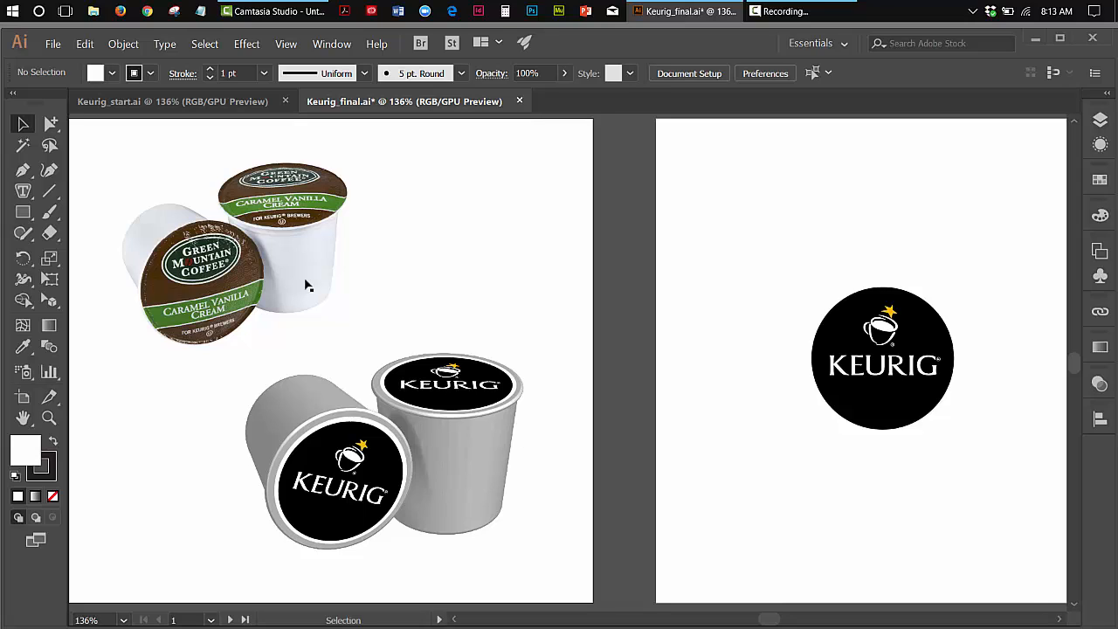
- Switch to the Keurig_start.ai document, show the rulers and place a vertical guide along the open left ends of the half-cup outline
{"action": "left_click", "coordinate": [140, 102]}
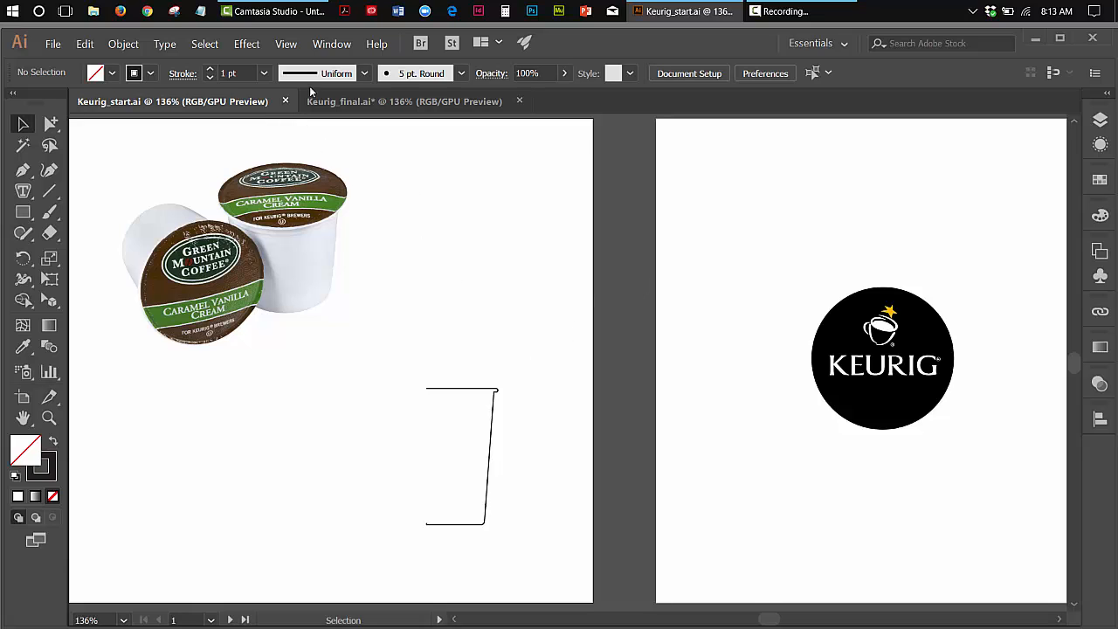
{"action": "left_click", "coordinate": [286, 43]}
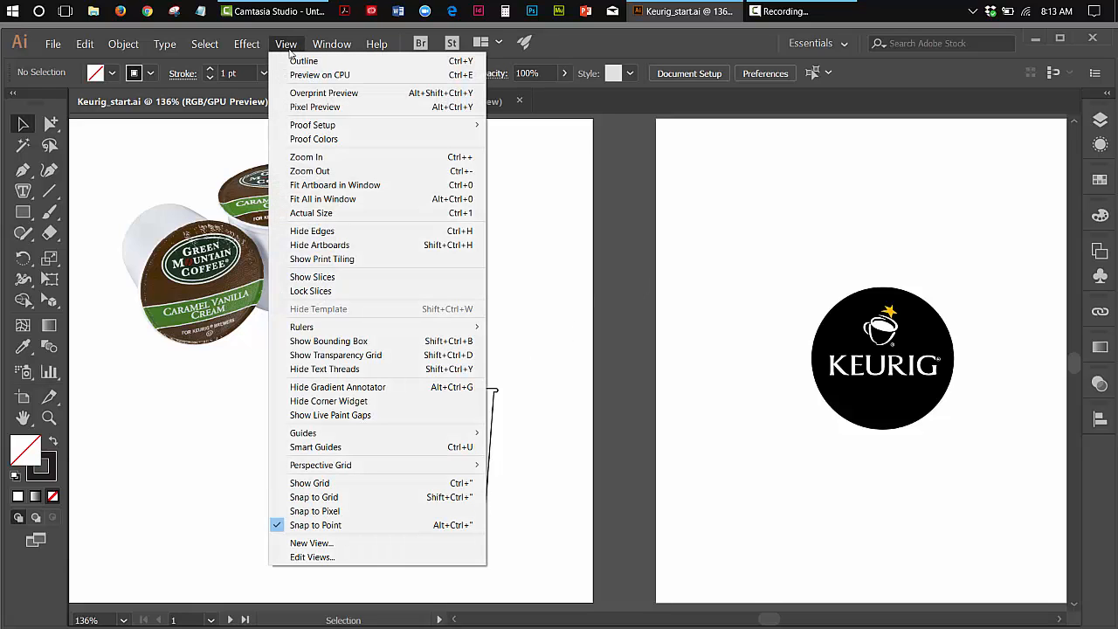
{"action": "mouse_move", "coordinate": [346, 328]}
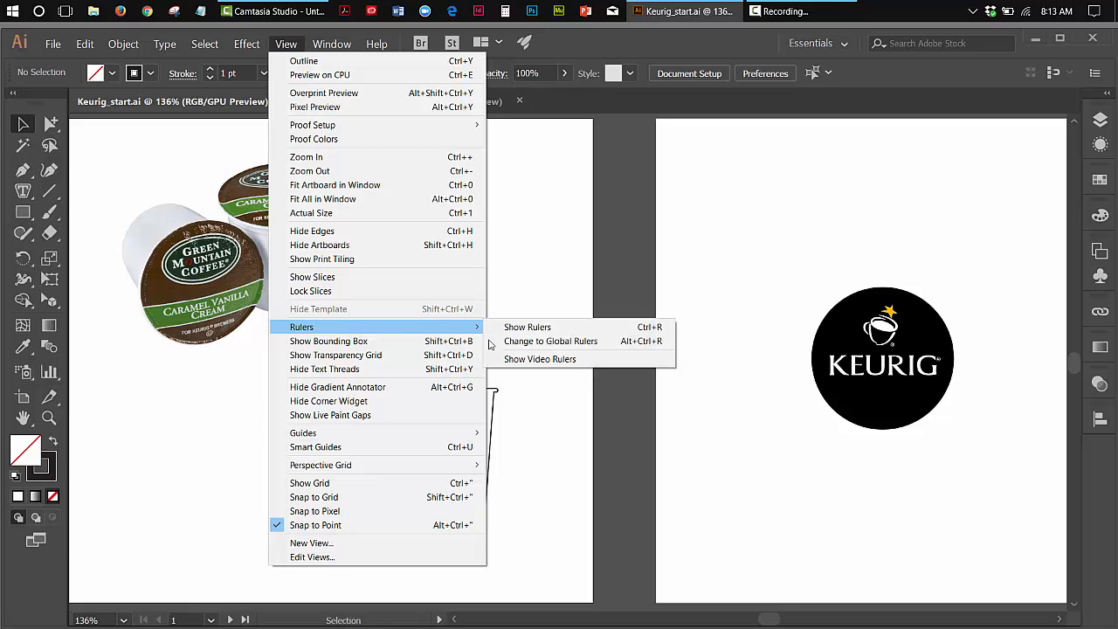
{"action": "left_click", "coordinate": [535, 328]}
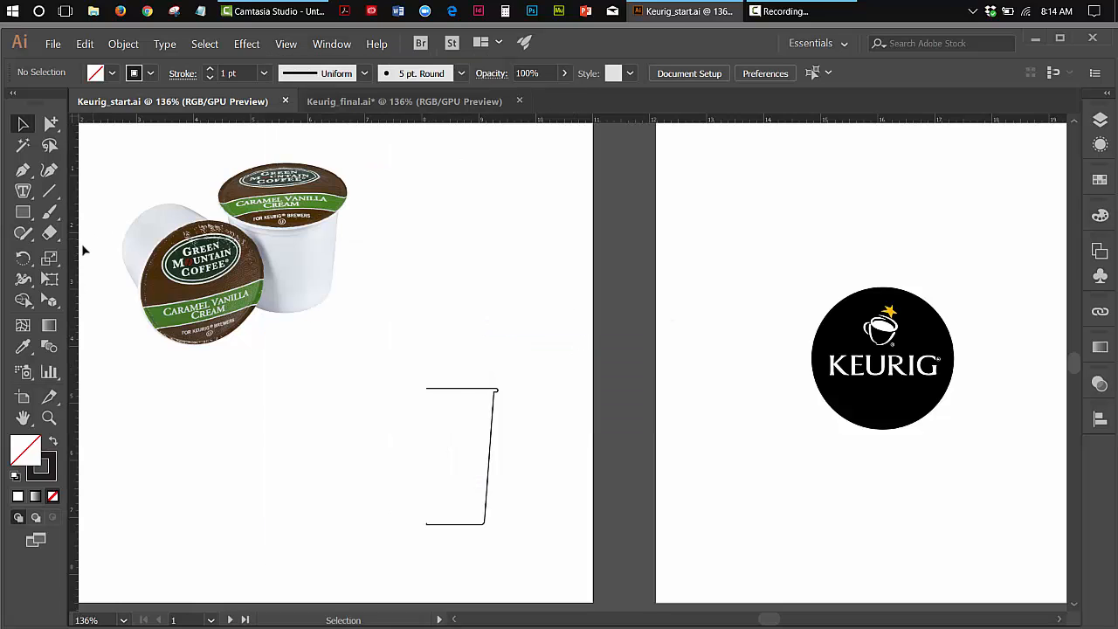
{"action": "left_click_drag", "start_coordinate": [77, 274], "coordinate": [428, 478]}
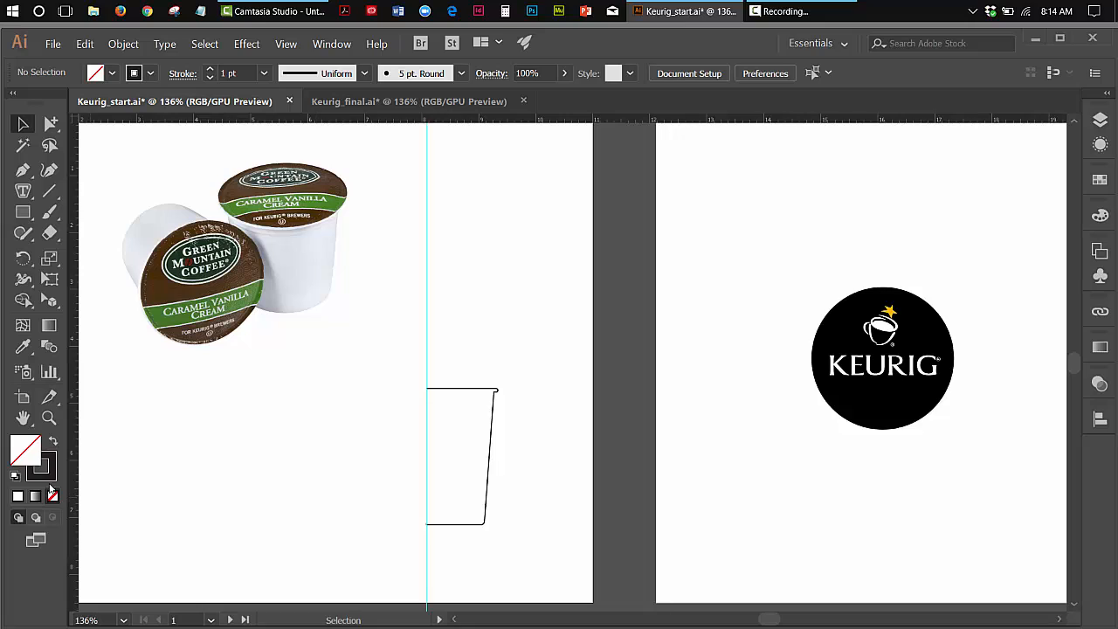
- Select the half-cup outline, make its stroke the active colour attribute and hide the extra colour options
{"action": "left_click", "coordinate": [491, 450]}
{"action": "left_click", "coordinate": [54, 466]}
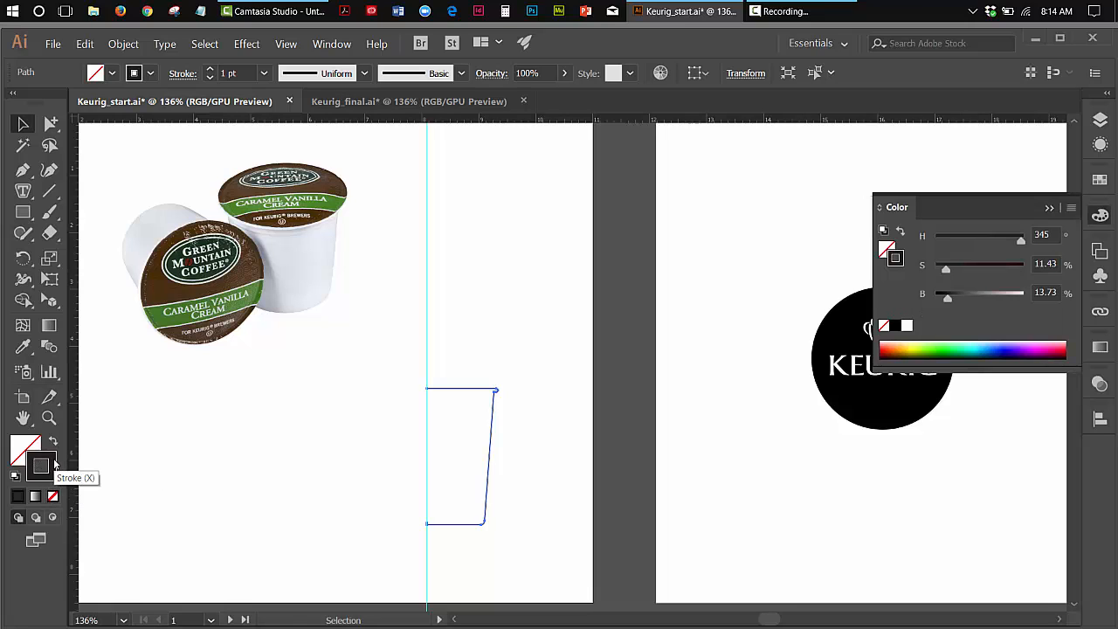
{"action": "left_click", "coordinate": [1071, 209]}
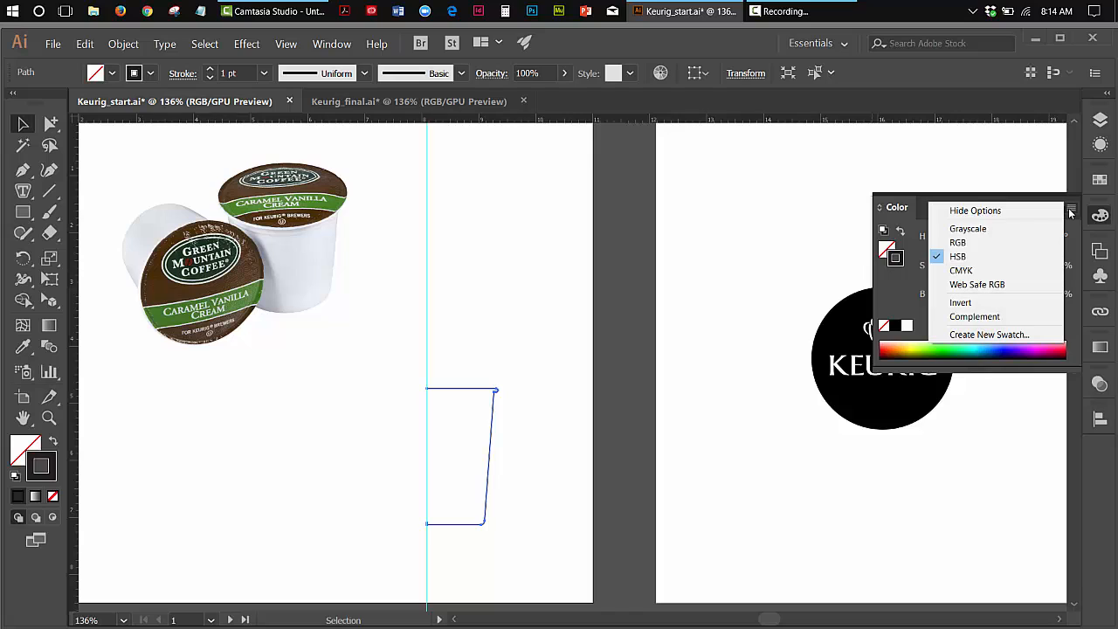
{"action": "left_click", "coordinate": [974, 210]}
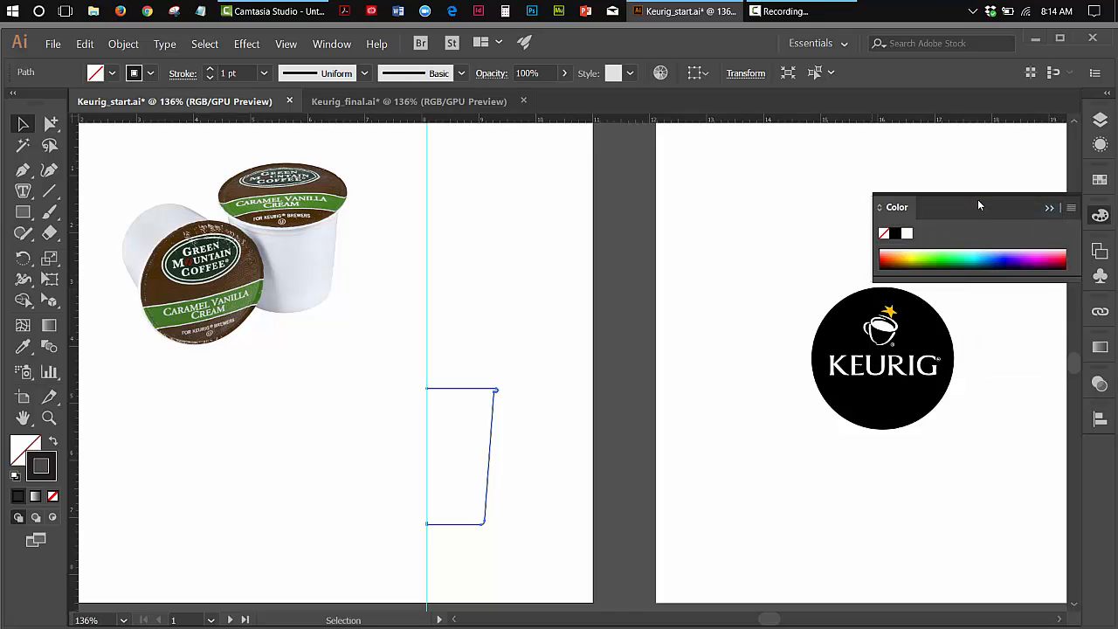
{"action": "left_click", "coordinate": [1050, 208]}
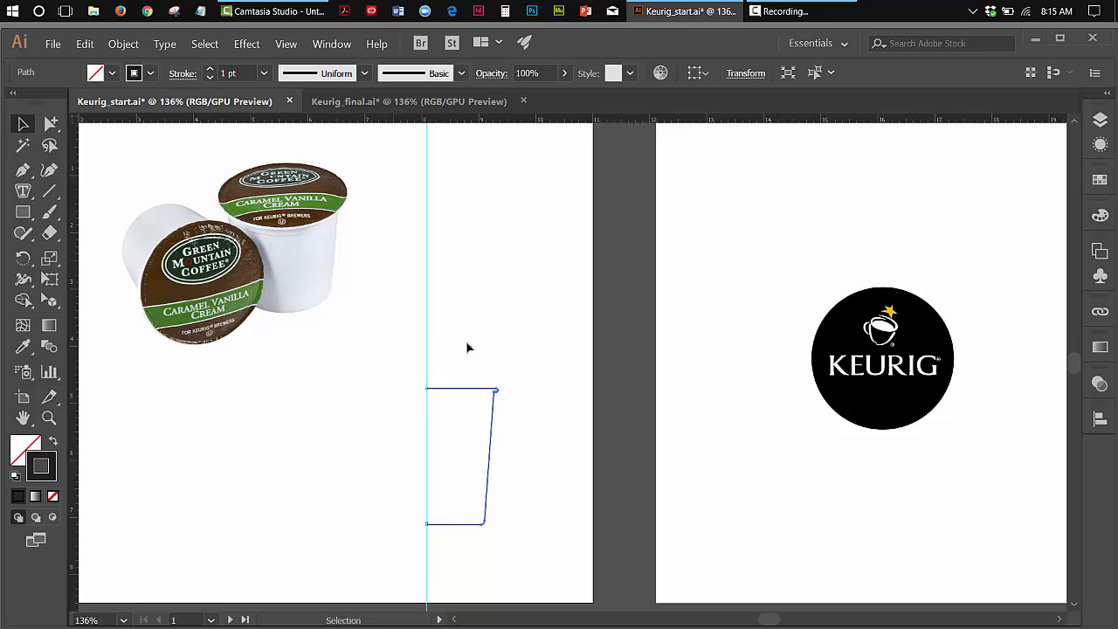
- Hide the shadow and front layers while leaving the back layer visible
{"action": "left_click", "coordinate": [1099, 121]}
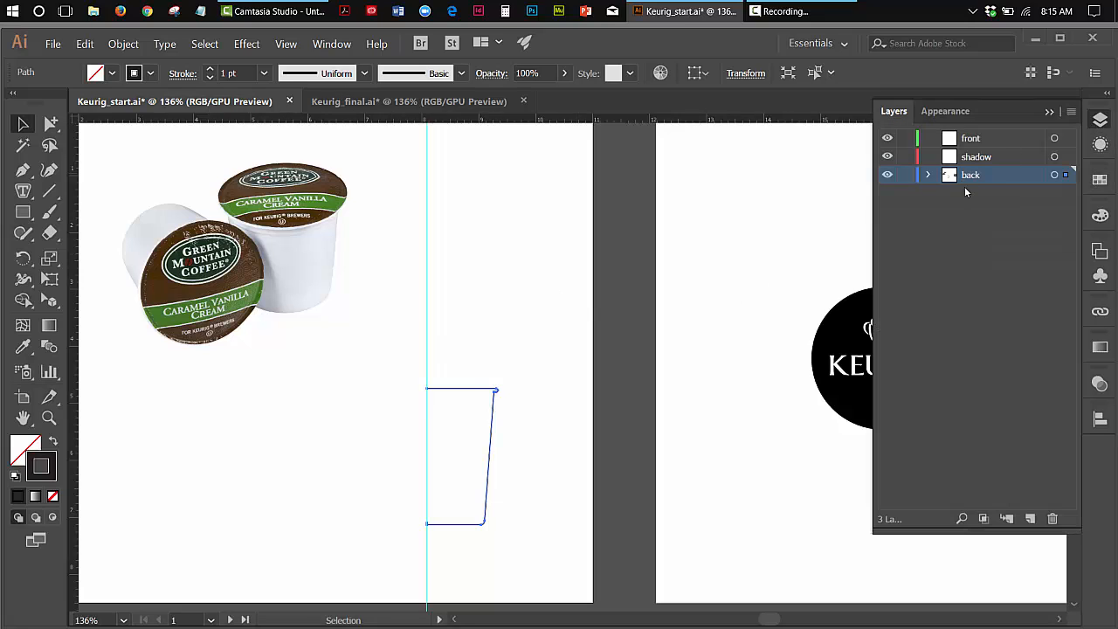
{"action": "left_click", "coordinate": [886, 157]}
{"action": "left_click", "coordinate": [889, 139]}
{"action": "left_click", "coordinate": [887, 175]}
{"action": "left_click", "coordinate": [887, 174]}
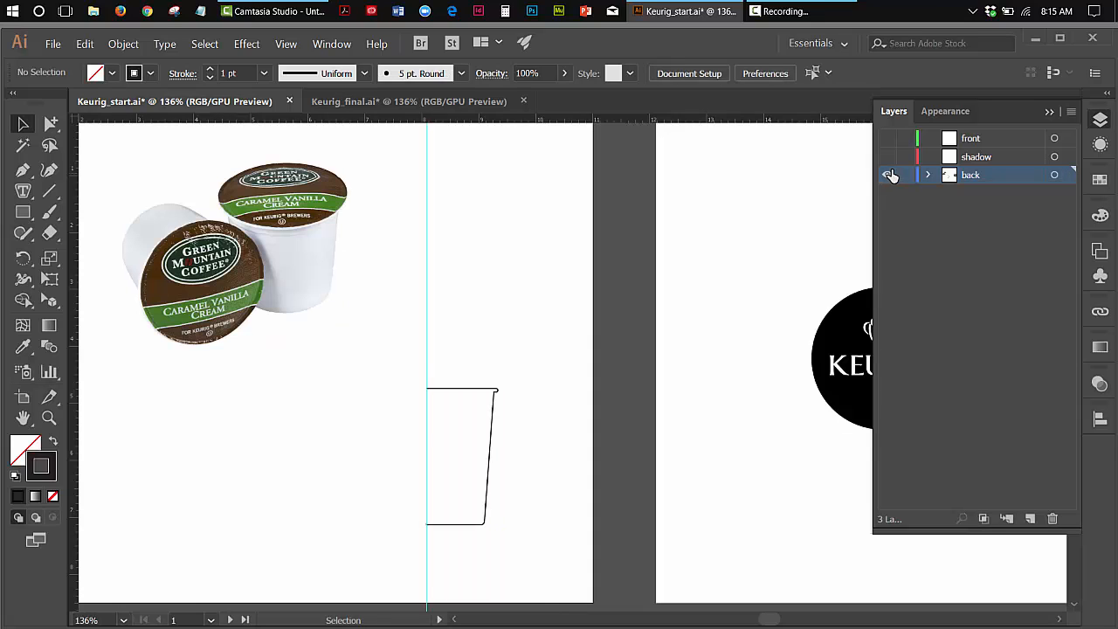
- Reduce the half-cup outline's opacity to 14% and deselect it
{"action": "left_click", "coordinate": [486, 392]}
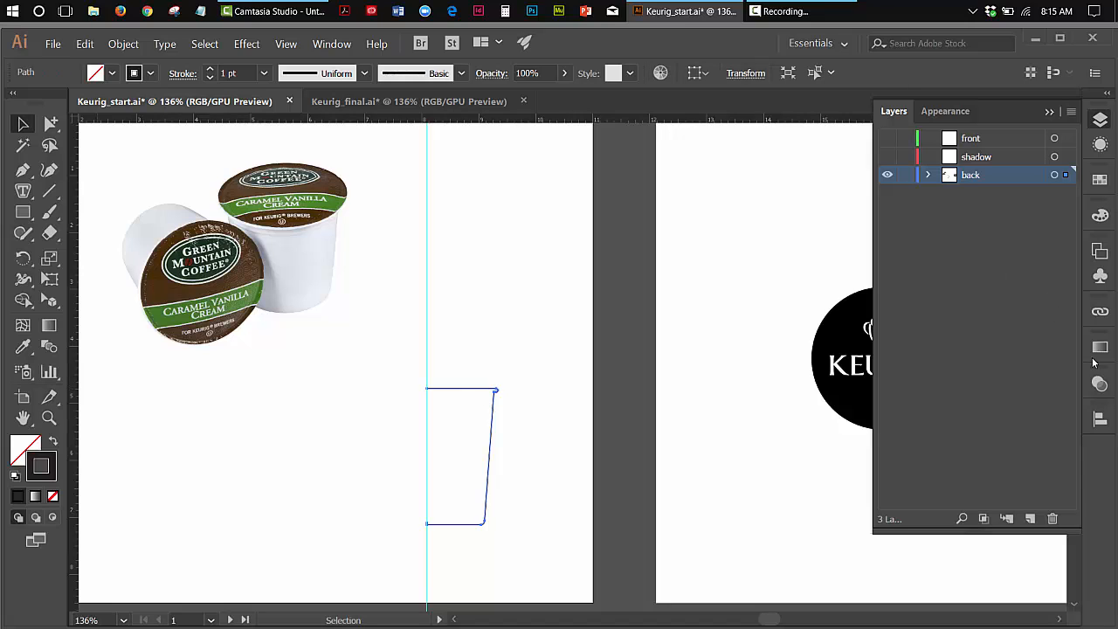
{"action": "left_click", "coordinate": [1099, 385]}
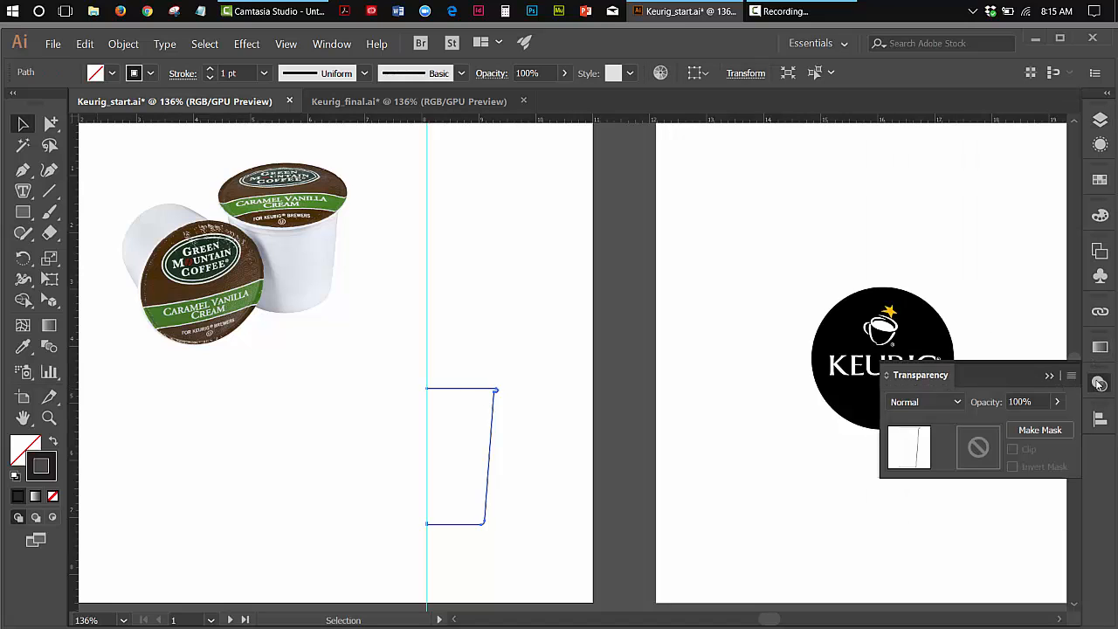
{"action": "left_click", "coordinate": [1056, 402]}
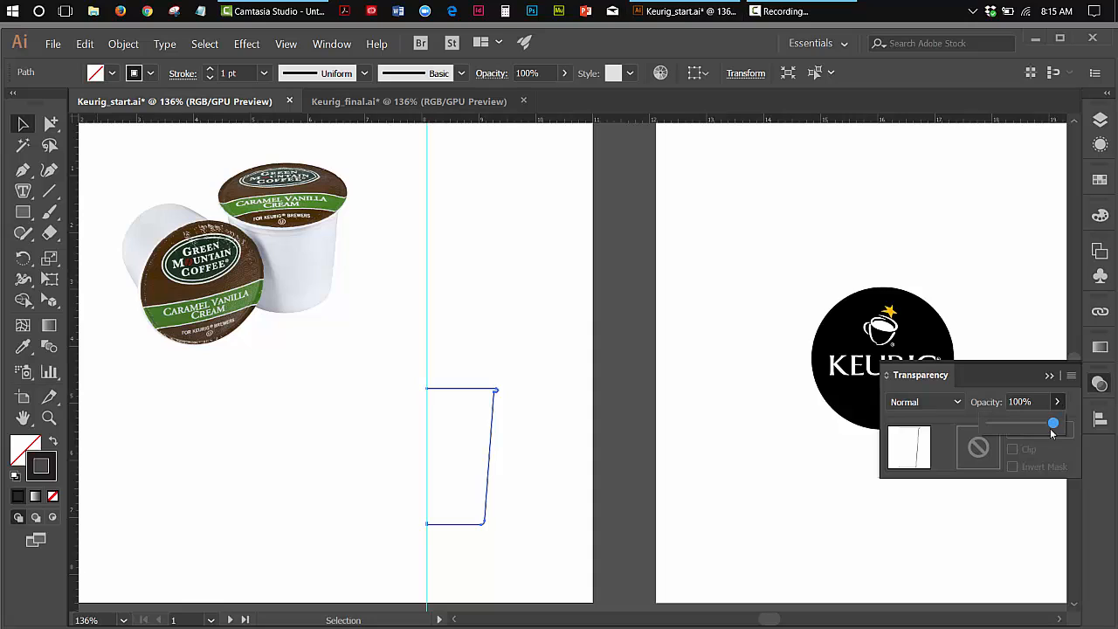
{"action": "left_click_drag", "start_coordinate": [1051, 428], "coordinate": [999, 426]}
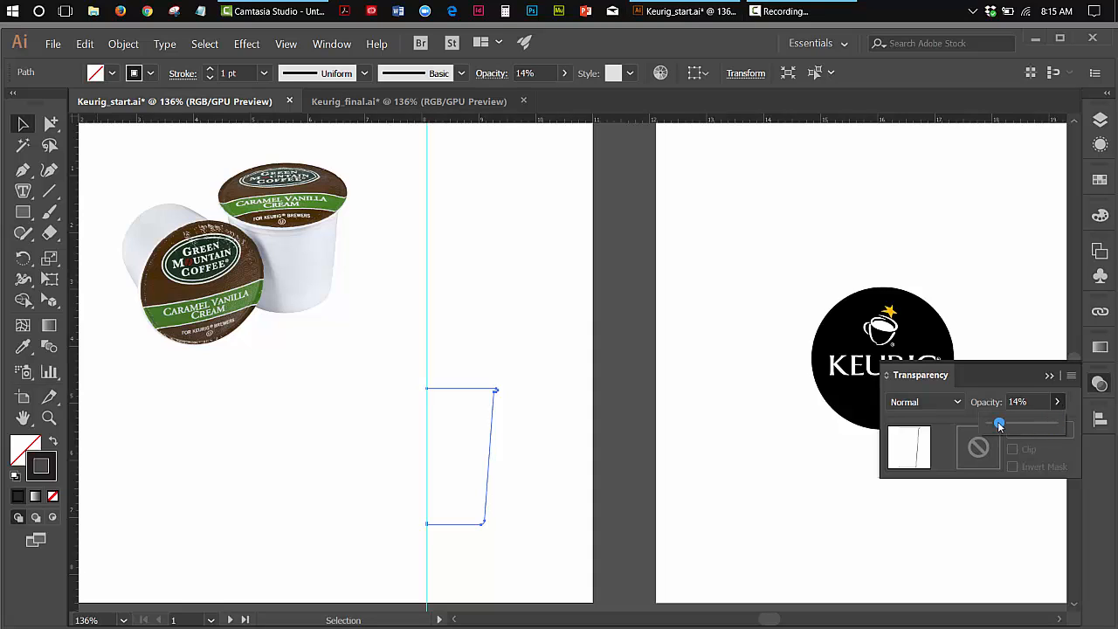
{"action": "left_click", "coordinate": [496, 327]}
{"action": "left_click", "coordinate": [560, 394]}
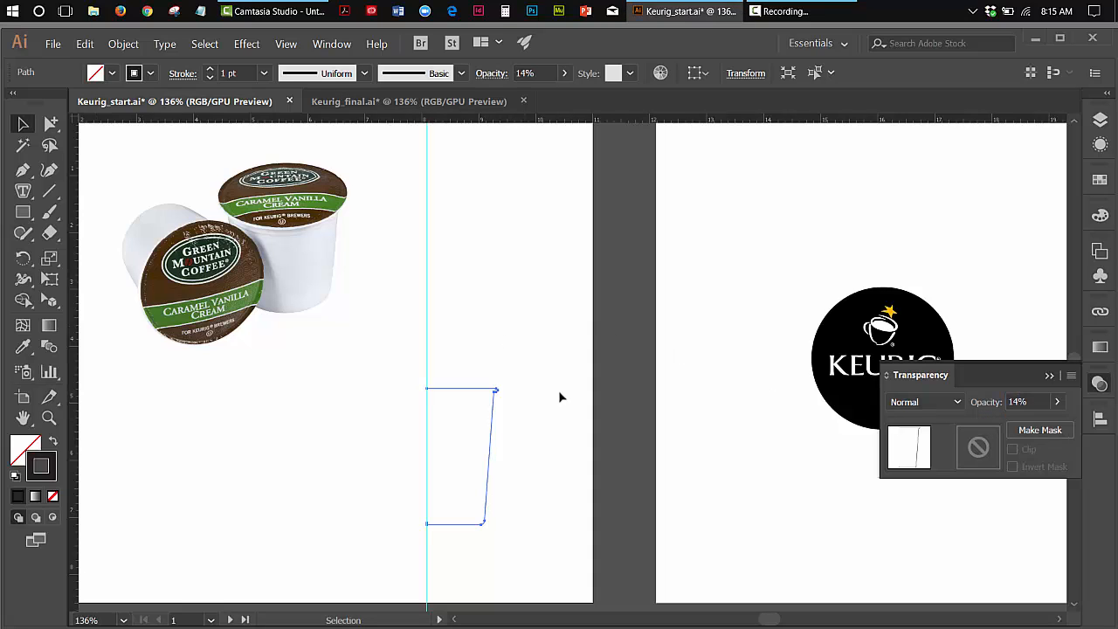
{"action": "left_click", "coordinate": [560, 397]}
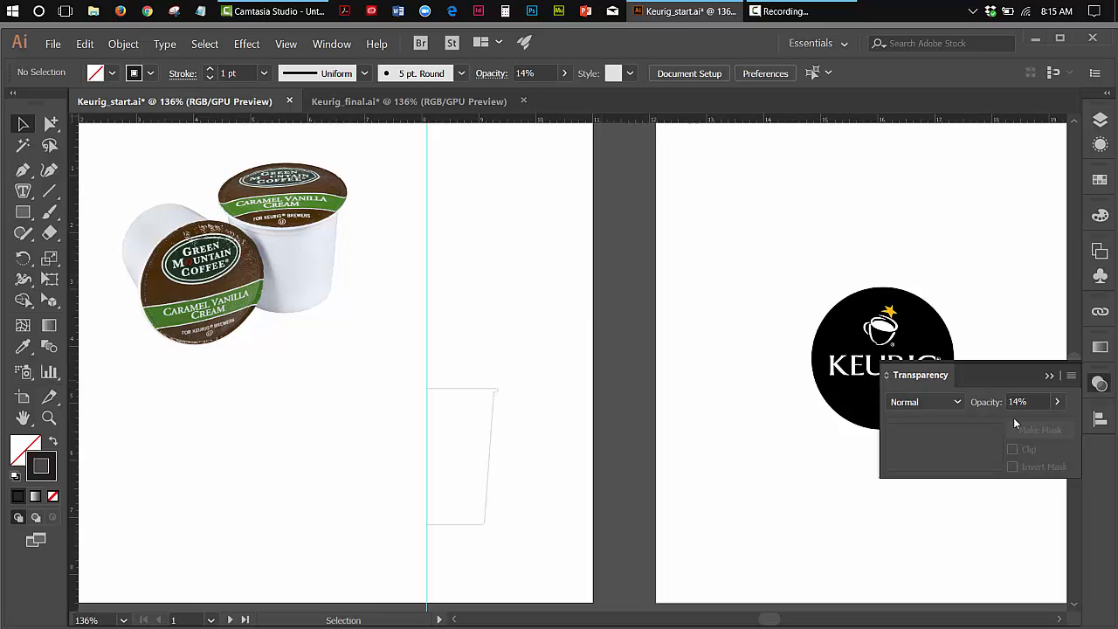
{"action": "left_click", "coordinate": [1048, 374]}
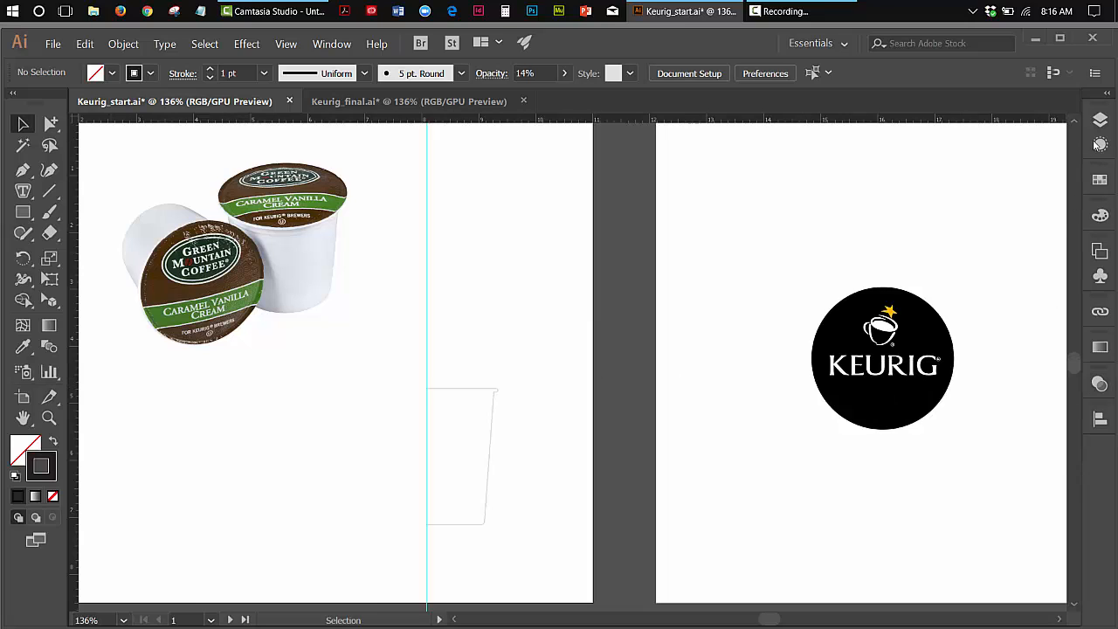
- Lock the back layer, show the front layer and make it the active layer for drawing
{"action": "left_click", "coordinate": [1100, 122]}
{"action": "left_click", "coordinate": [906, 175]}
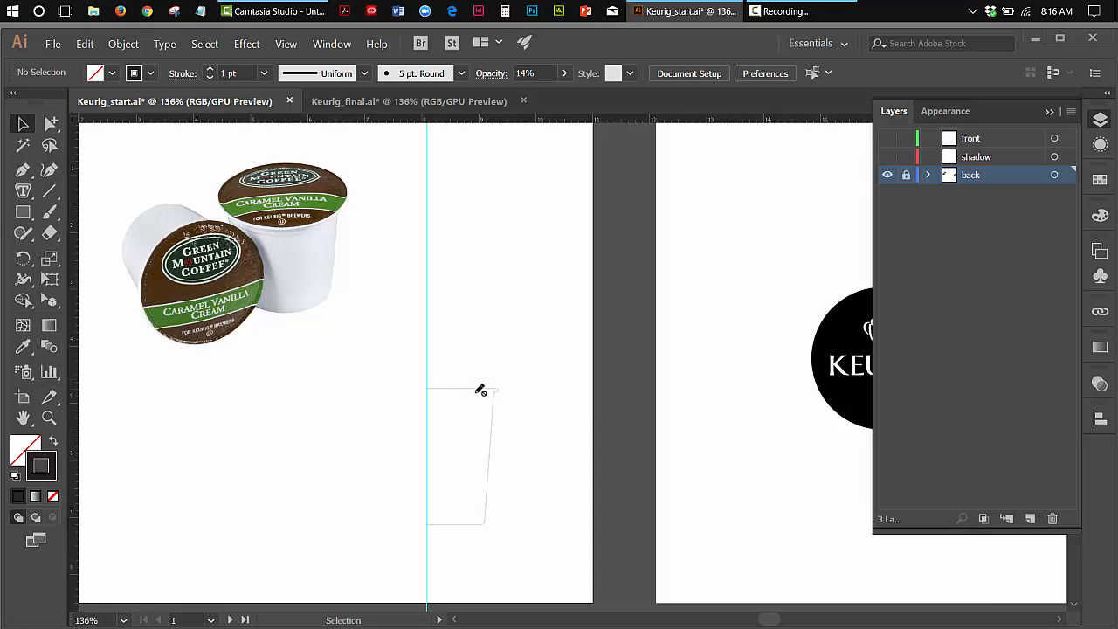
{"action": "left_click", "coordinate": [887, 140]}
{"action": "left_click", "coordinate": [1011, 137]}
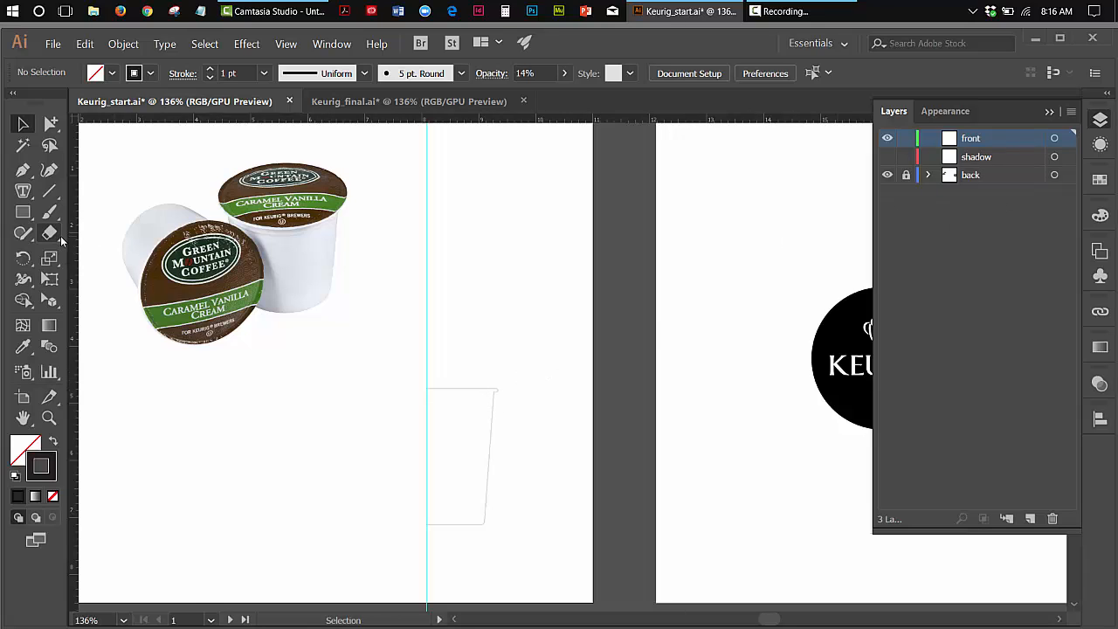
- Use the Pen tool to draw a straight top edge from the guide above the faint outline, ending in a short squared lip turned inward
{"action": "left_click", "coordinate": [23, 172]}
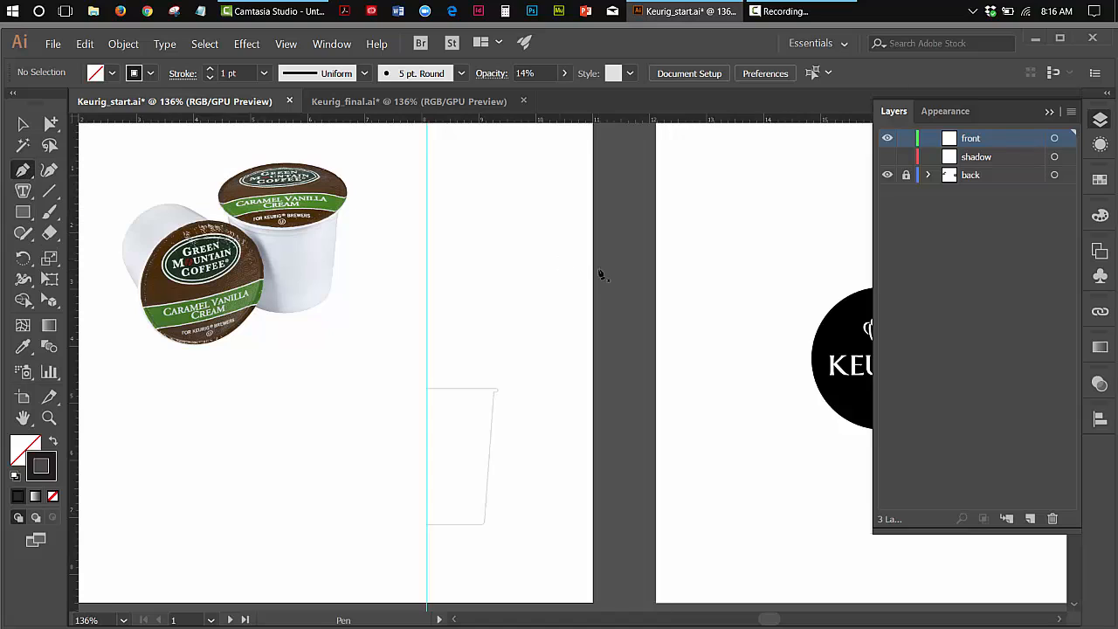
{"action": "left_click", "coordinate": [49, 417]}
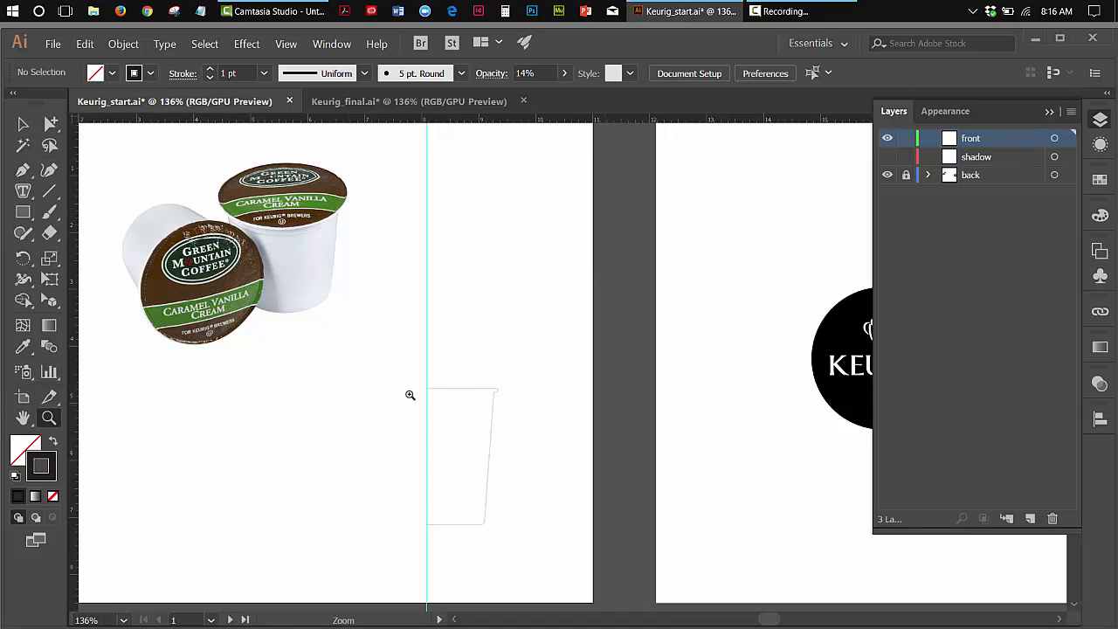
{"action": "left_click", "coordinate": [470, 393]}
{"action": "left_click", "coordinate": [595, 407]}
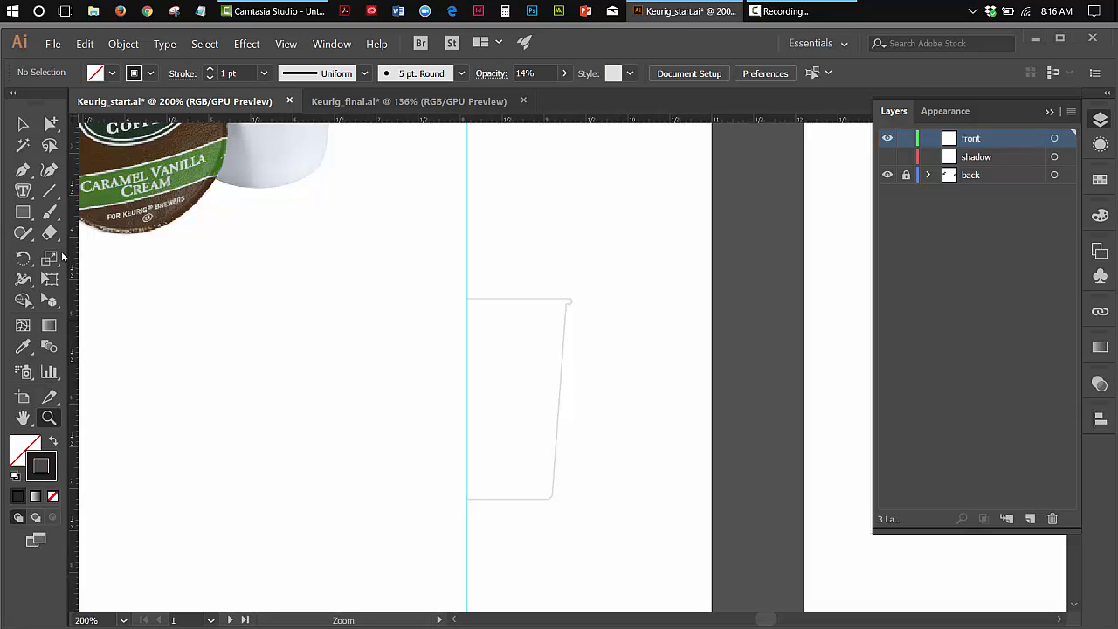
{"action": "left_click", "coordinate": [25, 172]}
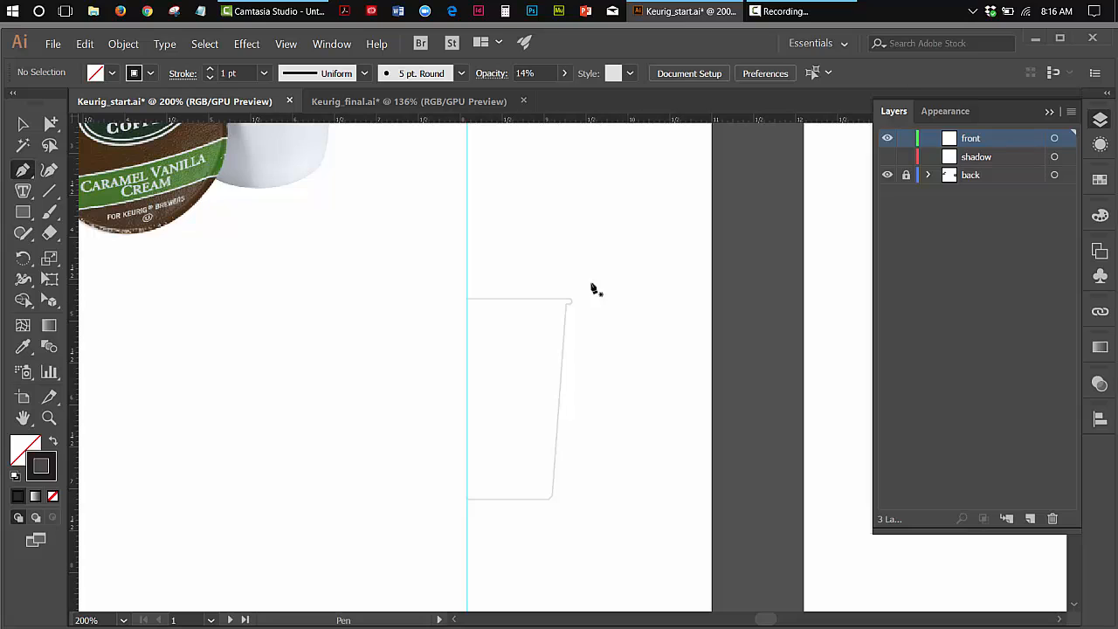
{"action": "left_click", "coordinate": [467, 263]}
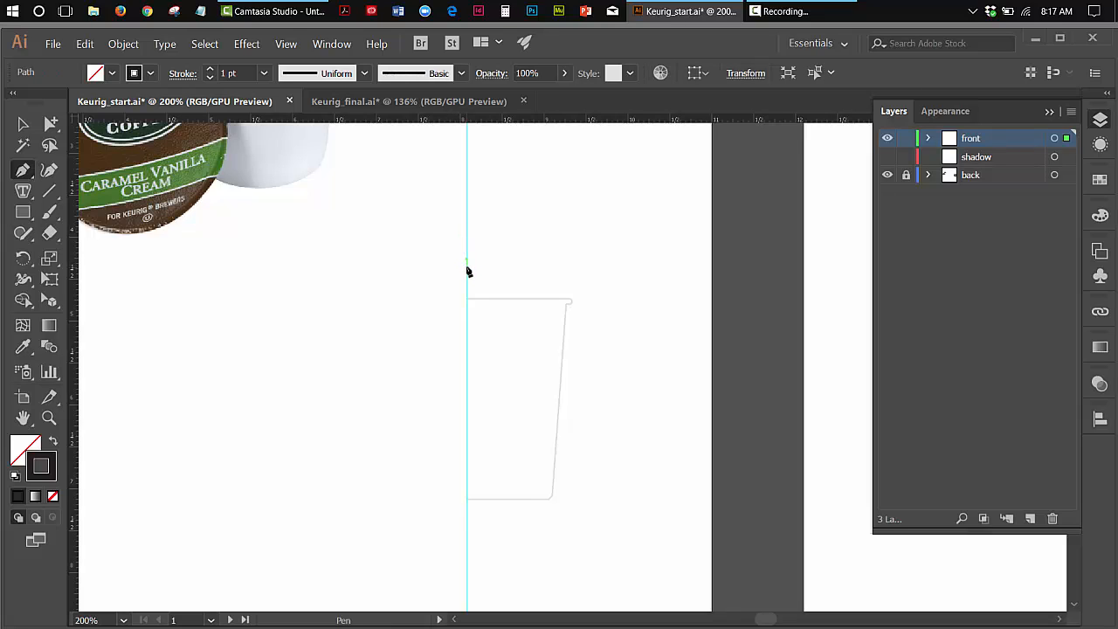
{"action": "left_click", "coordinate": [584, 259], "text": "shift"}
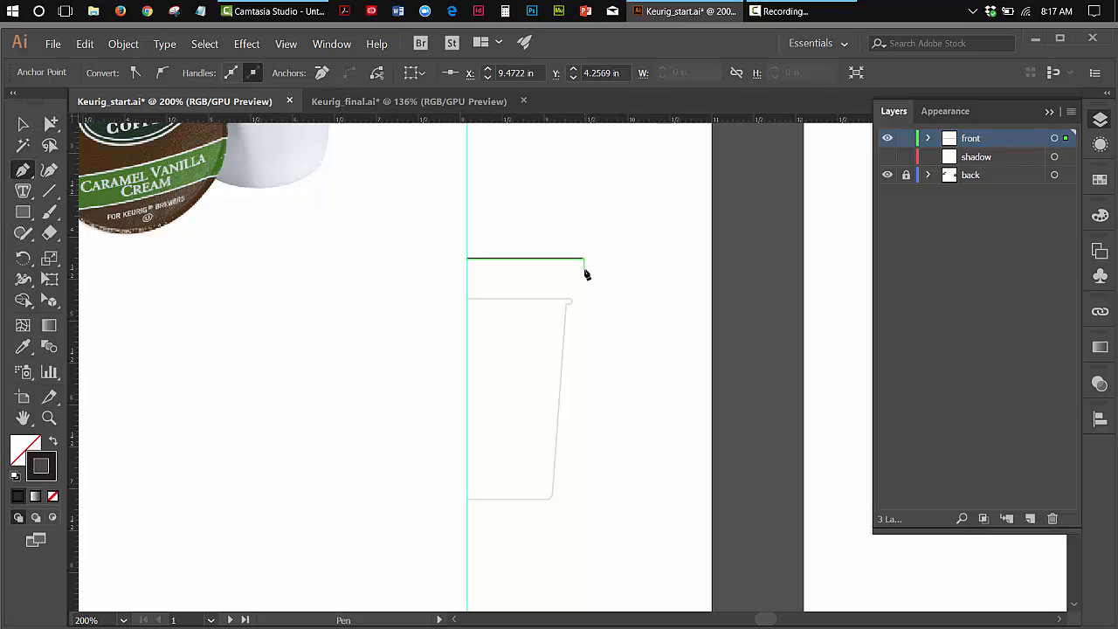
{"action": "left_click", "coordinate": [584, 272], "text": "shift"}
{"action": "left_click", "coordinate": [565, 270], "text": "shift"}
- Continue the path with a straight vertical side, a small rounded bottom corner and a horizontal base extending past the guide
{"action": "left_click", "coordinate": [582, 477], "text": "shift"}
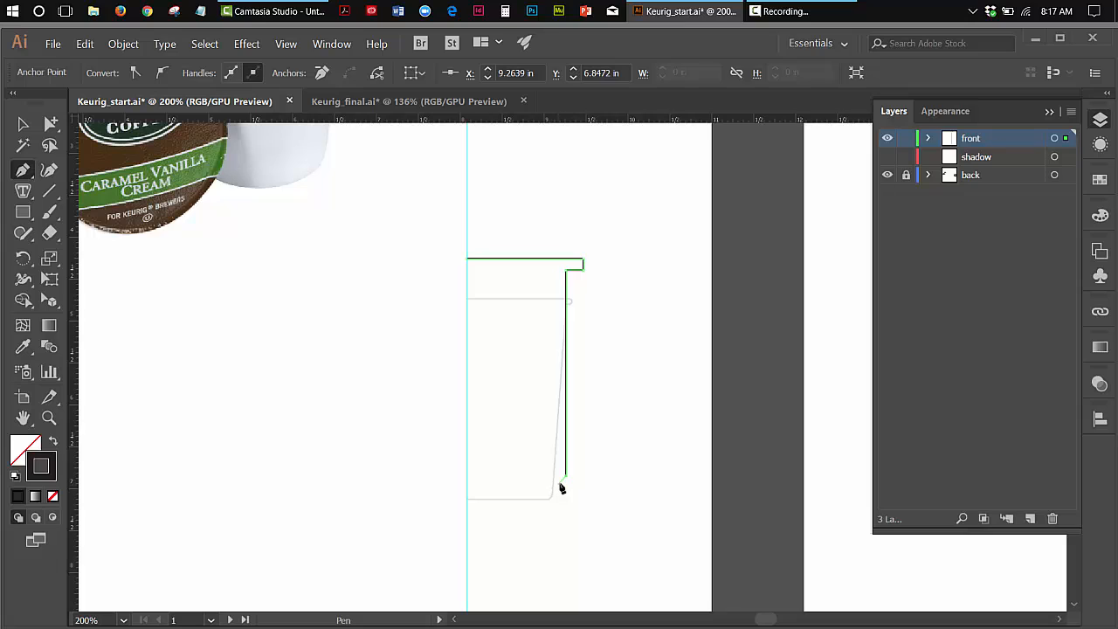
{"action": "left_click_drag", "start_coordinate": [561, 481], "coordinate": [554, 481]}
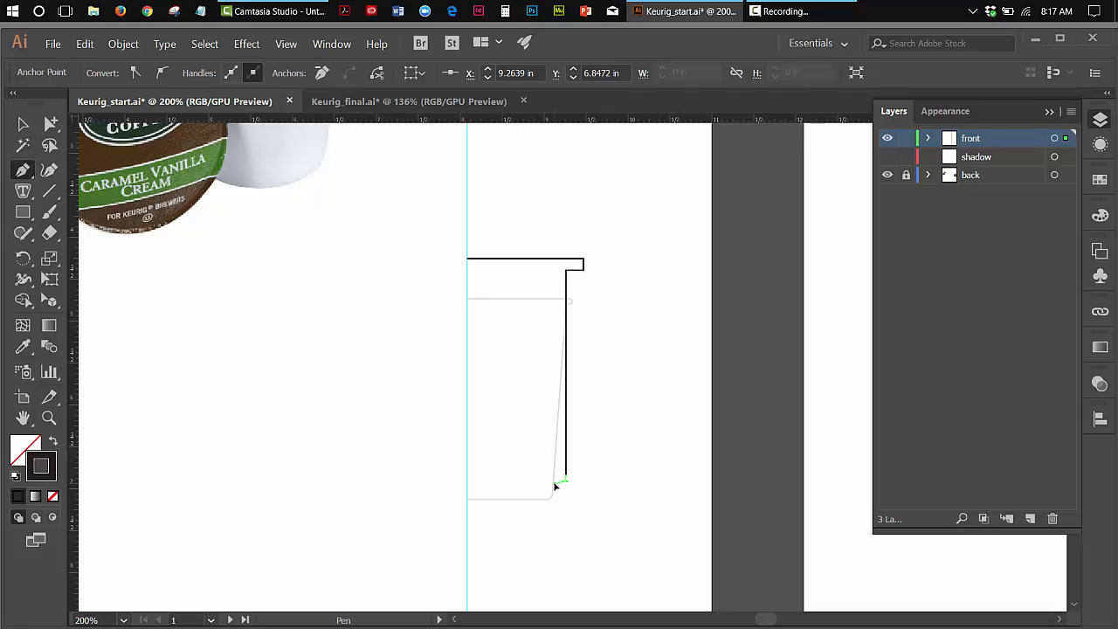
{"action": "left_click_drag", "start_coordinate": [555, 486], "coordinate": [554, 484]}
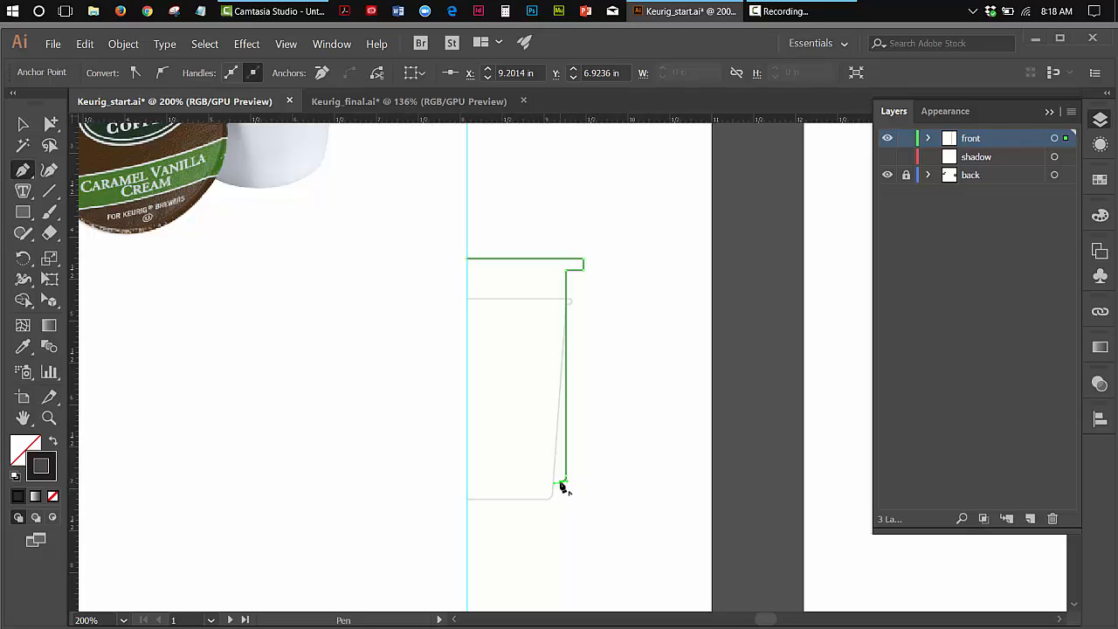
{"action": "left_click", "coordinate": [562, 485]}
{"action": "left_click", "coordinate": [445, 480], "text": "shift"}
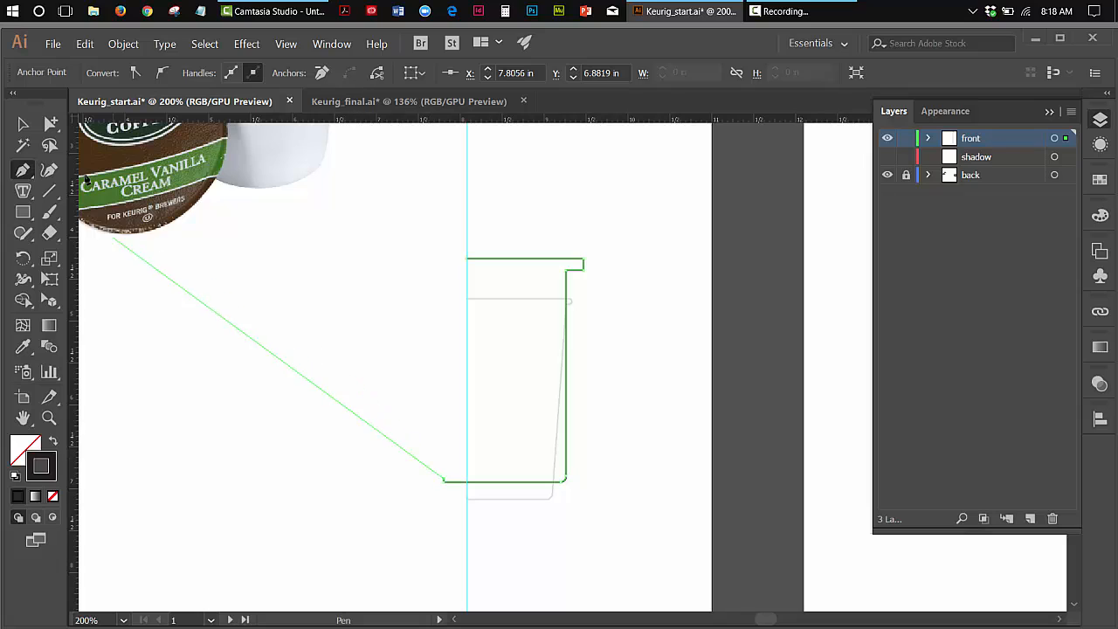
- Delete the stray extra anchor point at the open end of the profile's base with the Delete Anchor Point tool
{"action": "left_click", "coordinate": [22, 170]}
{"action": "left_click", "coordinate": [49, 418]}
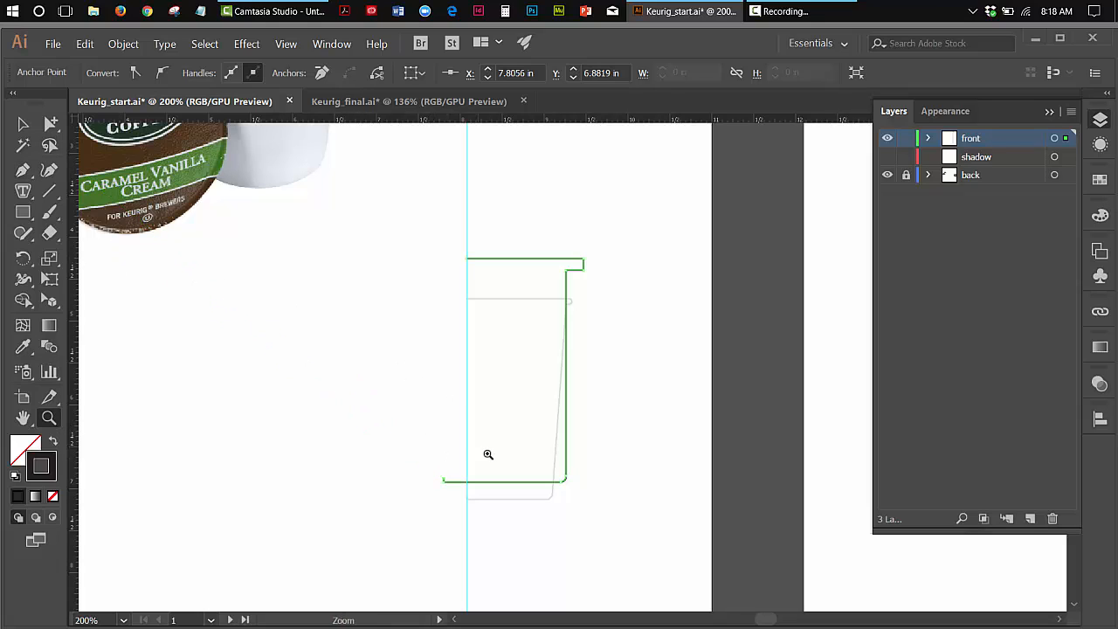
{"action": "left_click", "coordinate": [449, 480]}
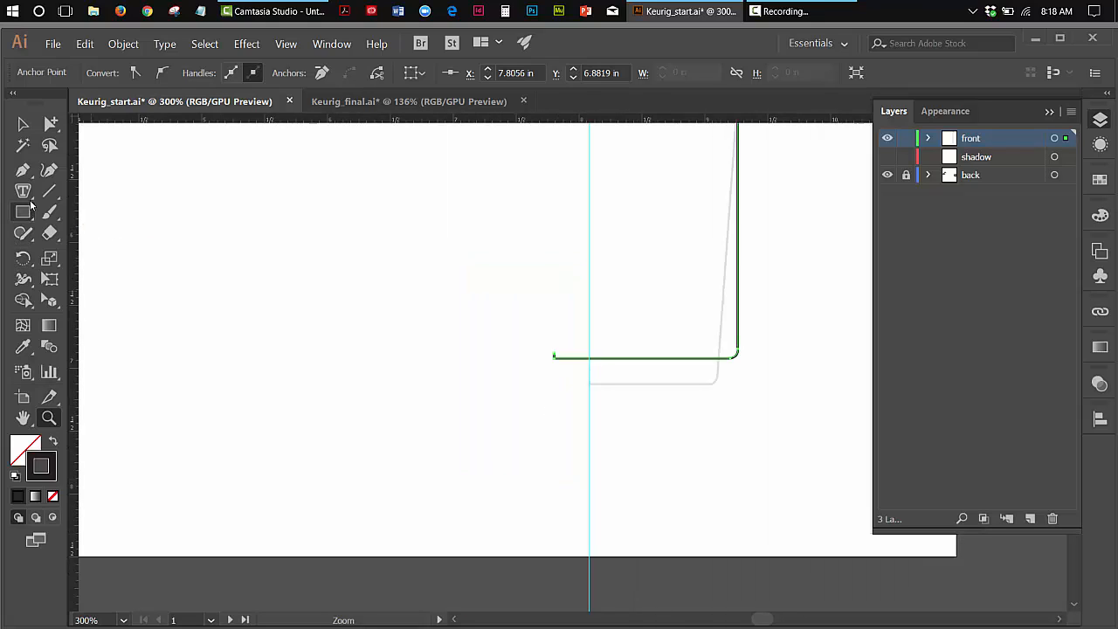
{"action": "left_click", "coordinate": [27, 170]}
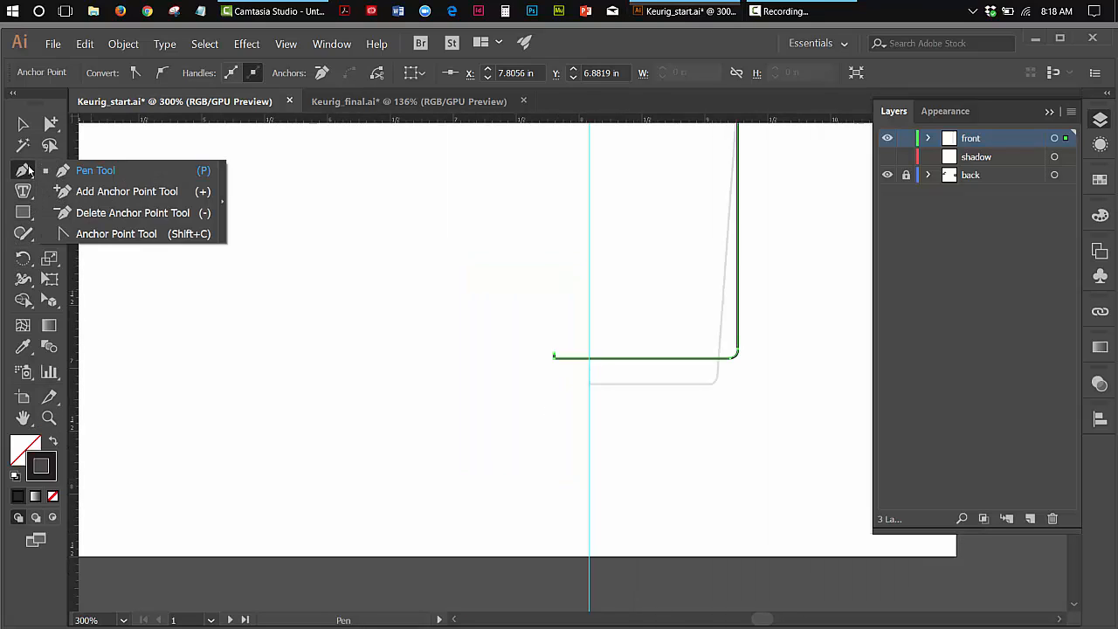
{"action": "left_click", "coordinate": [119, 212]}
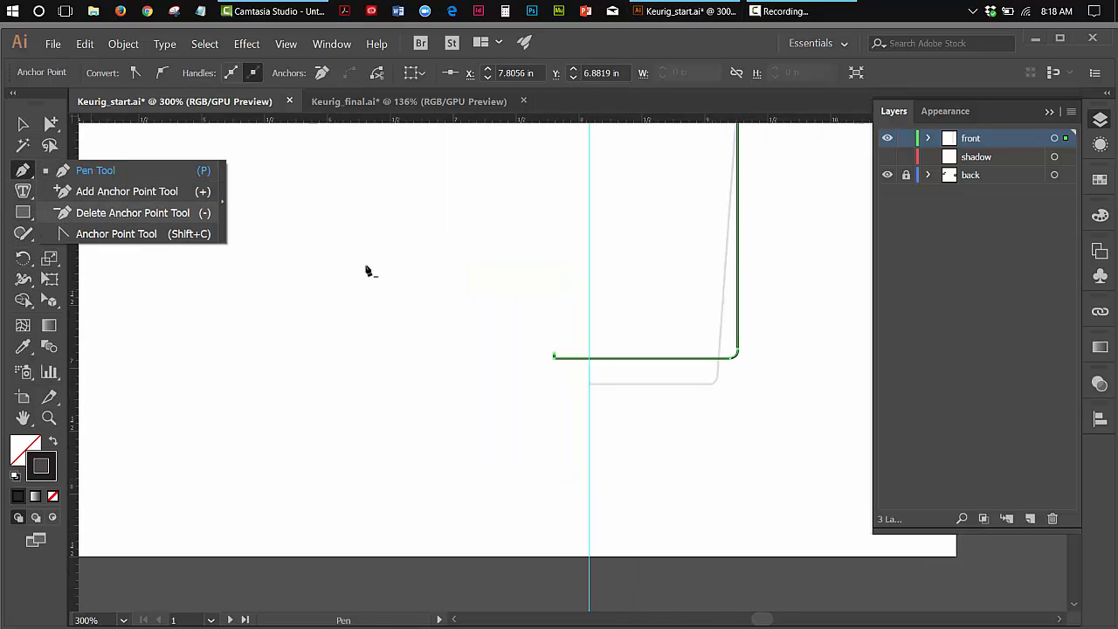
{"action": "left_click", "coordinate": [555, 358]}
{"action": "left_click", "coordinate": [686, 362]}
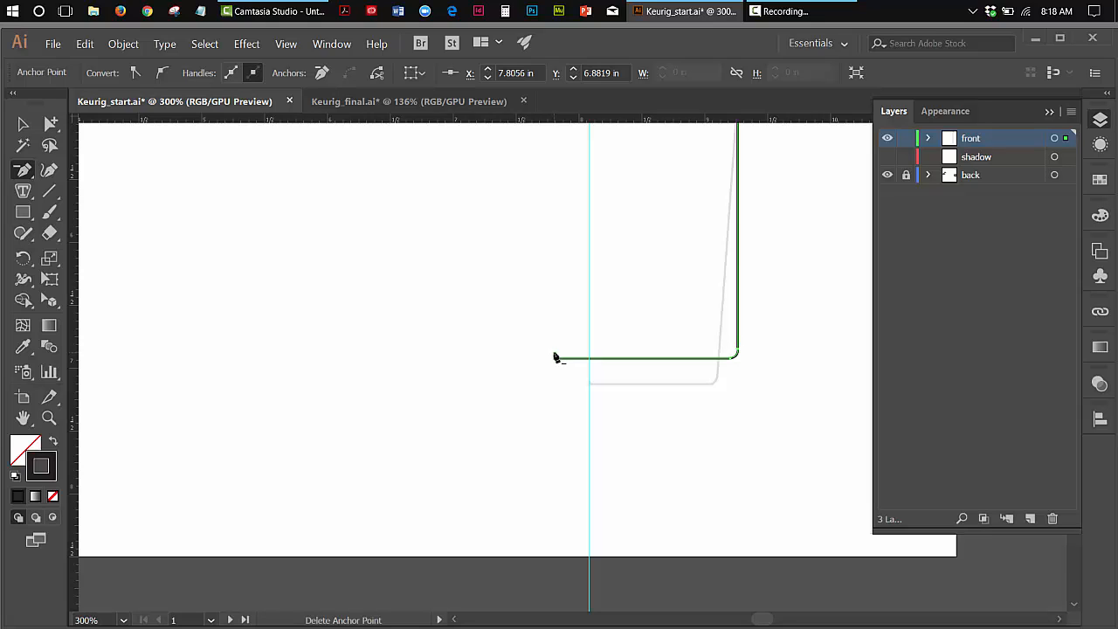
{"action": "left_click", "coordinate": [553, 353]}
- Select the whole half-cup path and move it straight down until its top edge lies on the faint outline's top edge
{"action": "left_click", "coordinate": [286, 44]}
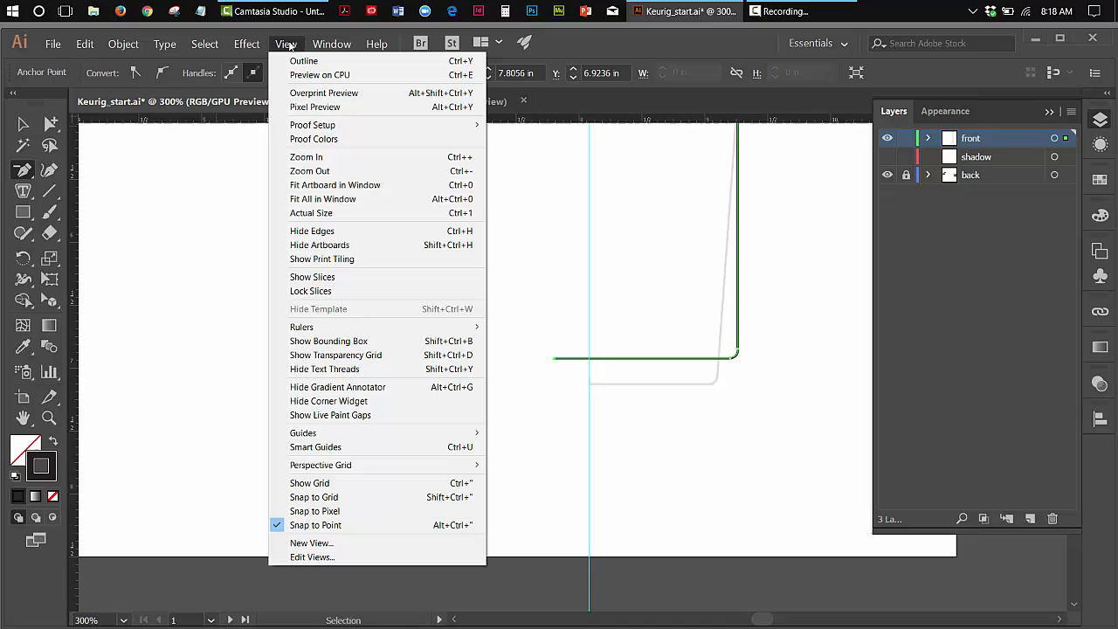
{"action": "left_click", "coordinate": [333, 186]}
{"action": "left_click", "coordinate": [50, 418]}
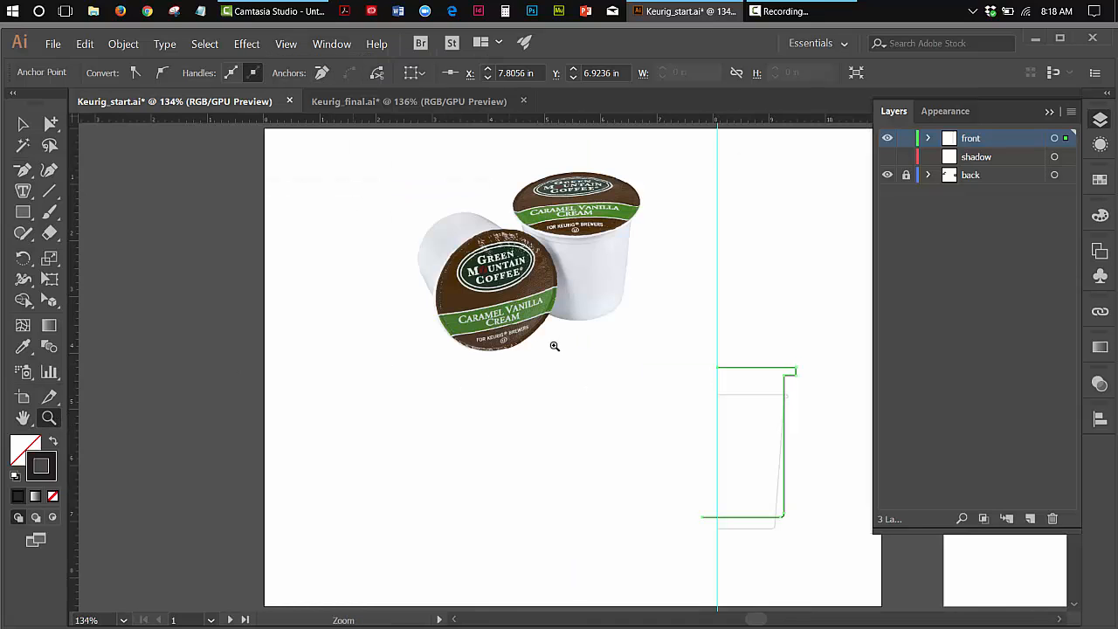
{"action": "left_click_drag", "start_coordinate": [711, 386], "coordinate": [743, 451]}
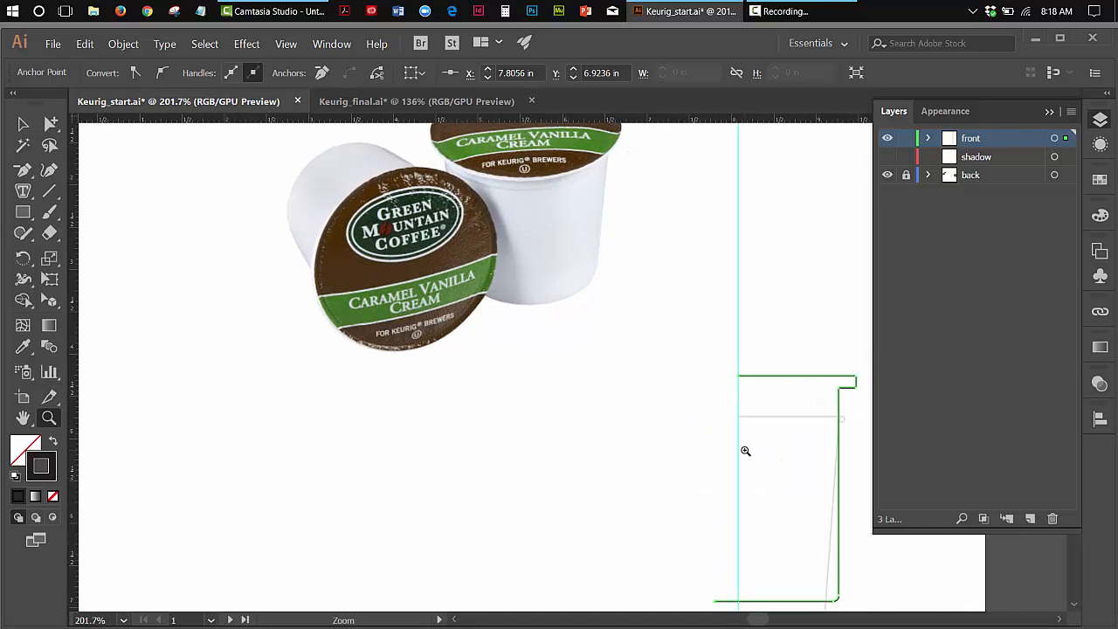
{"action": "left_click_drag", "start_coordinate": [764, 619], "coordinate": [771, 621]}
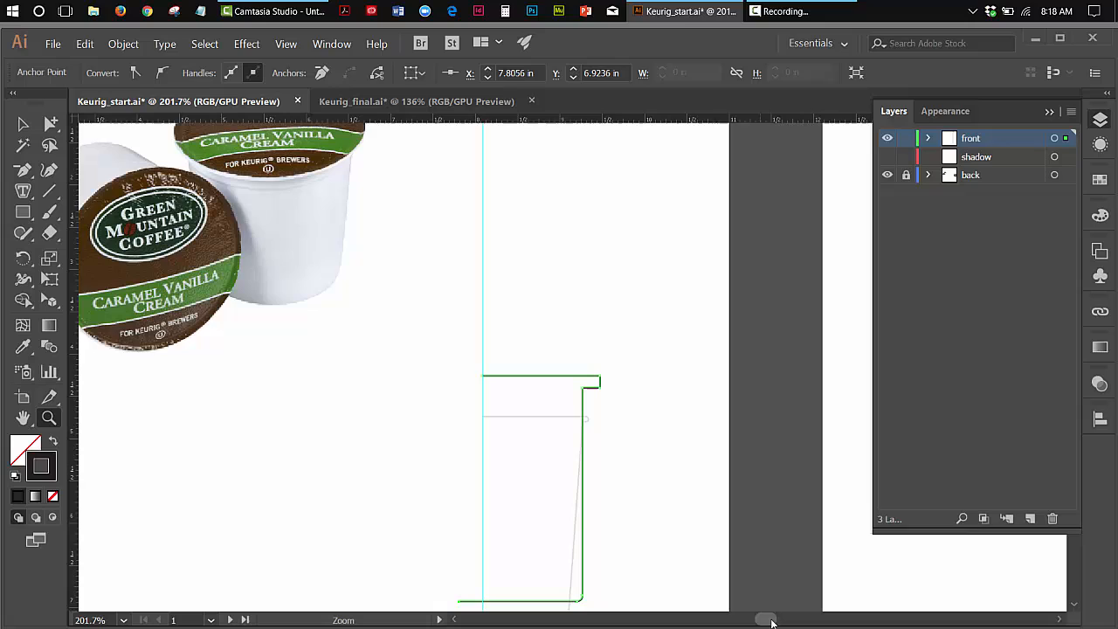
{"action": "left_click", "coordinate": [1074, 605]}
{"action": "left_click", "coordinate": [1075, 607]}
{"action": "left_click", "coordinate": [1075, 607]}
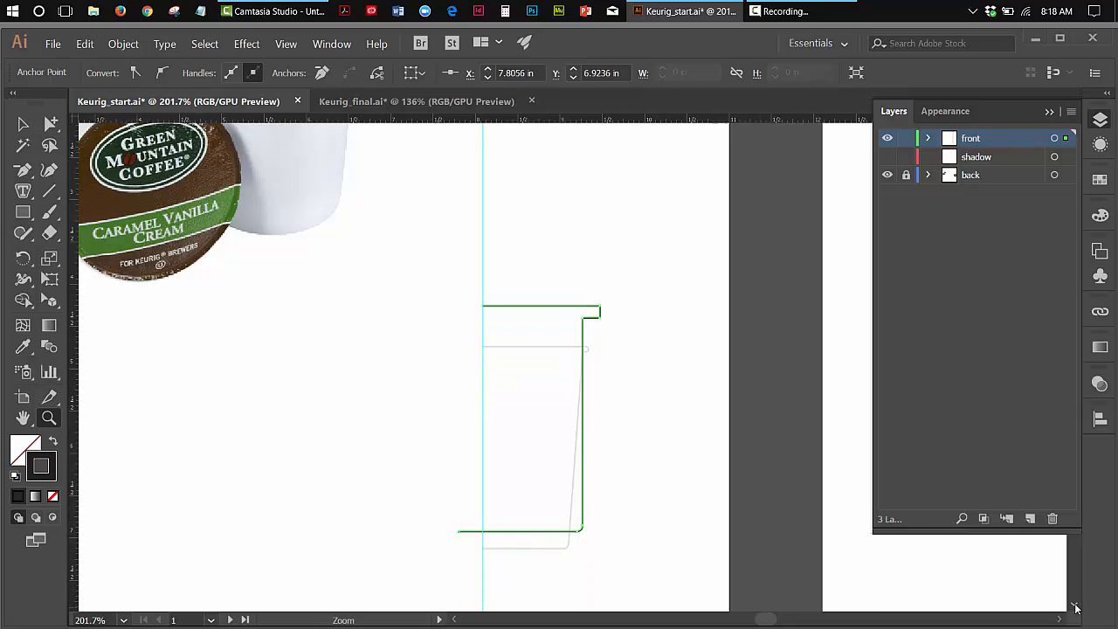
{"action": "left_click", "coordinate": [1075, 607]}
{"action": "left_click", "coordinate": [1075, 607]}
{"action": "left_click", "coordinate": [1075, 607]}
{"action": "left_click", "coordinate": [1075, 607]}
{"action": "left_click", "coordinate": [1074, 607]}
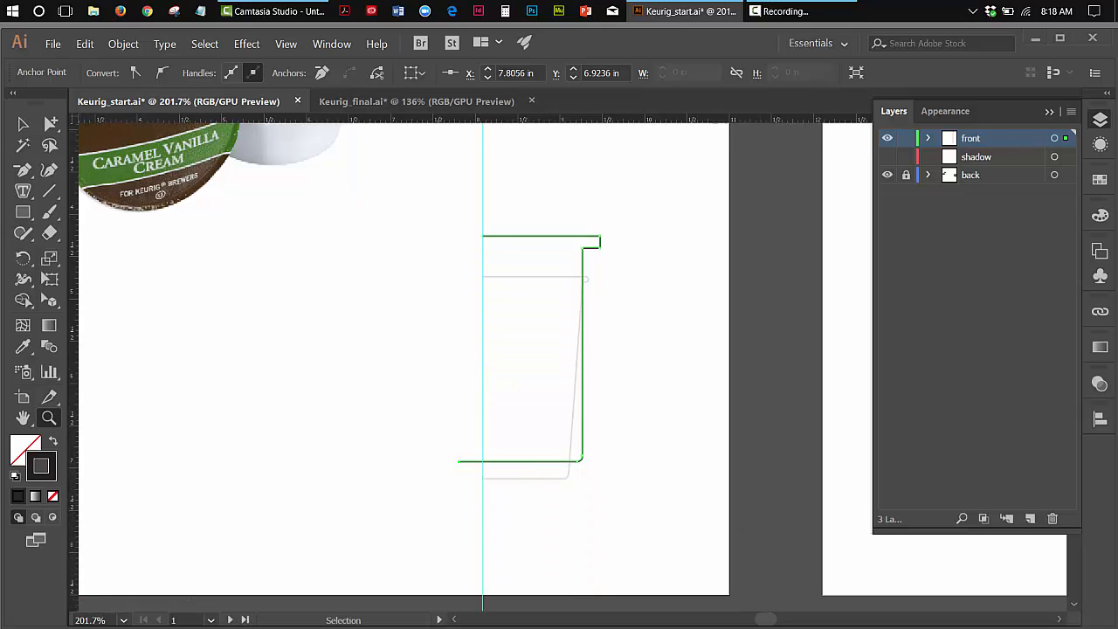
{"action": "key", "text": "v"}
{"action": "left_click", "coordinate": [614, 196]}
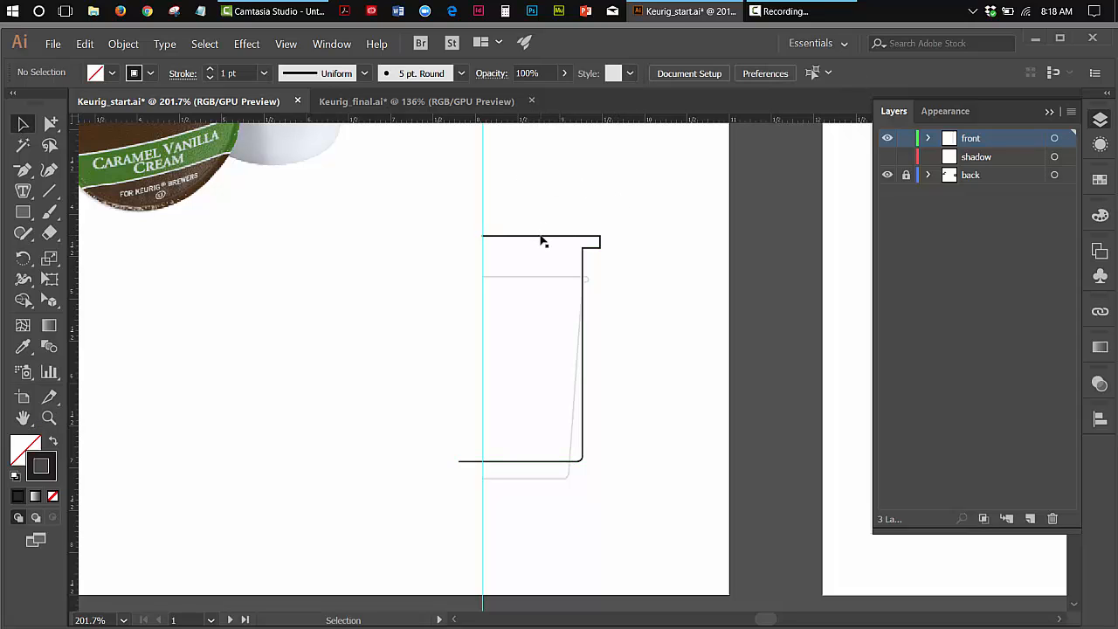
{"action": "left_click", "coordinate": [536, 237]}
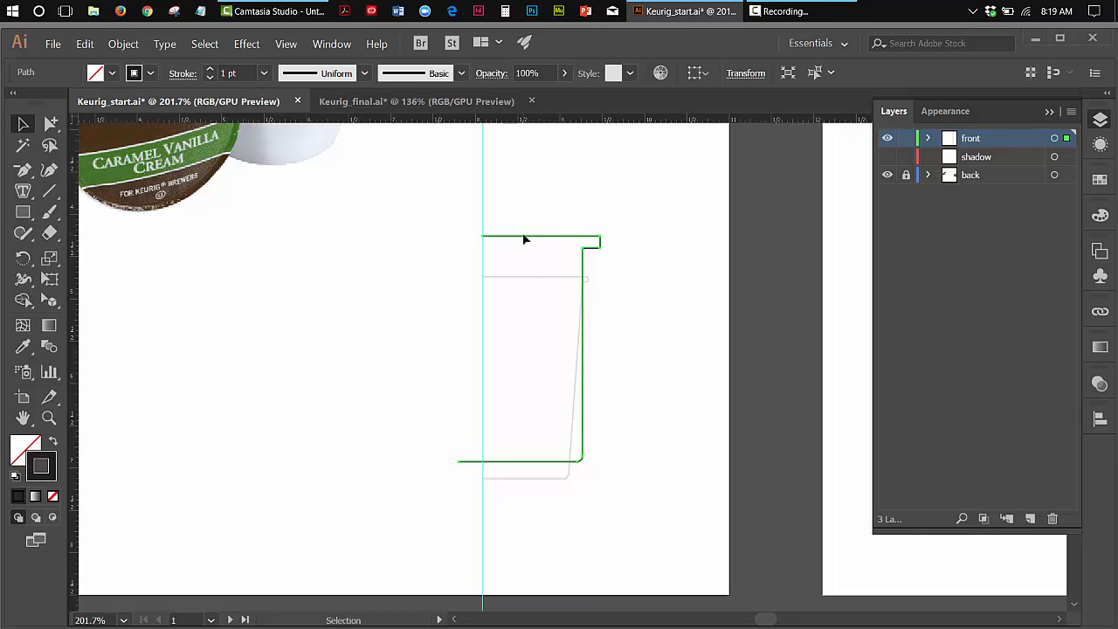
{"action": "left_click_drag", "start_coordinate": [526, 242], "coordinate": [526, 280]}
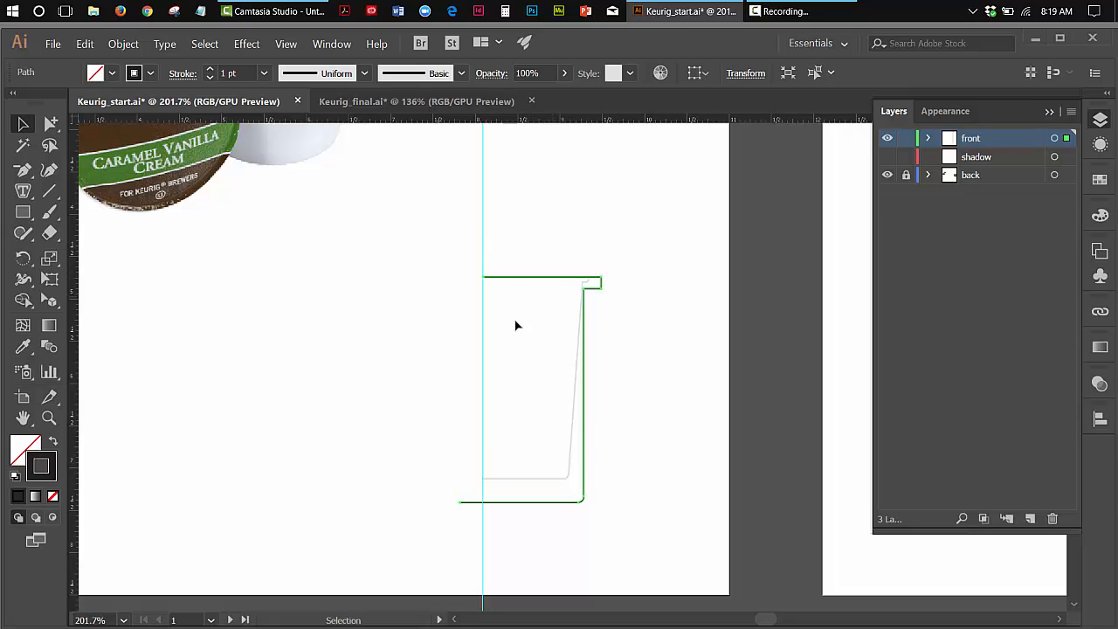
- Collapse the layer list and detach the Direct Selection and Group Selection tools as a floating set beside the profile
{"action": "left_click", "coordinate": [46, 421]}
{"action": "left_click", "coordinate": [511, 387]}
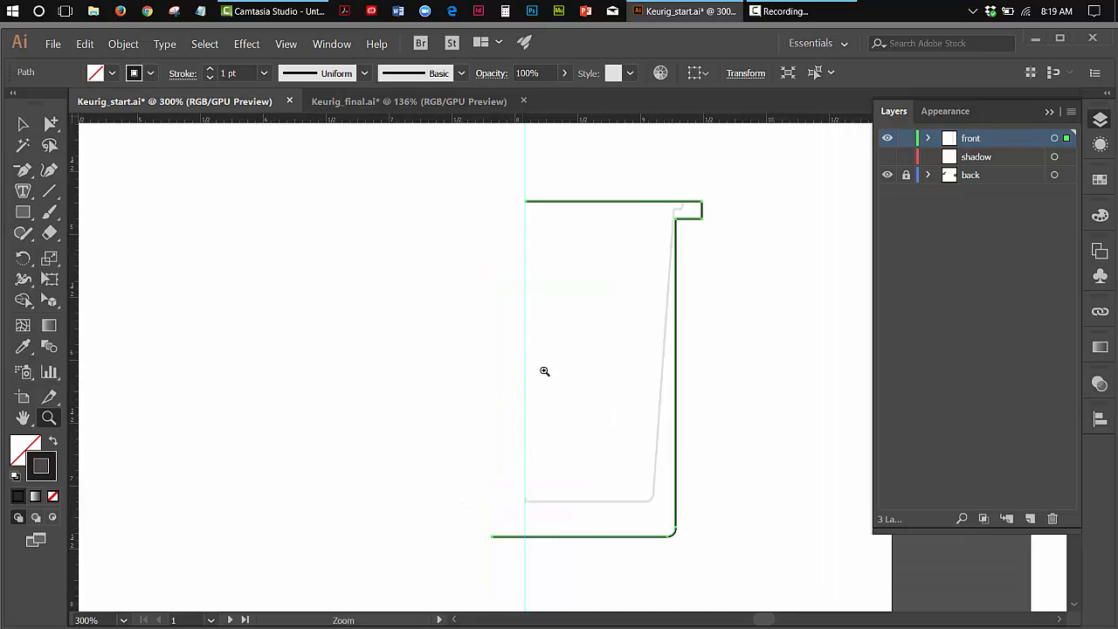
{"action": "left_click", "coordinate": [541, 382]}
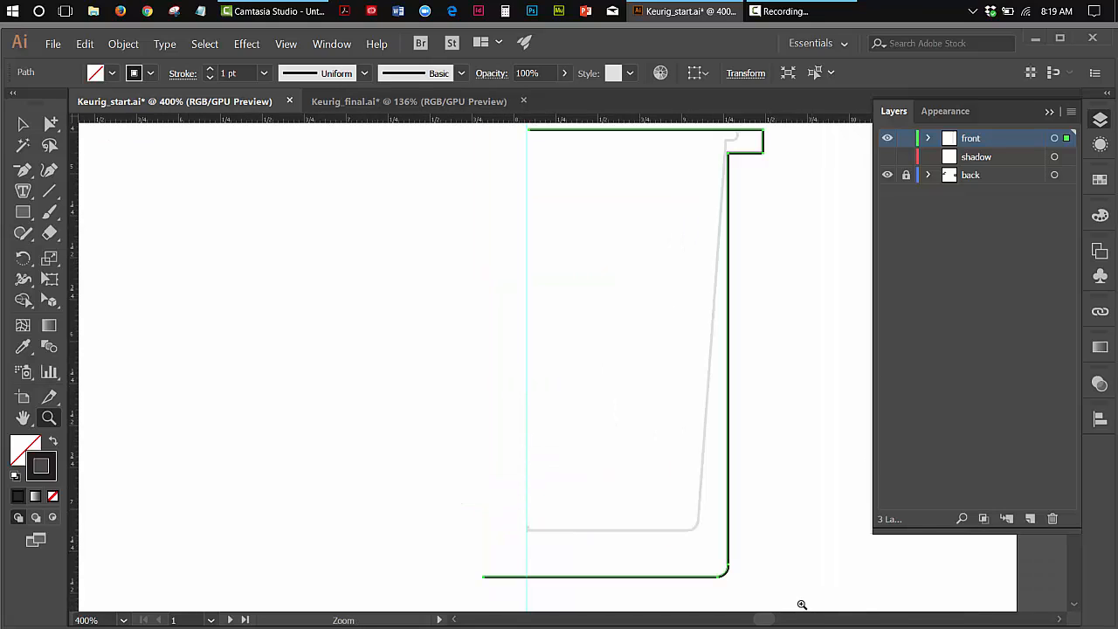
{"action": "left_click_drag", "start_coordinate": [769, 623], "coordinate": [771, 624]}
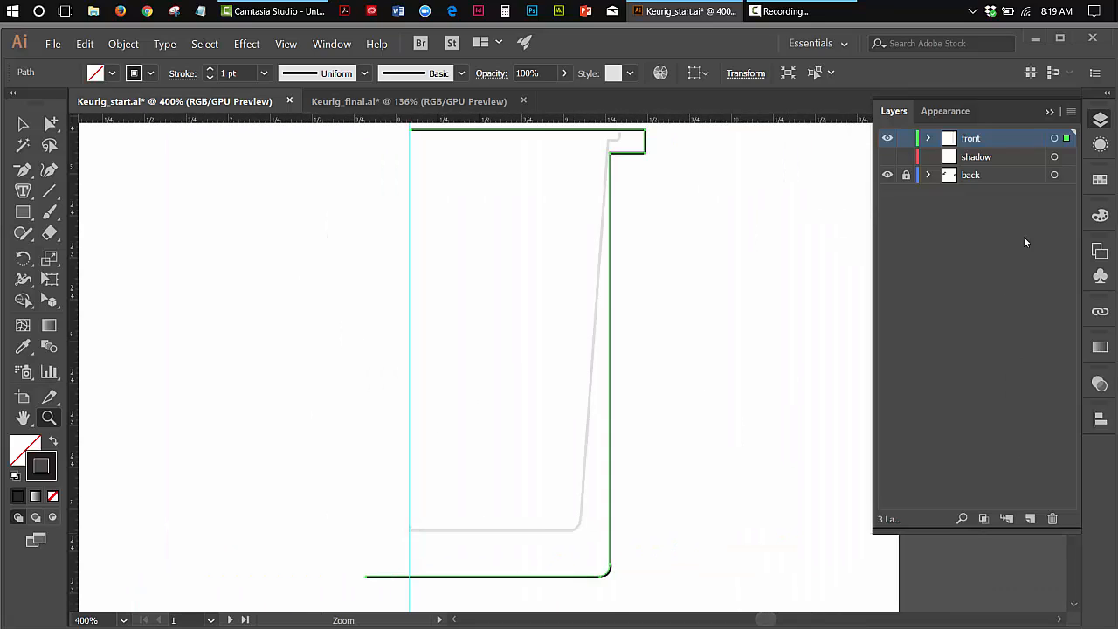
{"action": "left_click", "coordinate": [1047, 113]}
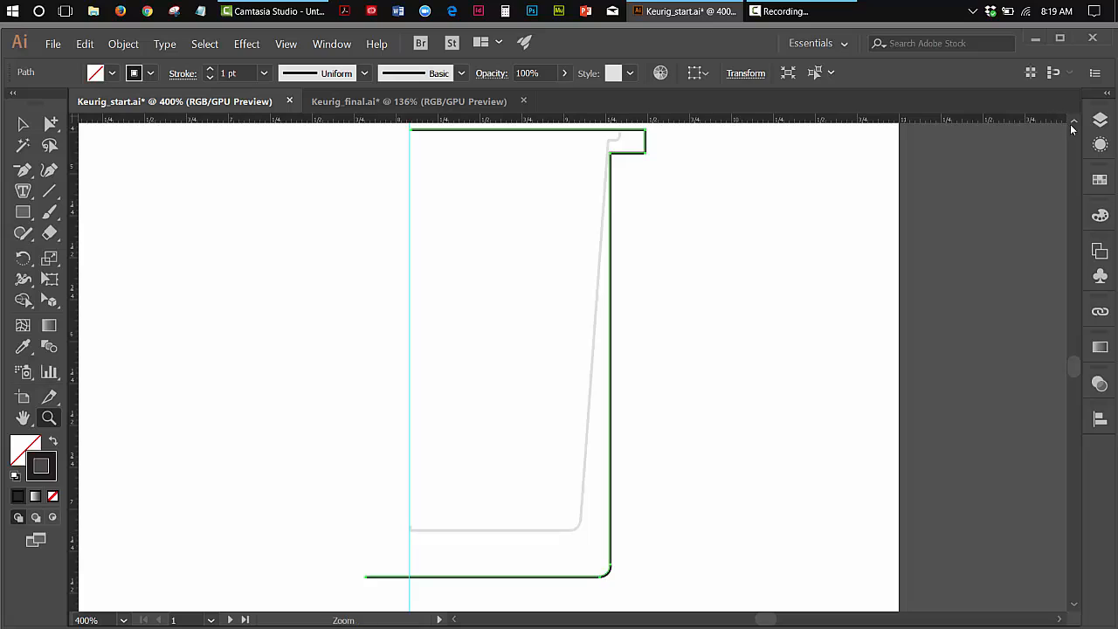
{"action": "scroll", "coordinate": [726, 198], "scroll_direction": "up", "scroll_amount": 2}
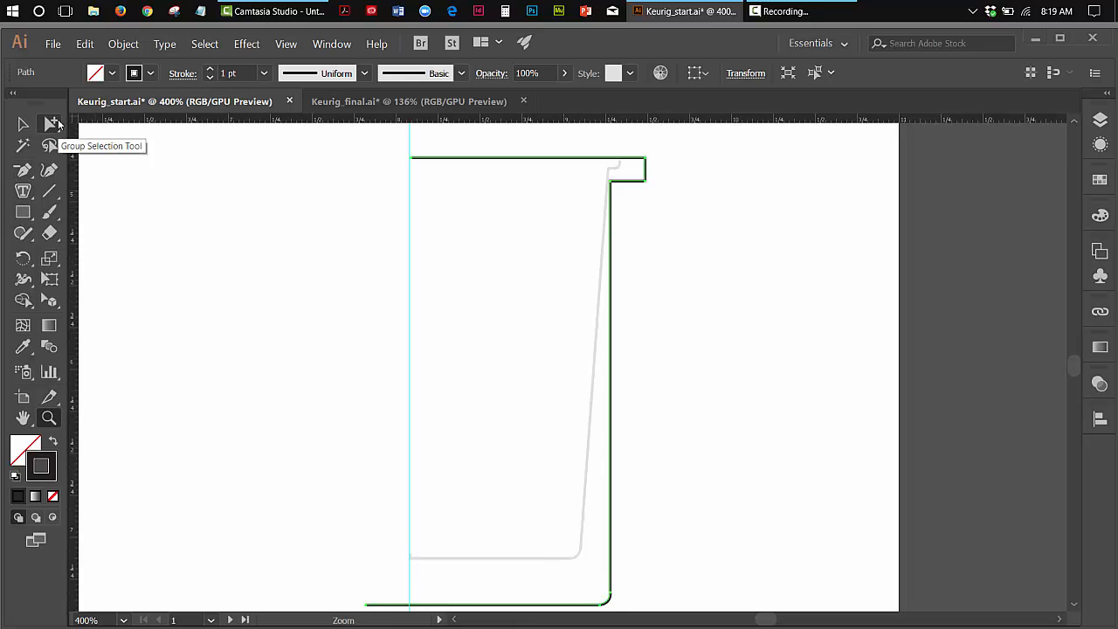
{"action": "left_click_drag", "start_coordinate": [51, 123], "coordinate": [229, 135]}
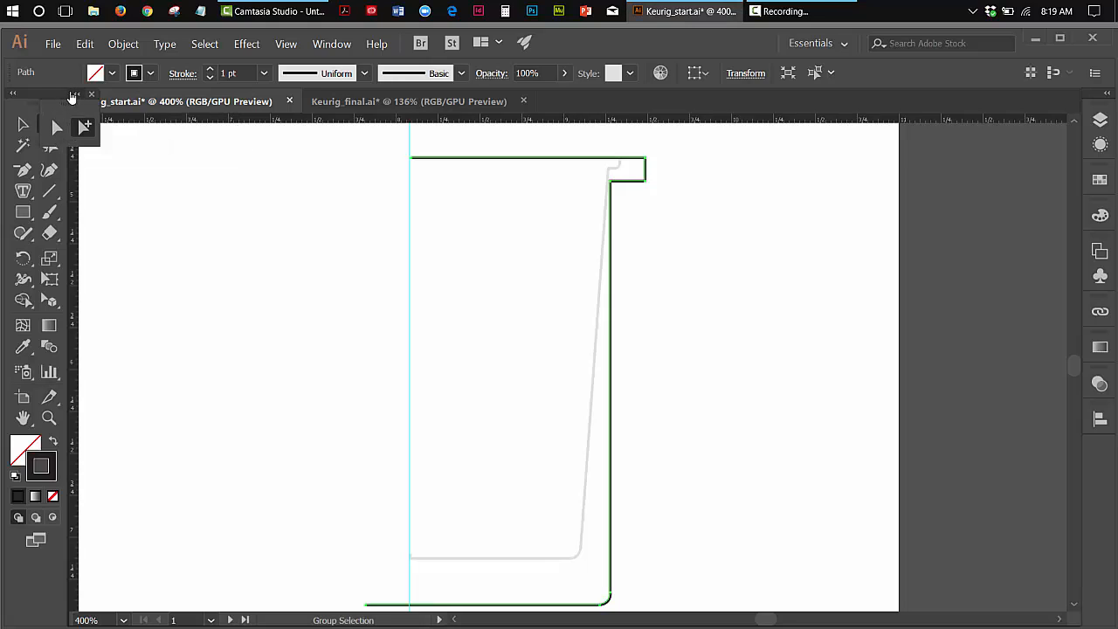
{"action": "left_click_drag", "start_coordinate": [73, 104], "coordinate": [730, 180]}
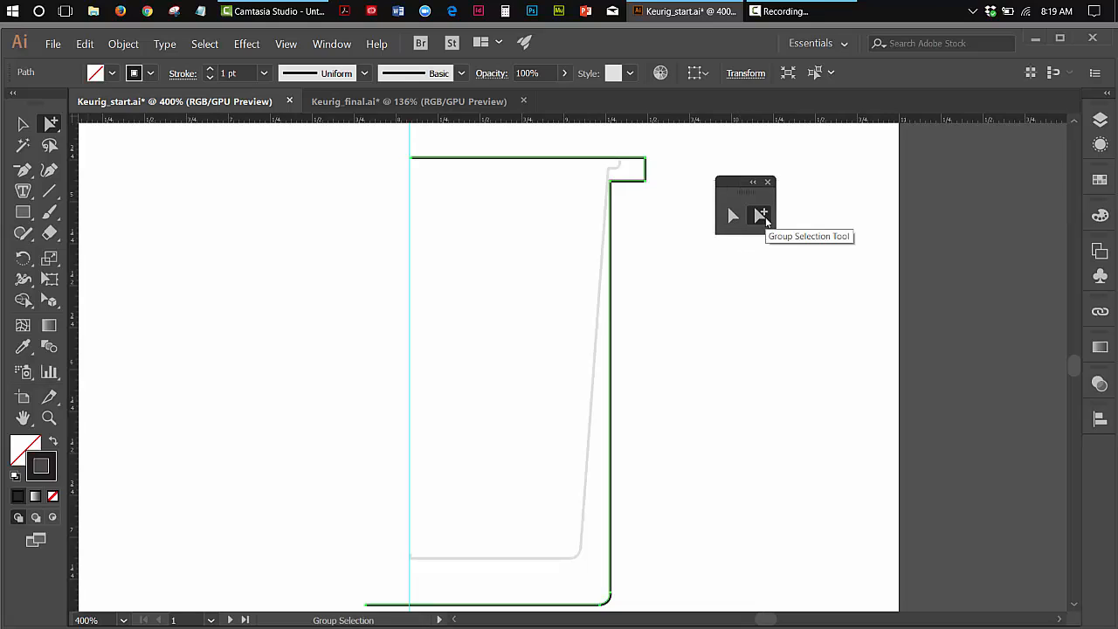
- Use Direct Selection to move the base's open endpoint horizontally onto the vertical guide
{"action": "left_click", "coordinate": [115, 219]}
{"action": "key", "text": "v"}
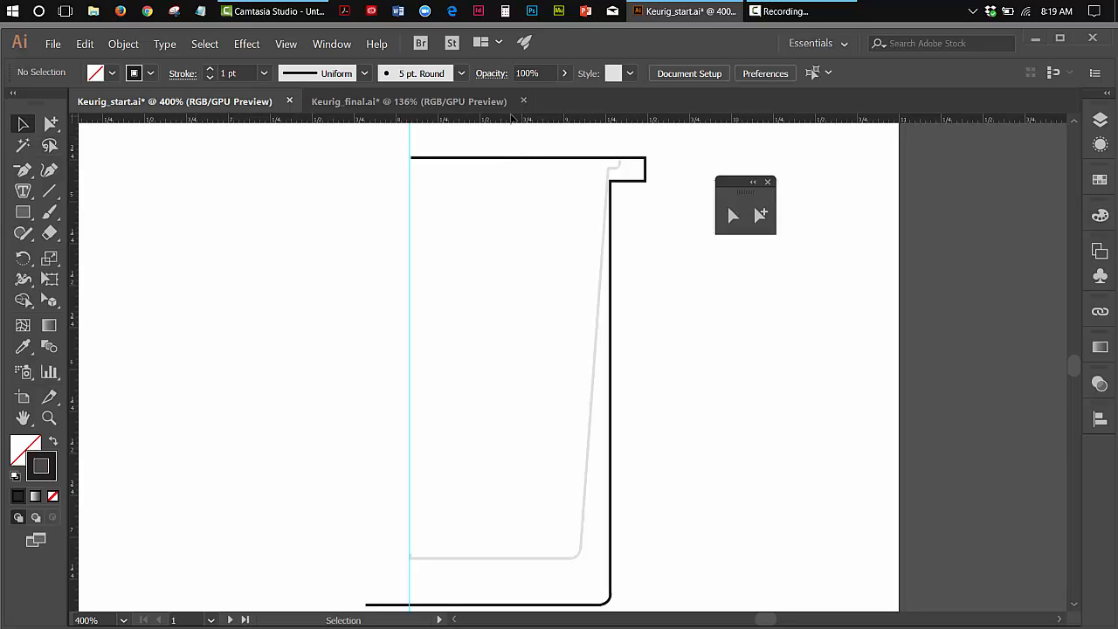
{"action": "left_click", "coordinate": [522, 162]}
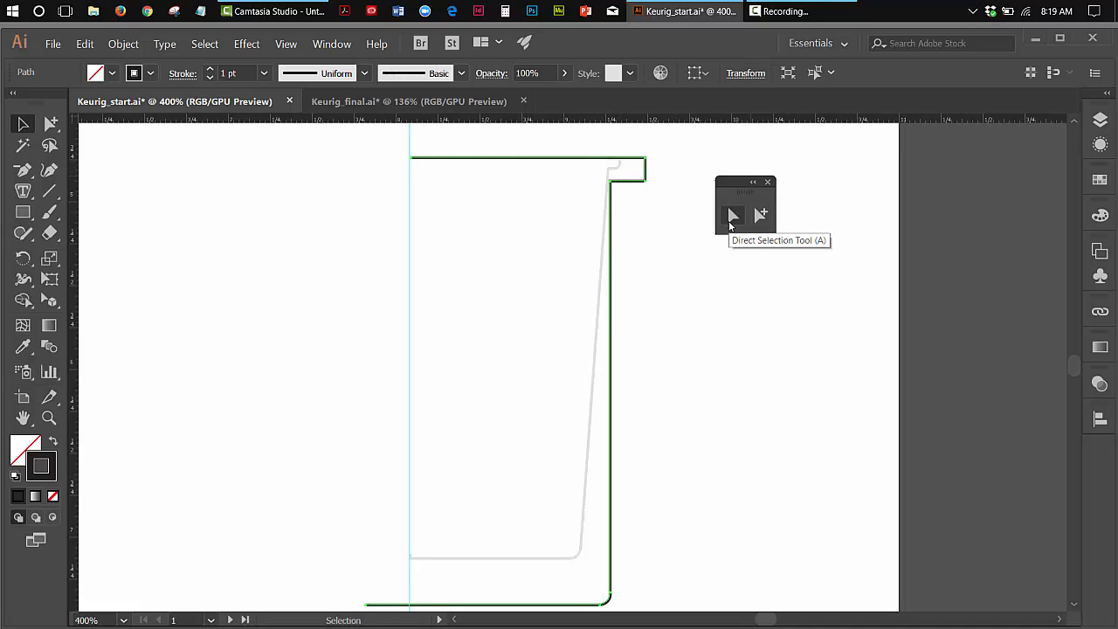
{"action": "left_click", "coordinate": [681, 222]}
{"action": "left_click", "coordinate": [732, 215]}
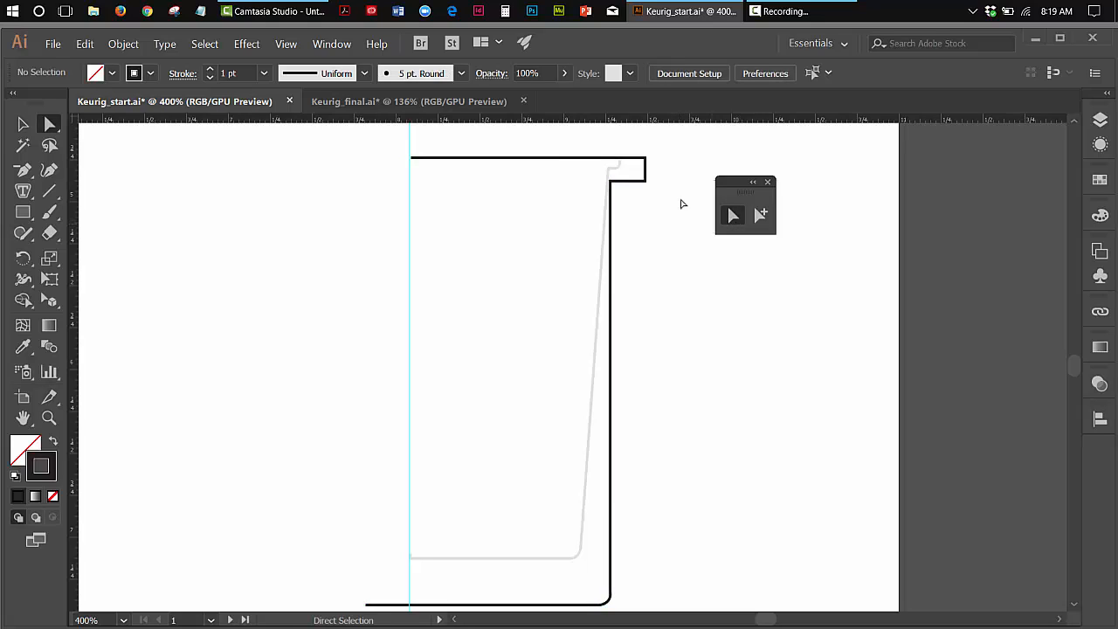
{"action": "left_click", "coordinate": [441, 159]}
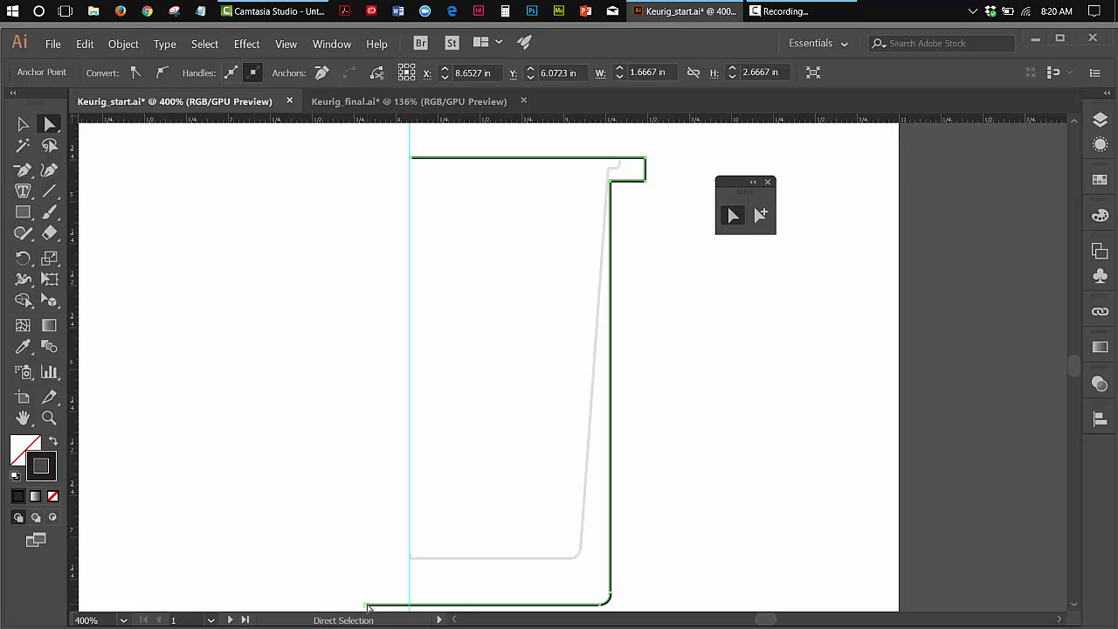
{"action": "left_click_drag", "start_coordinate": [365, 606], "coordinate": [410, 611]}
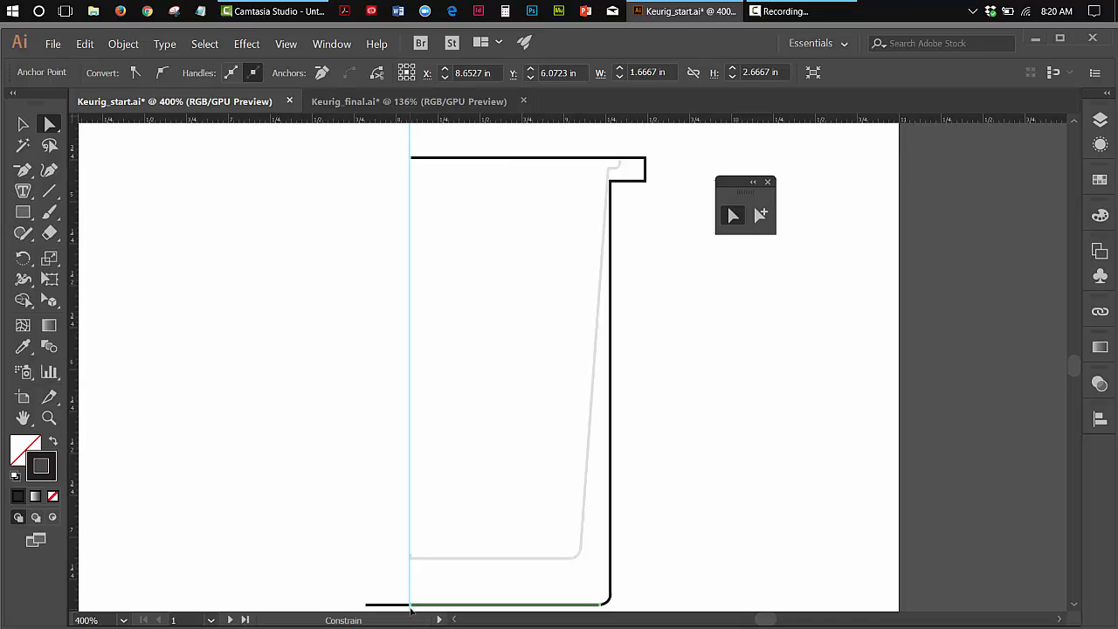
{"action": "left_click_drag", "start_coordinate": [410, 609], "coordinate": [410, 610]}
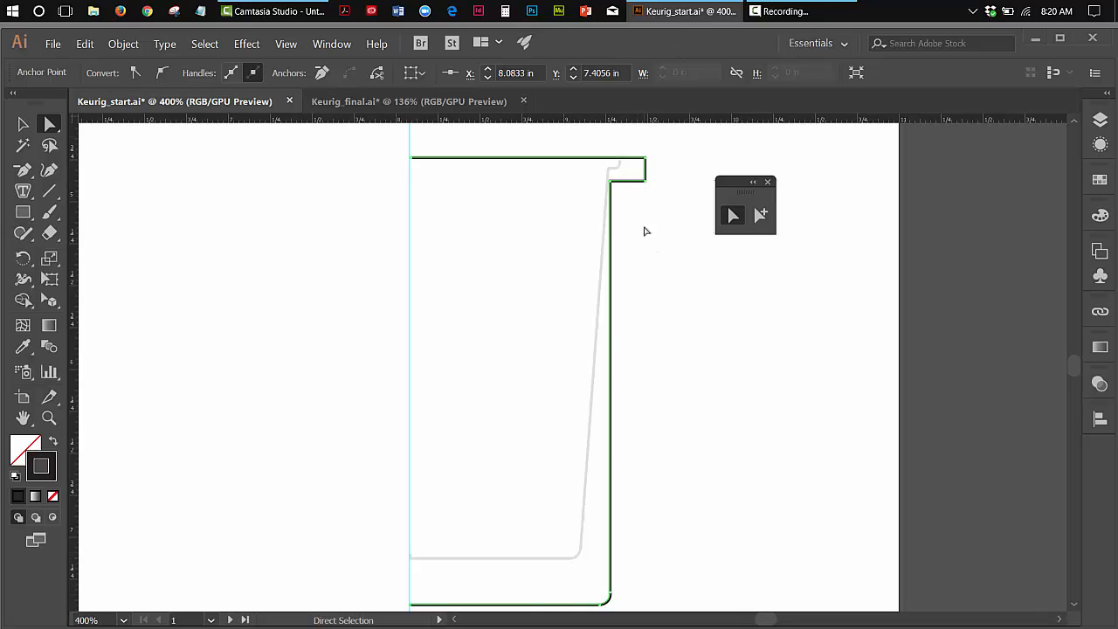
- Select both lower anchor points of the lip and nudge them up and slightly left to match the faint outline's lip, then deselect
{"action": "left_click", "coordinate": [612, 183]}
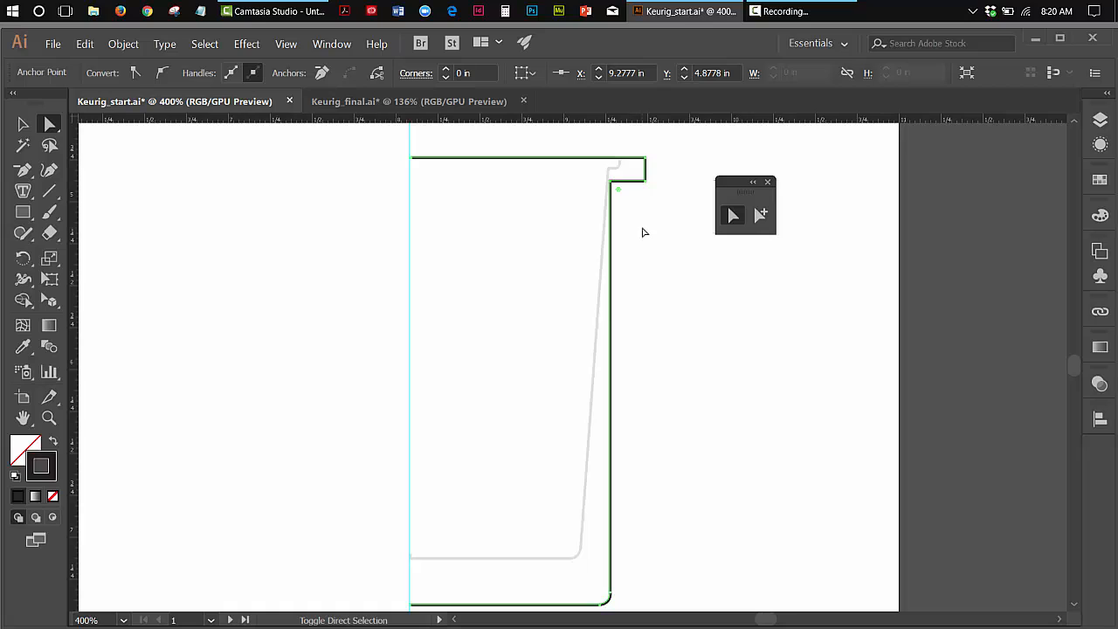
{"action": "left_click", "coordinate": [647, 183], "text": "shift"}
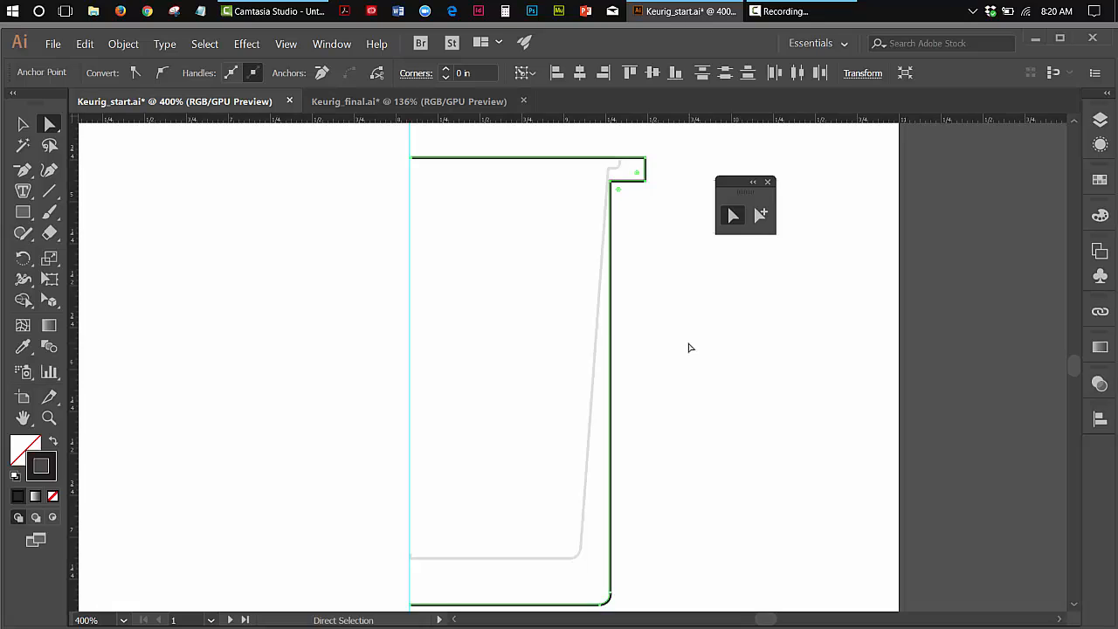
{"action": "key", "text": "Up"}
{"action": "key", "text": "Up"}
{"action": "key", "text": "Up"}
{"action": "key", "text": "Up"}
{"action": "key", "text": "Up"}
{"action": "key", "text": "Up"}
{"action": "key", "text": "Left"}
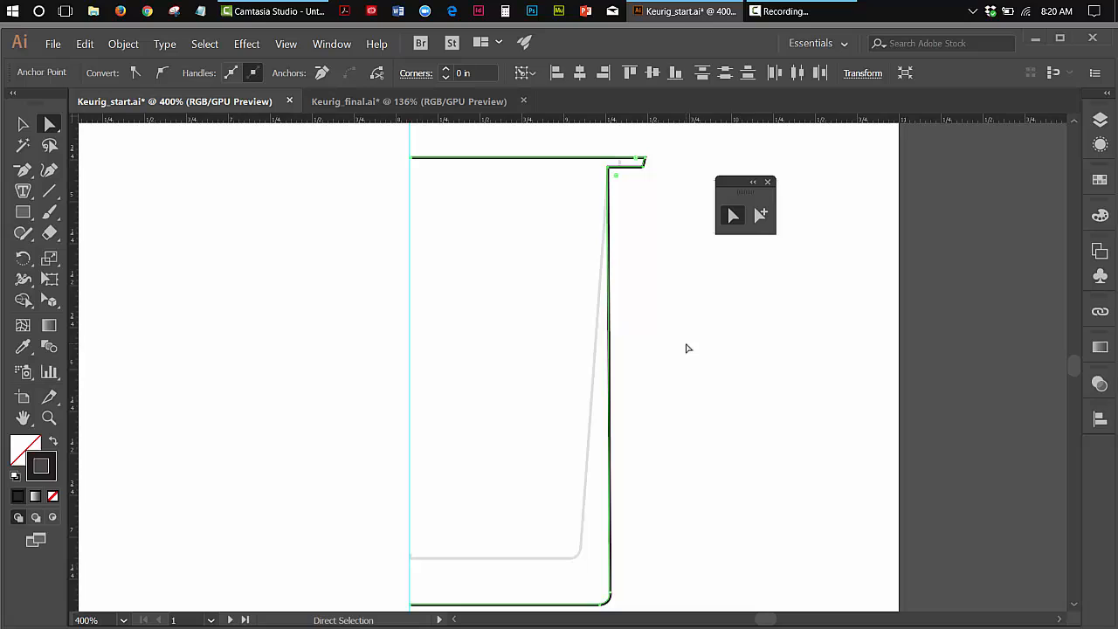
{"action": "left_click", "coordinate": [682, 163]}
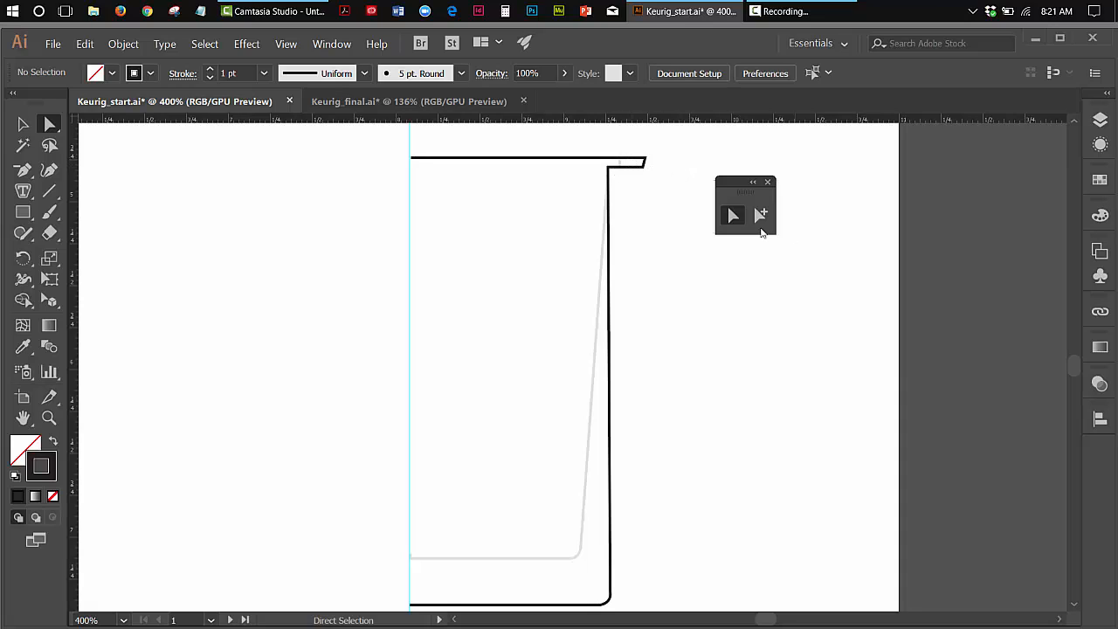
- Select the two outer anchor points of the lip, nudge them left to the faint outline's lip width, and deselect
{"action": "left_click", "coordinate": [647, 164]}
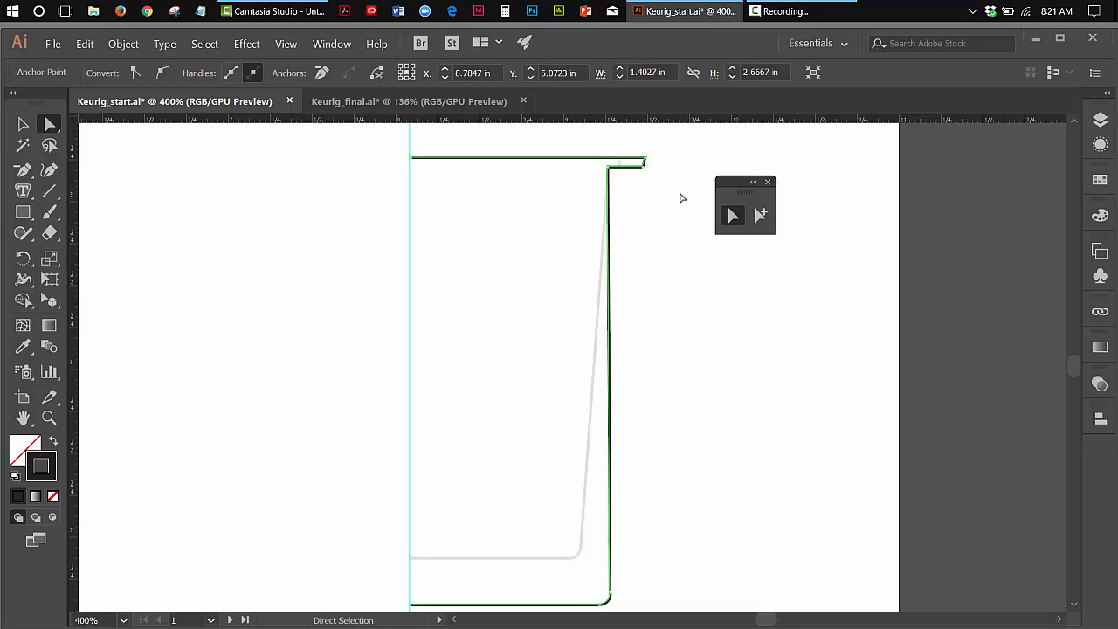
{"action": "left_click", "coordinate": [646, 162]}
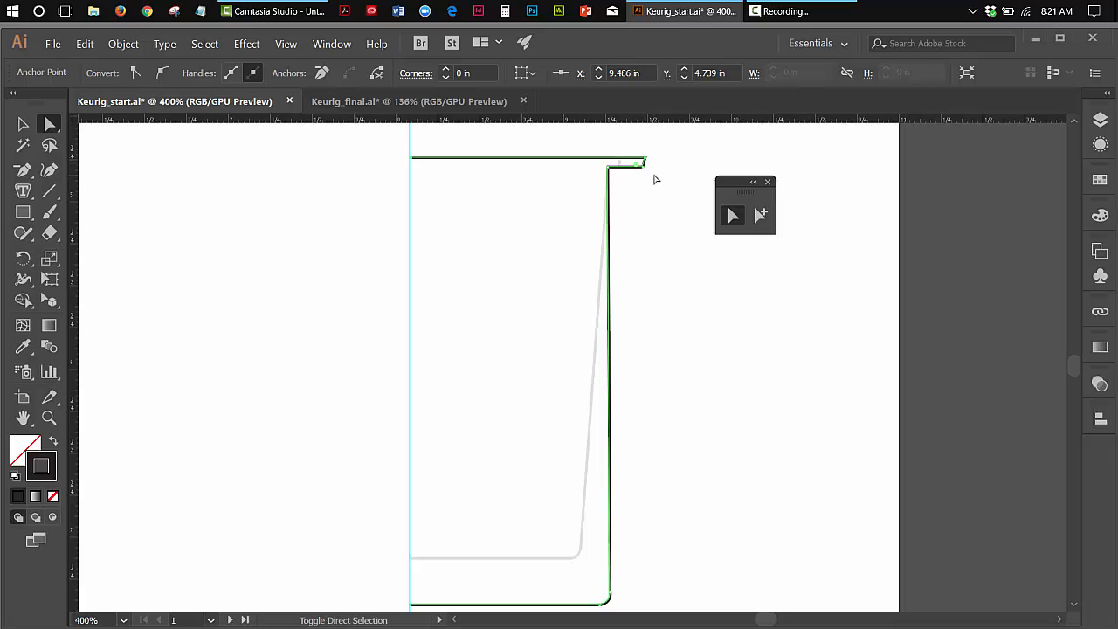
{"action": "left_click", "coordinate": [642, 166], "text": "shift"}
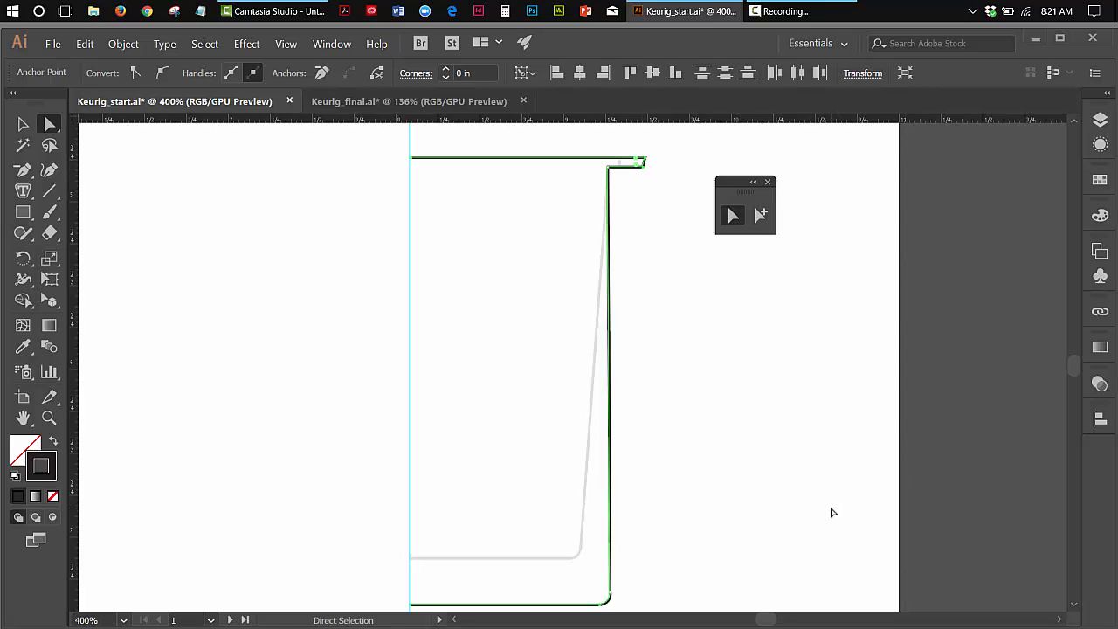
{"action": "key", "text": "Left"}
{"action": "key", "text": "Left"}
{"action": "key", "text": "Left"}
{"action": "key", "text": "Left"}
{"action": "key", "text": "Left"}
{"action": "key", "text": "Left"}
{"action": "key", "text": "Left"}
{"action": "key", "text": "Left"}
{"action": "key", "text": "Left"}
{"action": "key", "text": "Left"}
{"action": "left_click", "coordinate": [656, 214]}
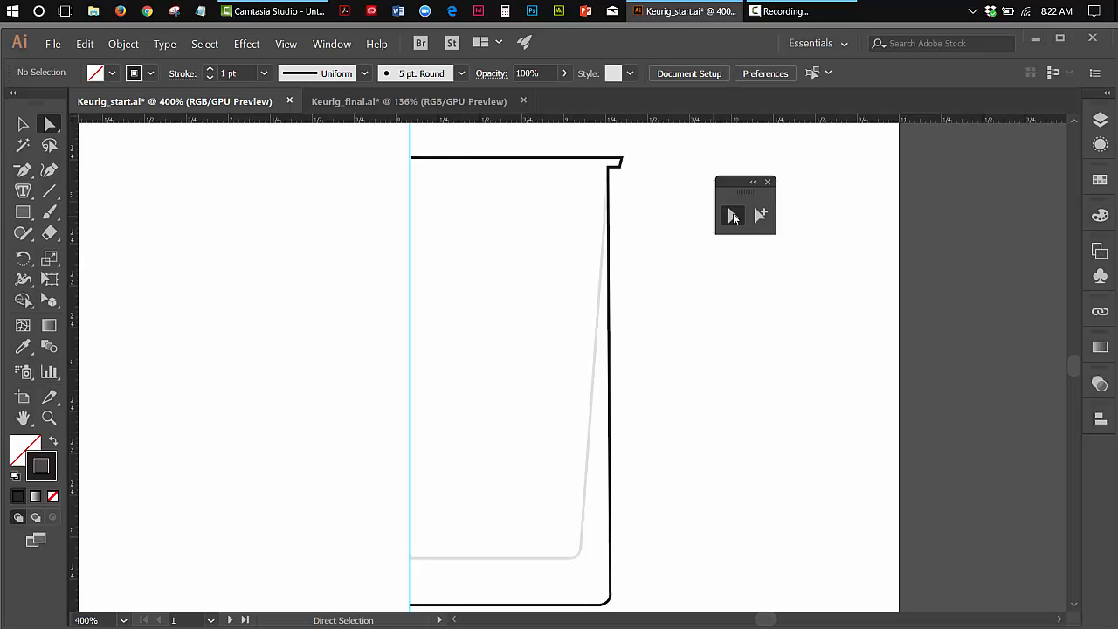
- Use Direct Selection to select the base and its rounded corner, nudge them up to the faint outline's base, and deselect
{"action": "left_click", "coordinate": [611, 428]}
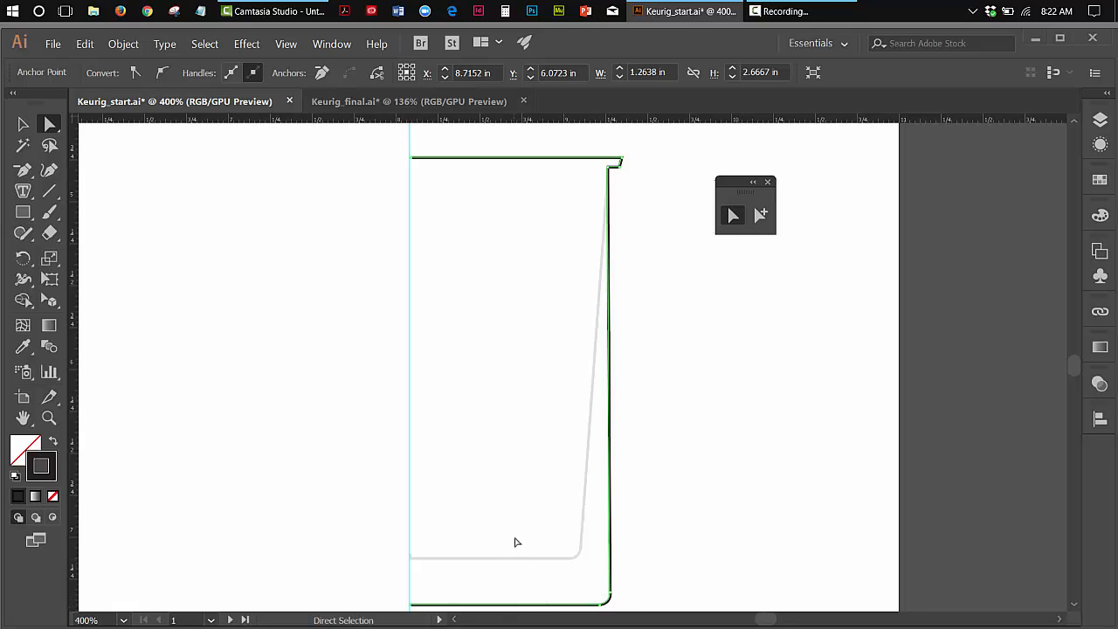
{"action": "left_click", "coordinate": [611, 596]}
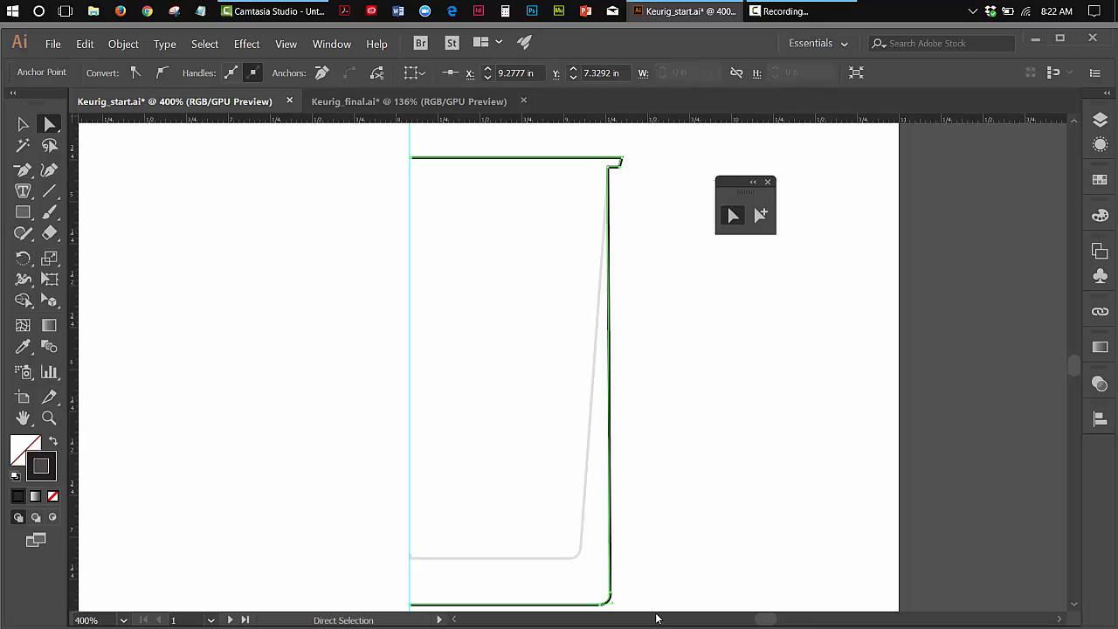
{"action": "left_click", "coordinate": [599, 605], "text": "shift"}
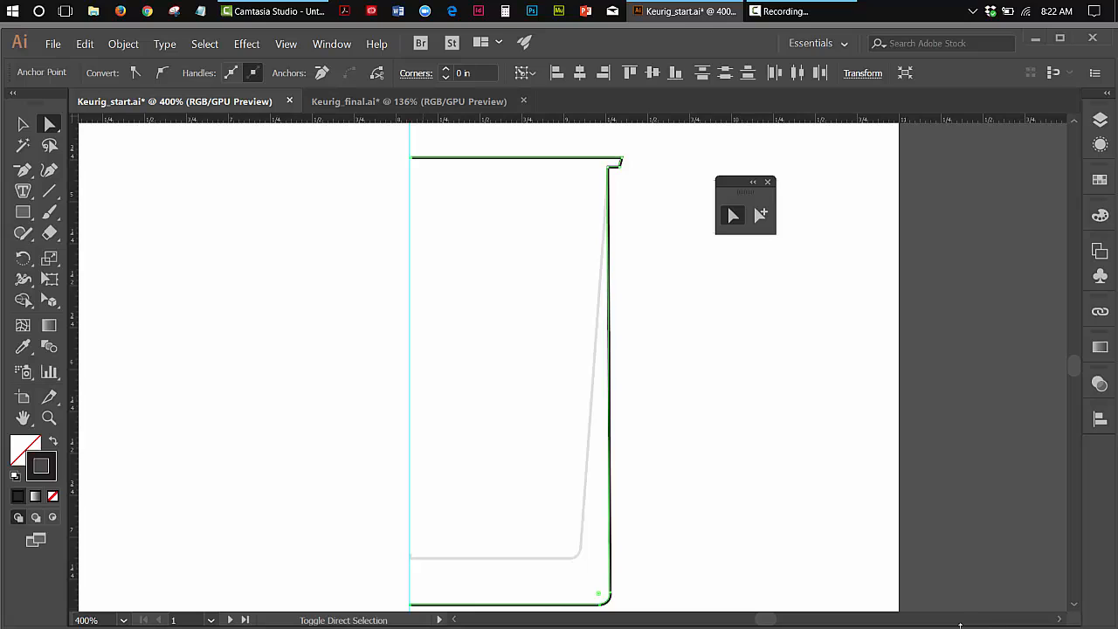
{"action": "key", "text": "Up"}
{"action": "key", "text": "Up"}
{"action": "key", "text": "Up"}
{"action": "key", "text": "Up"}
{"action": "key", "text": "Up"}
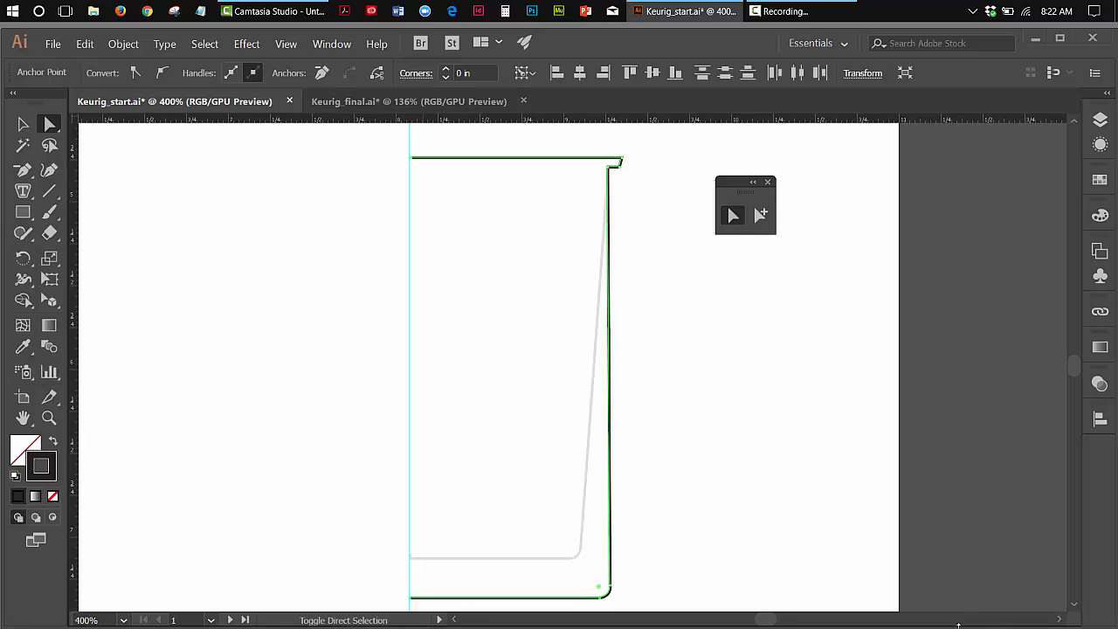
{"action": "key", "text": "Up"}
{"action": "key", "text": "Up"}
{"action": "key", "text": "Up"}
{"action": "key", "text": "Up"}
{"action": "key", "text": "Up"}
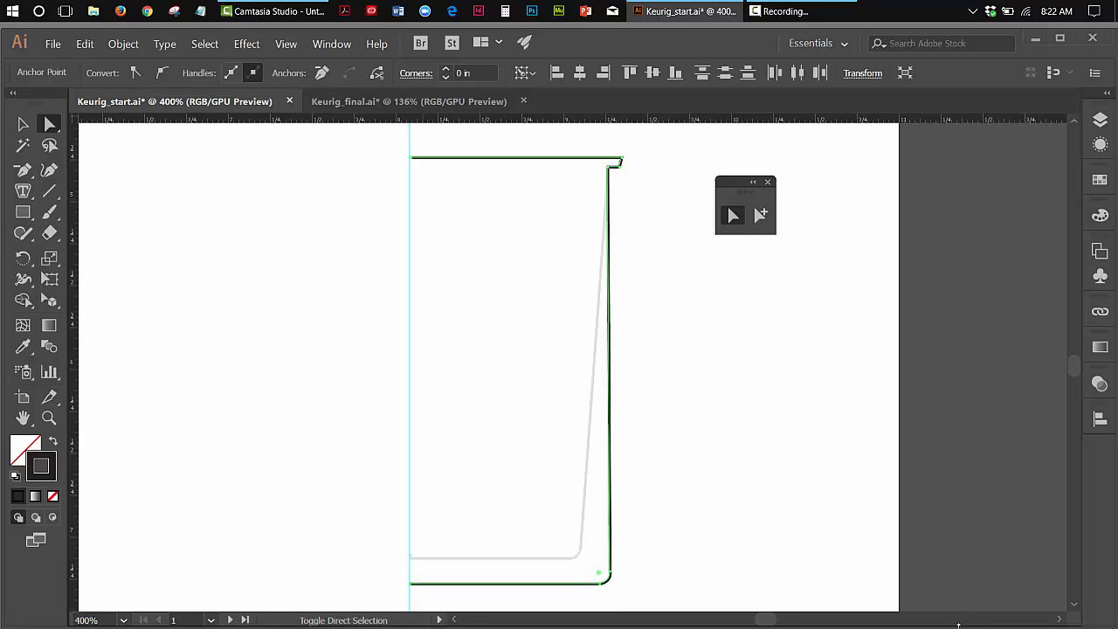
{"action": "key", "text": "Up"}
{"action": "key", "text": "Up"}
{"action": "key", "text": "Up"}
{"action": "key", "text": "Up"}
{"action": "key", "text": "Up"}
{"action": "key", "text": "Up"}
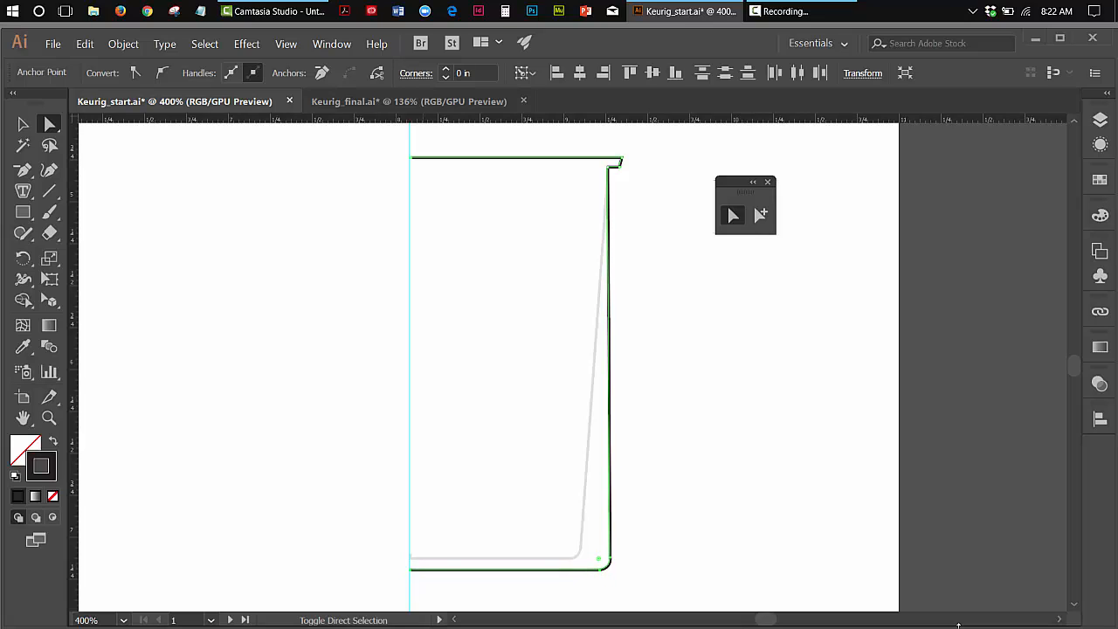
{"action": "key", "text": "Up"}
{"action": "key", "text": "Up"}
{"action": "key", "text": "Up"}
{"action": "key", "text": "Up"}
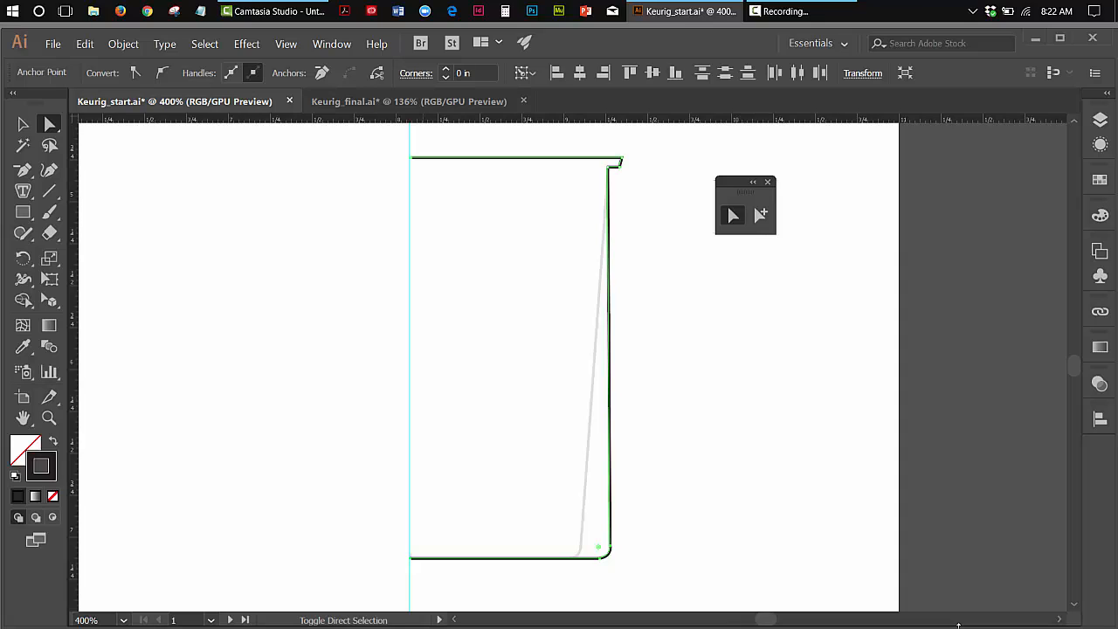
{"action": "left_click", "coordinate": [803, 579]}
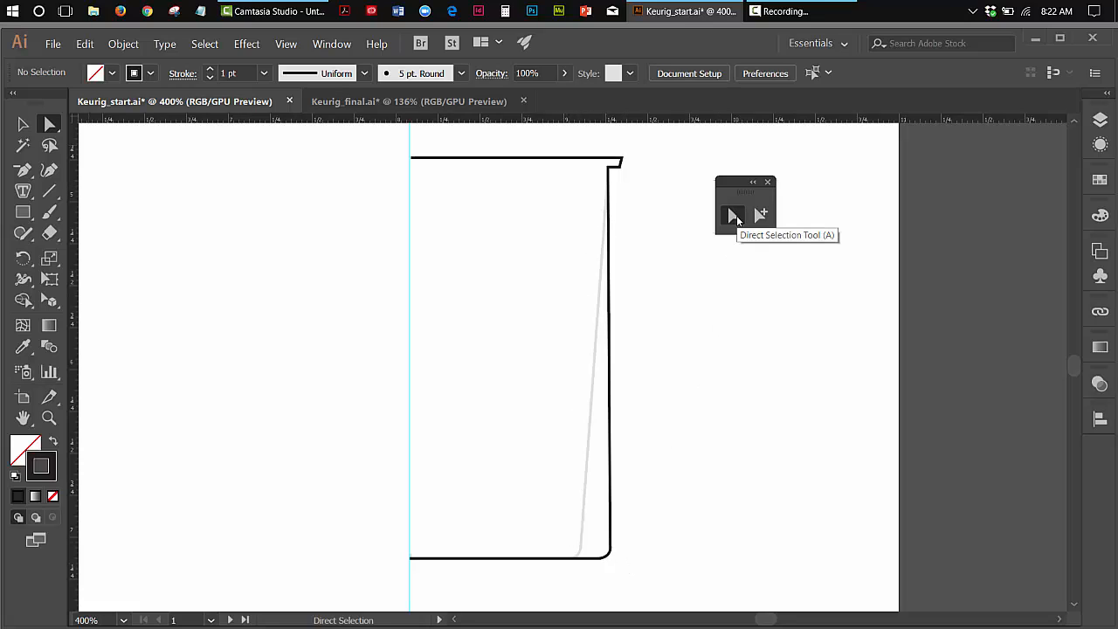
- Select both anchor points of the base's rounded corner, nudge them left until the side wall matches the faint outline, and deselect
{"action": "left_click", "coordinate": [614, 553]}
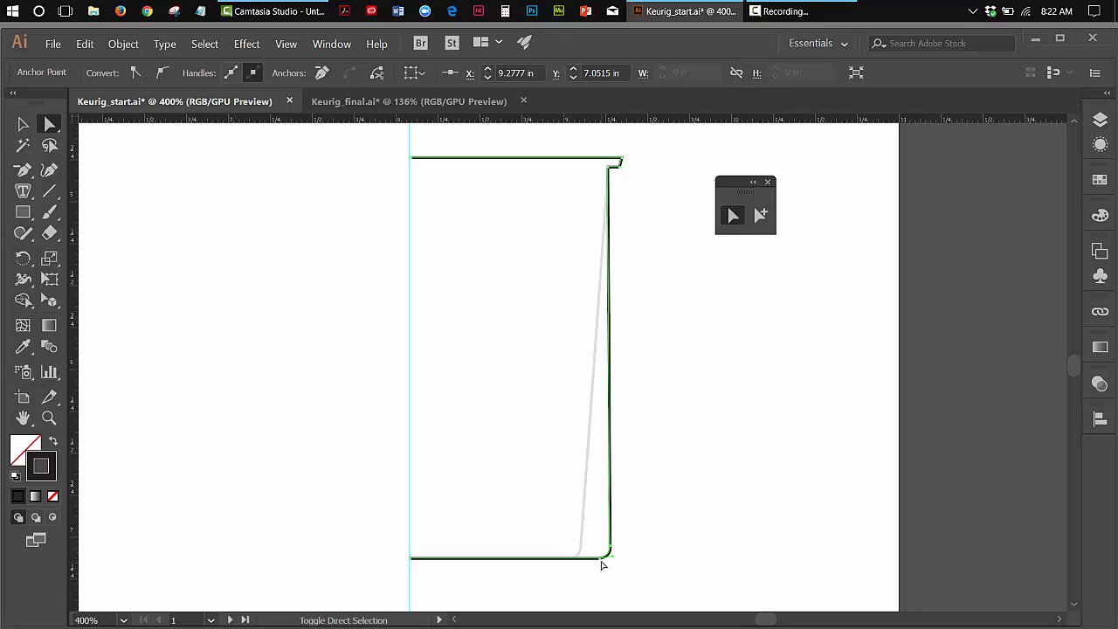
{"action": "left_click", "coordinate": [600, 559], "text": "shift"}
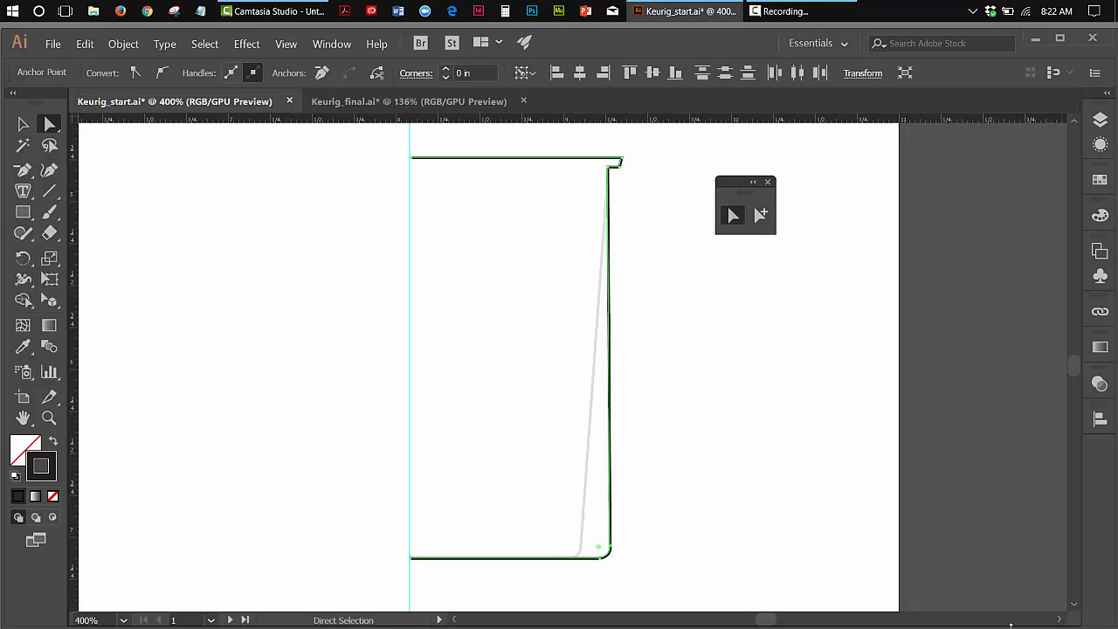
{"action": "key", "text": "Left"}
{"action": "key", "text": "Left"}
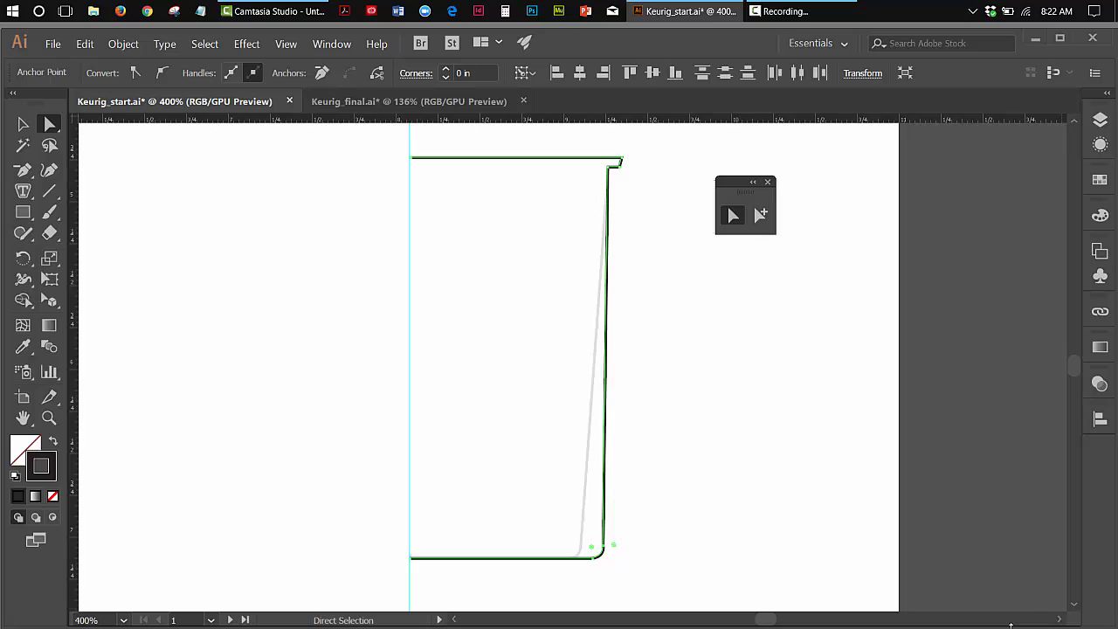
{"action": "key", "text": "Left"}
{"action": "key", "text": "Left"}
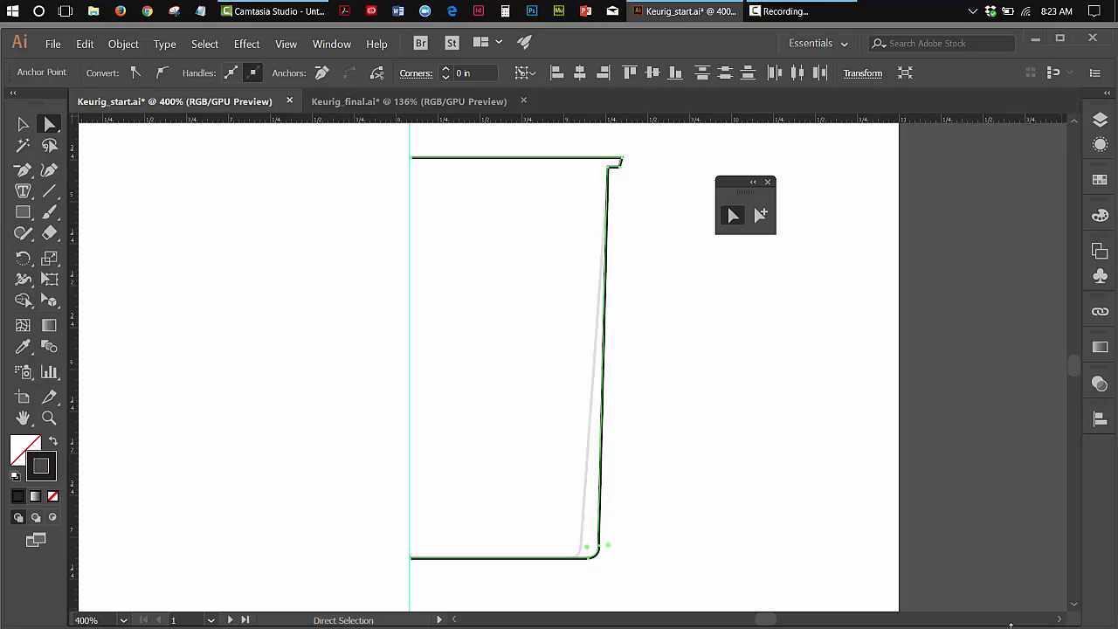
{"action": "key", "text": "Left"}
{"action": "key", "text": "Left"}
{"action": "key", "text": "Left"}
{"action": "key", "text": "Left"}
{"action": "key", "text": "Left"}
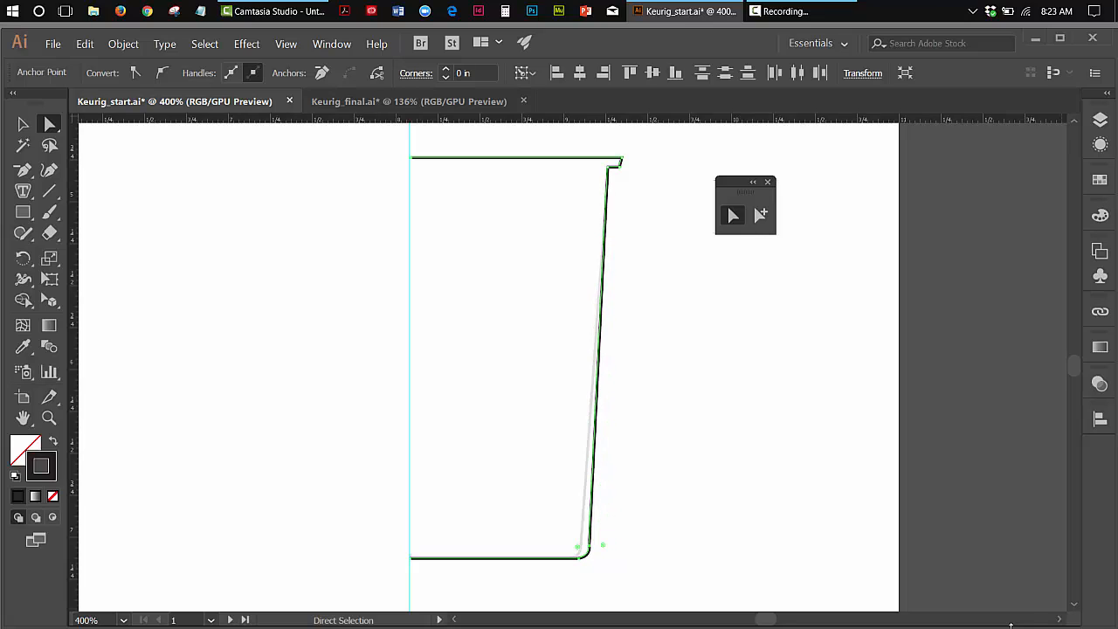
{"action": "key", "text": "Left"}
{"action": "key", "text": "Left"}
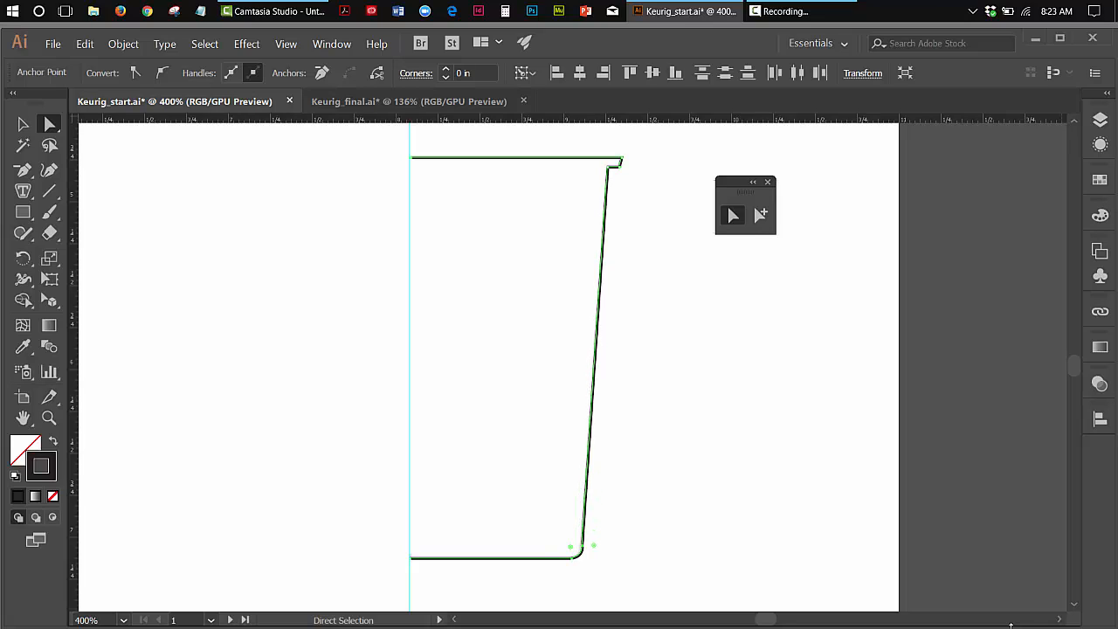
{"action": "key", "text": "Left"}
{"action": "key", "text": "Left"}
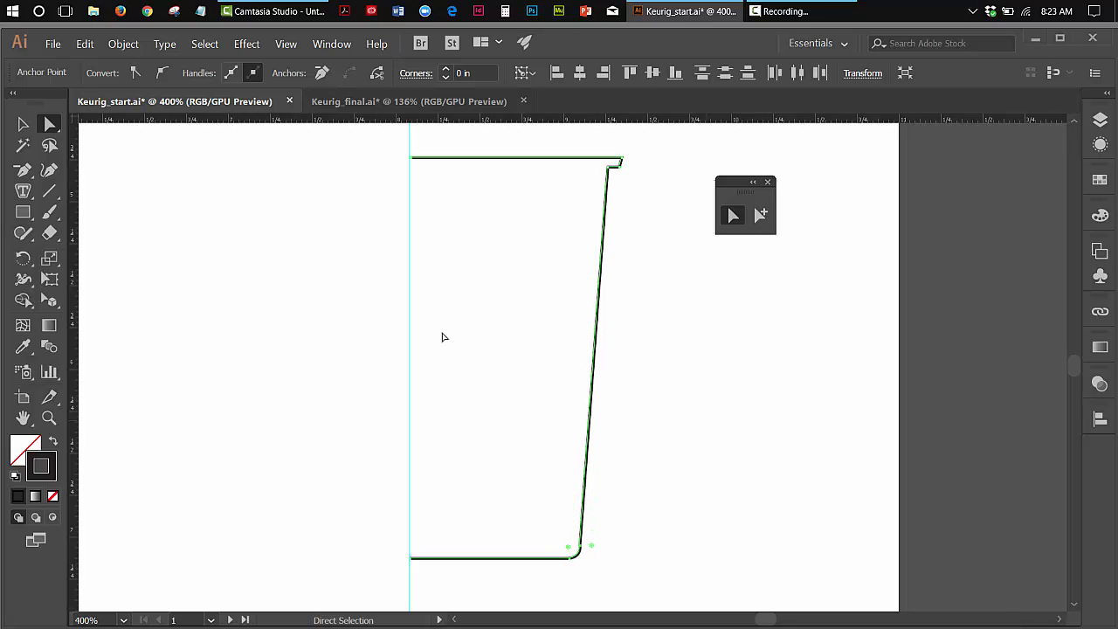
{"action": "left_click", "coordinate": [23, 123]}
{"action": "left_click", "coordinate": [491, 164]}
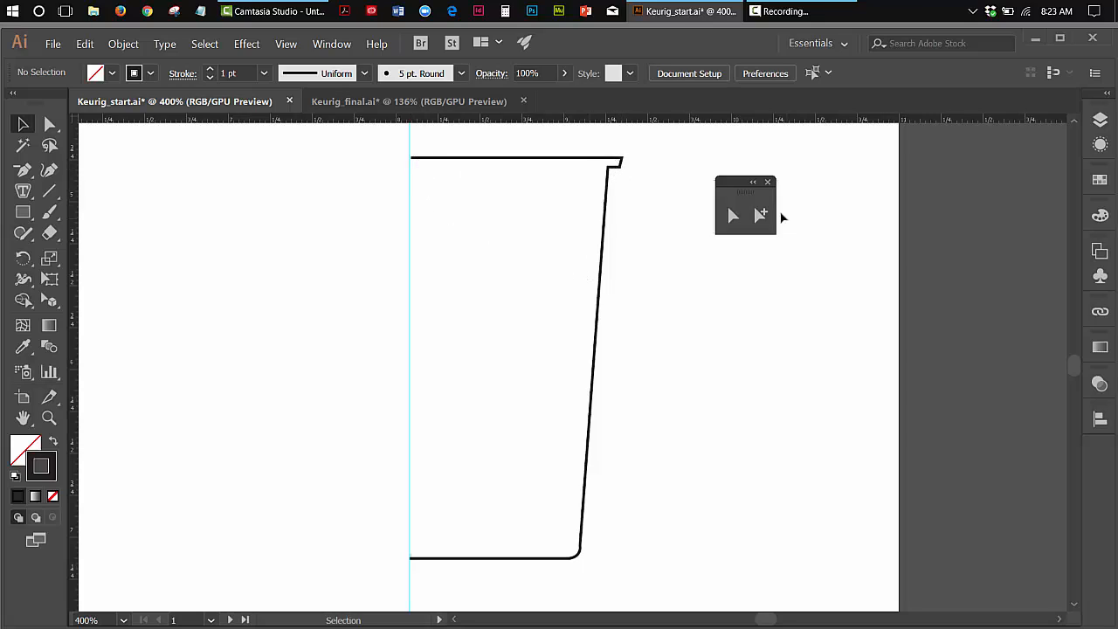
- Use Direct Selection to nudge the open endpoint of the profile's top edge left onto the vertical guide, and deselect
{"action": "left_click", "coordinate": [731, 215]}
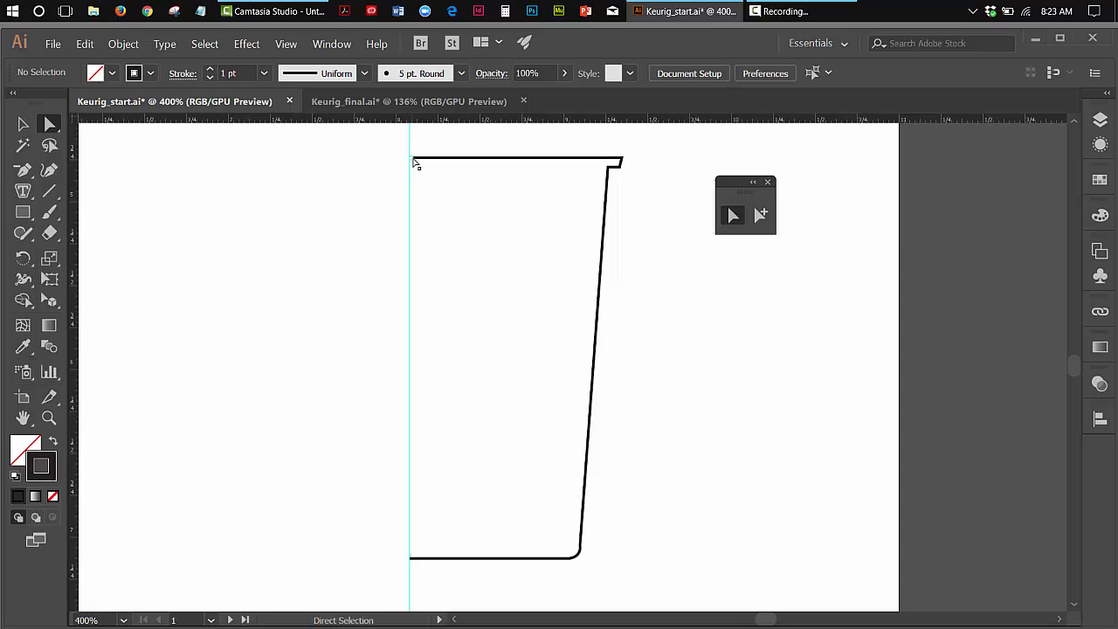
{"action": "left_click", "coordinate": [413, 164]}
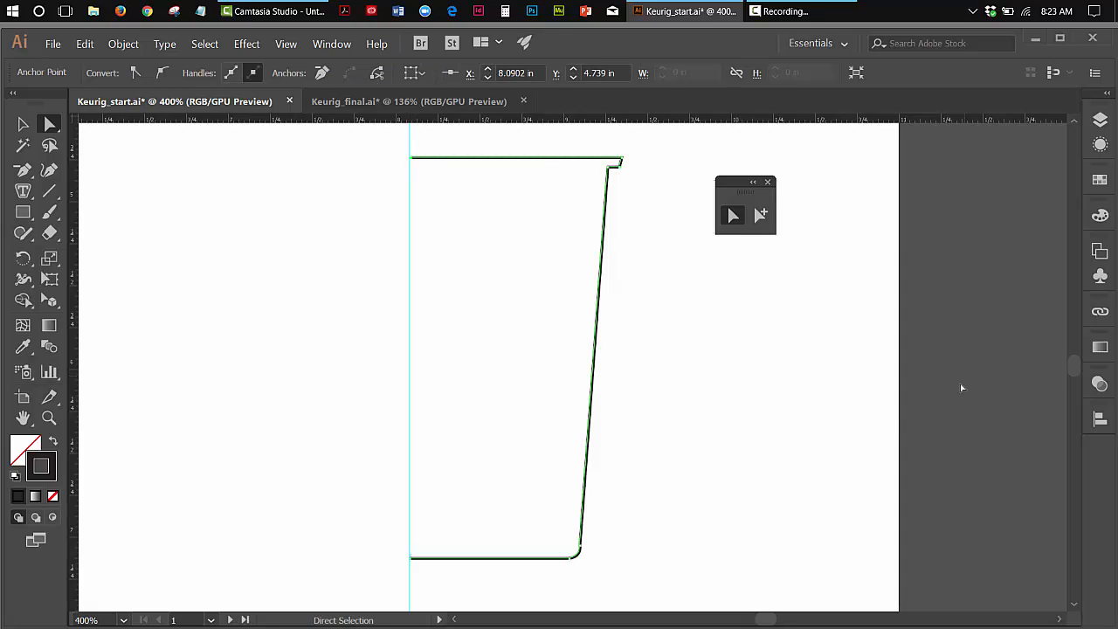
{"action": "left_click", "coordinate": [25, 124]}
{"action": "left_click", "coordinate": [179, 204]}
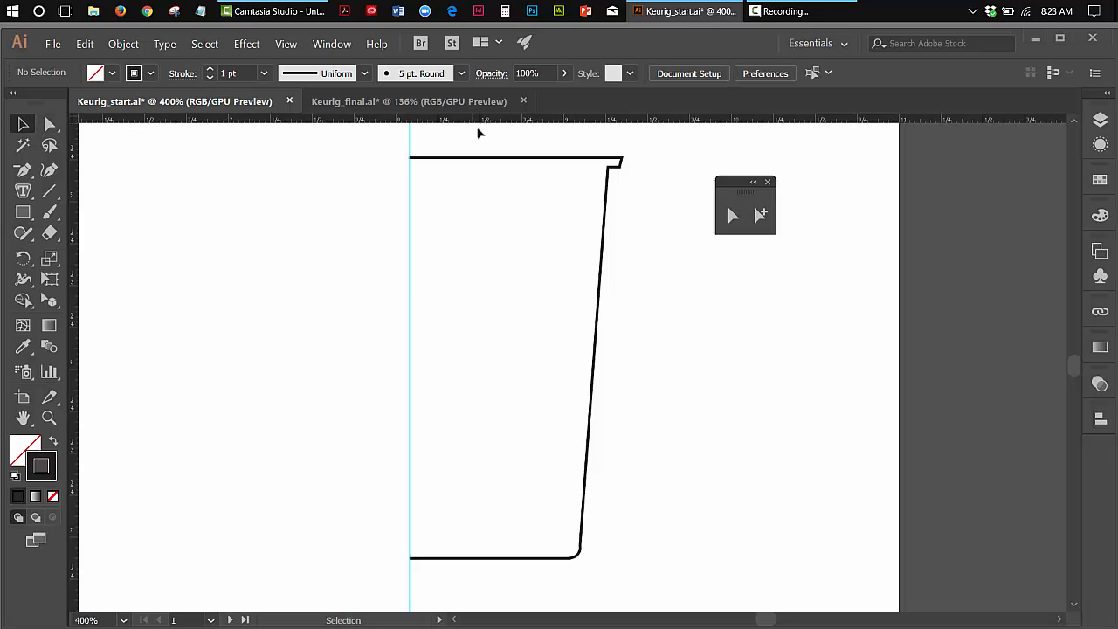
- Select the whole half-profile, set its stroke to the very pale blue e9f5ff, and deselect
{"action": "left_click", "coordinate": [491, 160]}
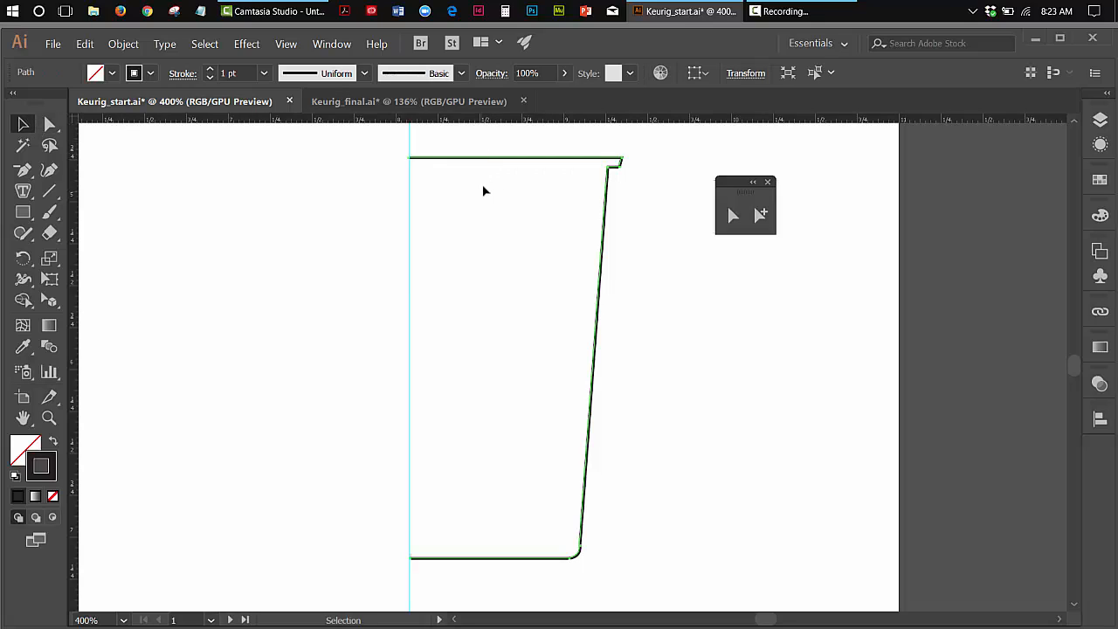
{"action": "double_click", "coordinate": [52, 464]}
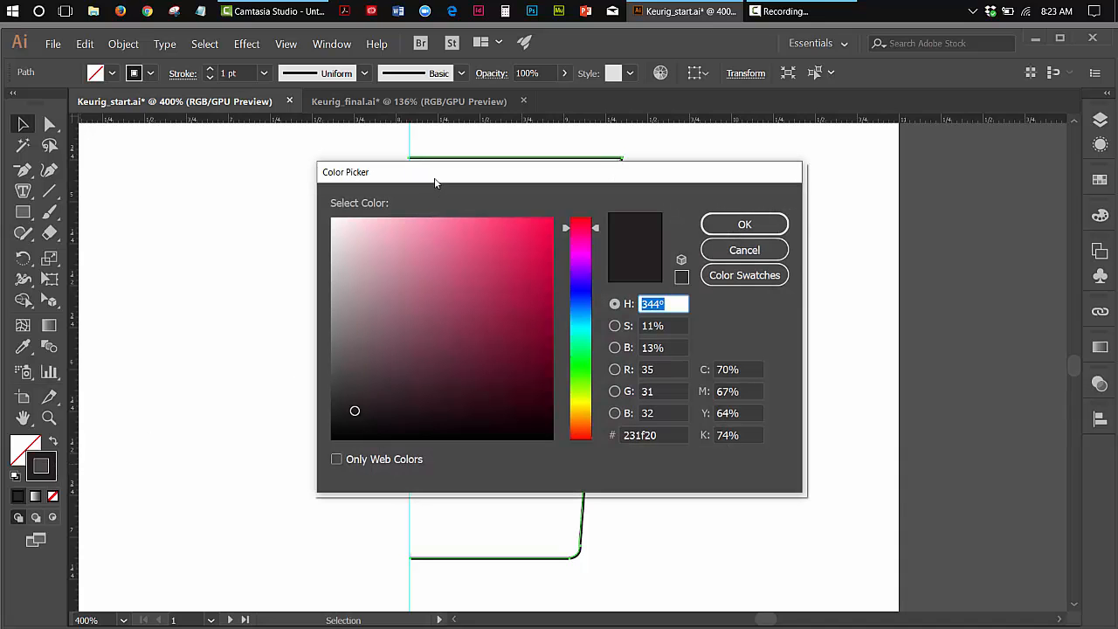
{"action": "mouse_move", "coordinate": [437, 180]}
{"action": "left_mouse_down"}
{"action": "mouse_move", "coordinate": [580, 182]}
{"action": "mouse_move", "coordinate": [772, 154]}
{"action": "left_mouse_up"}
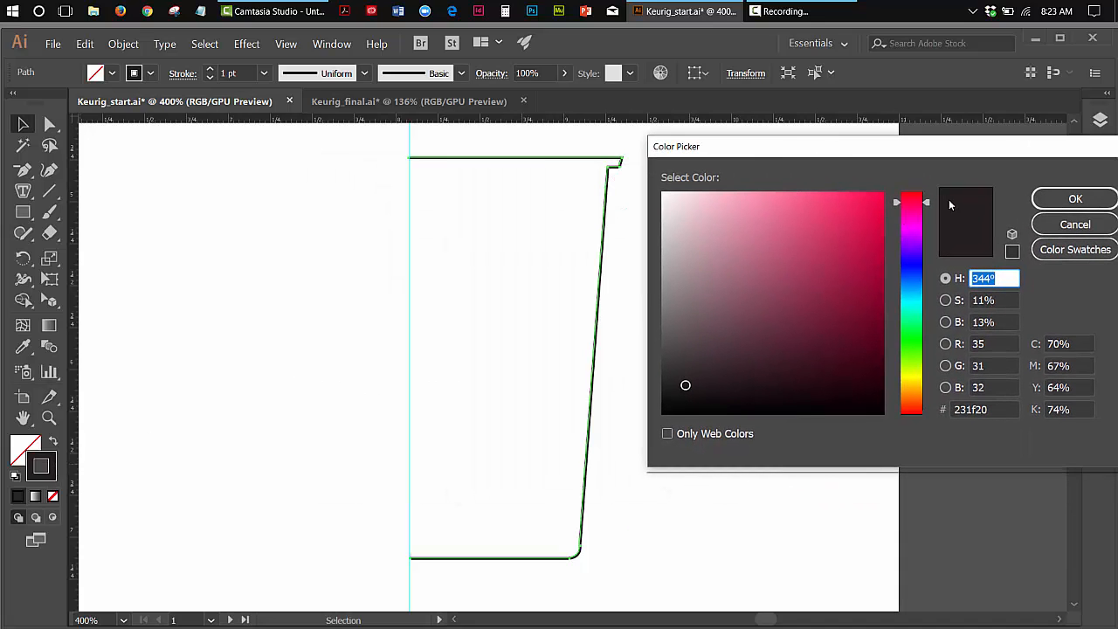
{"action": "left_click_drag", "start_coordinate": [926, 206], "coordinate": [937, 283]}
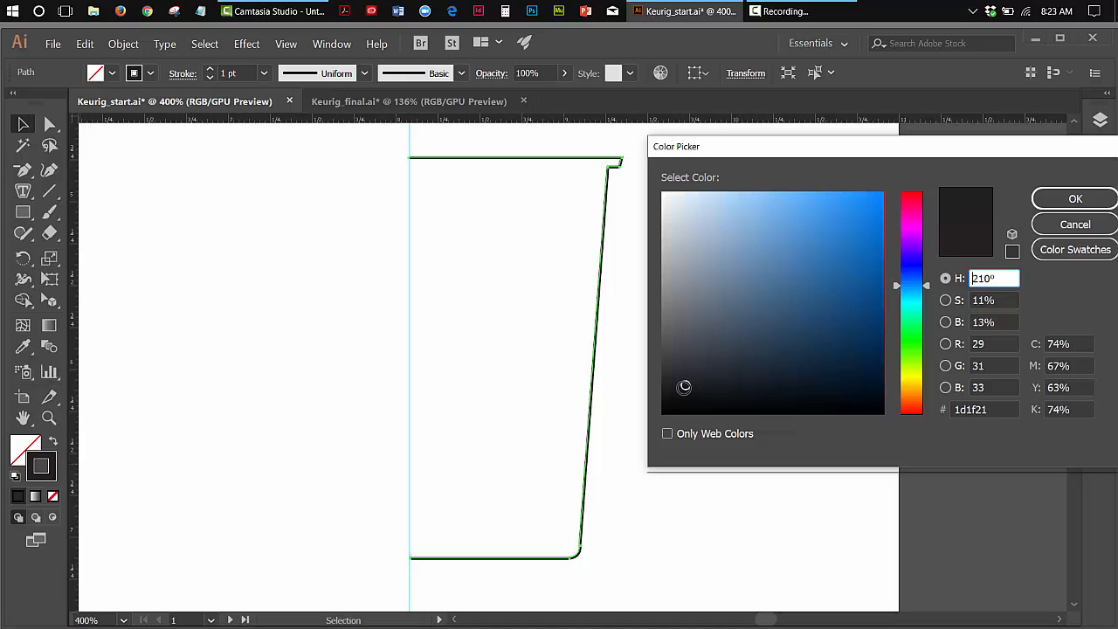
{"action": "mouse_move", "coordinate": [685, 385]}
{"action": "left_mouse_down"}
{"action": "mouse_move", "coordinate": [729, 222]}
{"action": "mouse_move", "coordinate": [733, 190]}
{"action": "mouse_move", "coordinate": [723, 191]}
{"action": "left_mouse_up"}
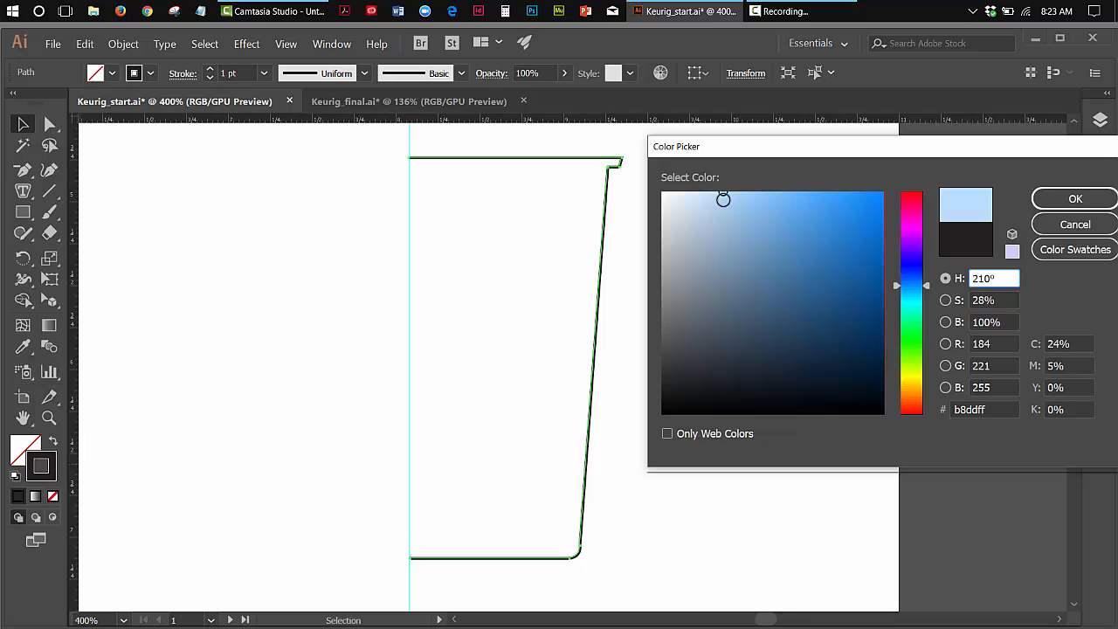
{"action": "left_click", "coordinate": [721, 193]}
{"action": "left_click_drag", "start_coordinate": [721, 193], "coordinate": [686, 191]}
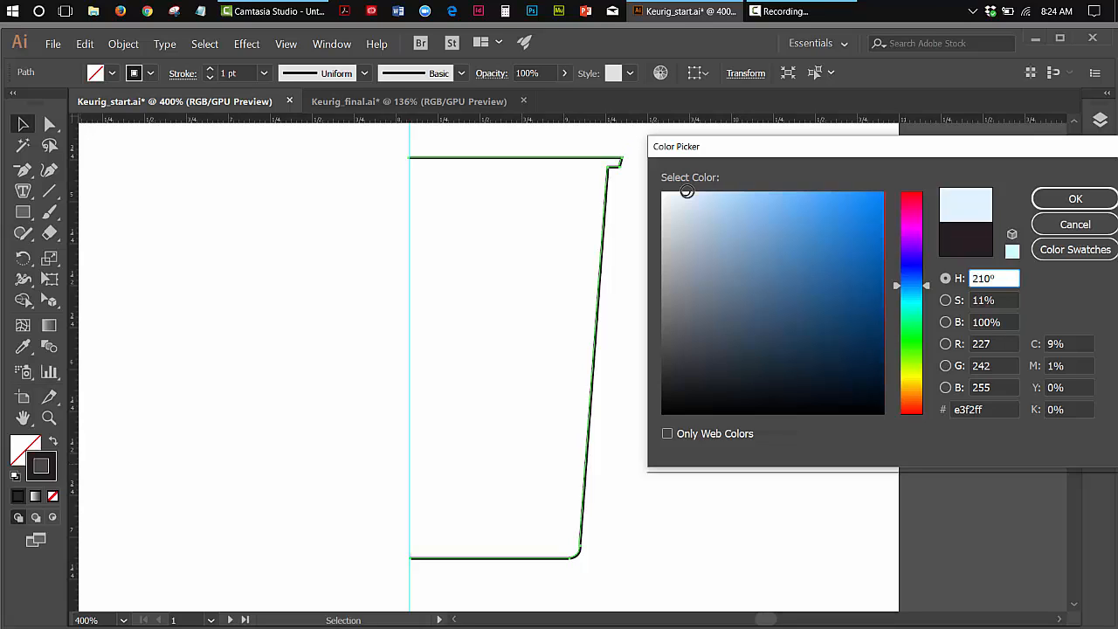
{"action": "left_click_drag", "start_coordinate": [687, 191], "coordinate": [679, 191]}
{"action": "left_click", "coordinate": [1074, 199]}
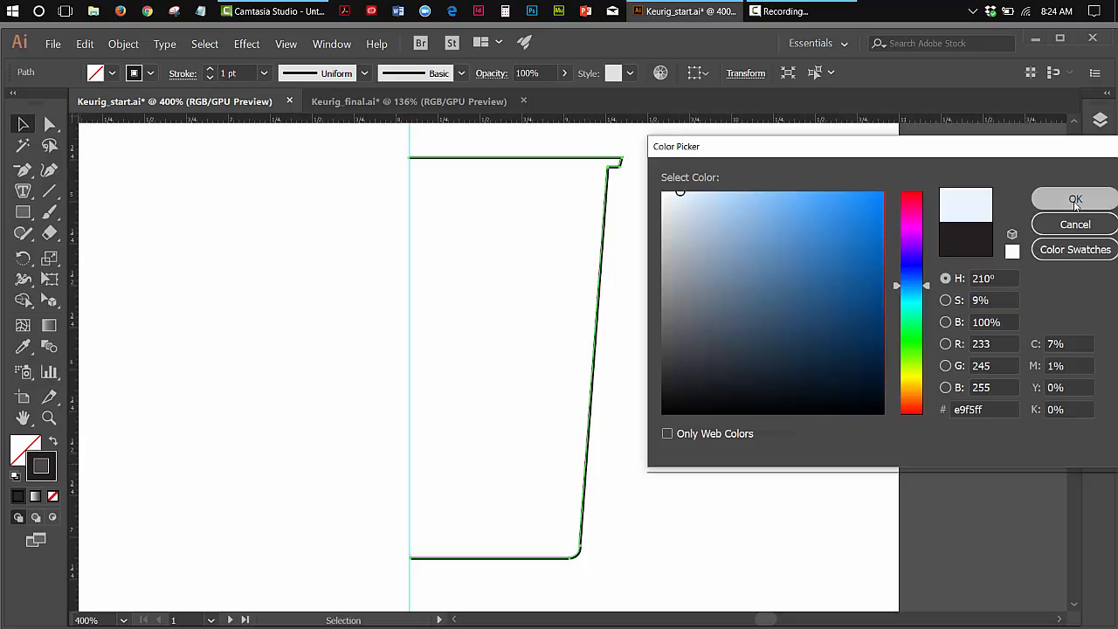
{"action": "left_click", "coordinate": [661, 219]}
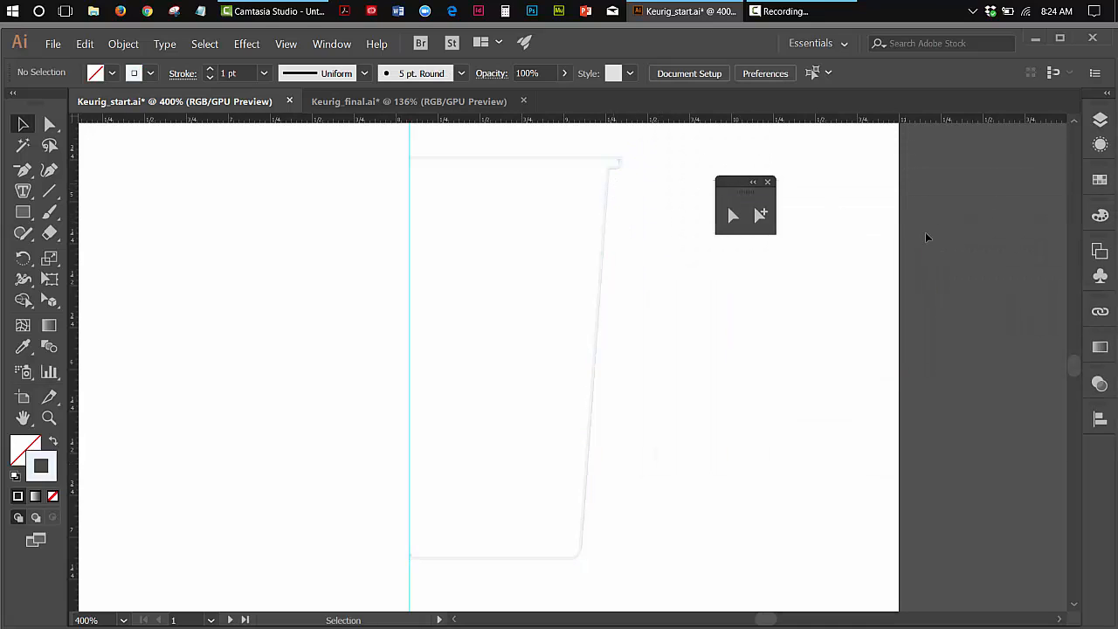
- Hide the back layer to check the recoloured profile on its own, and show the layer again
{"action": "left_click", "coordinate": [1101, 120]}
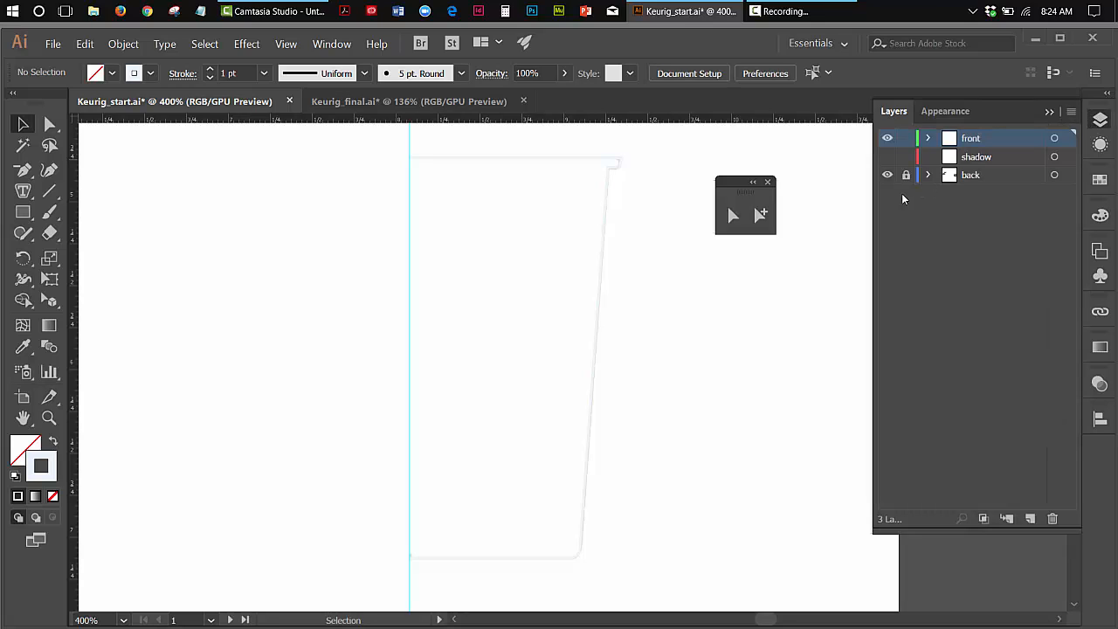
{"action": "left_click", "coordinate": [886, 177]}
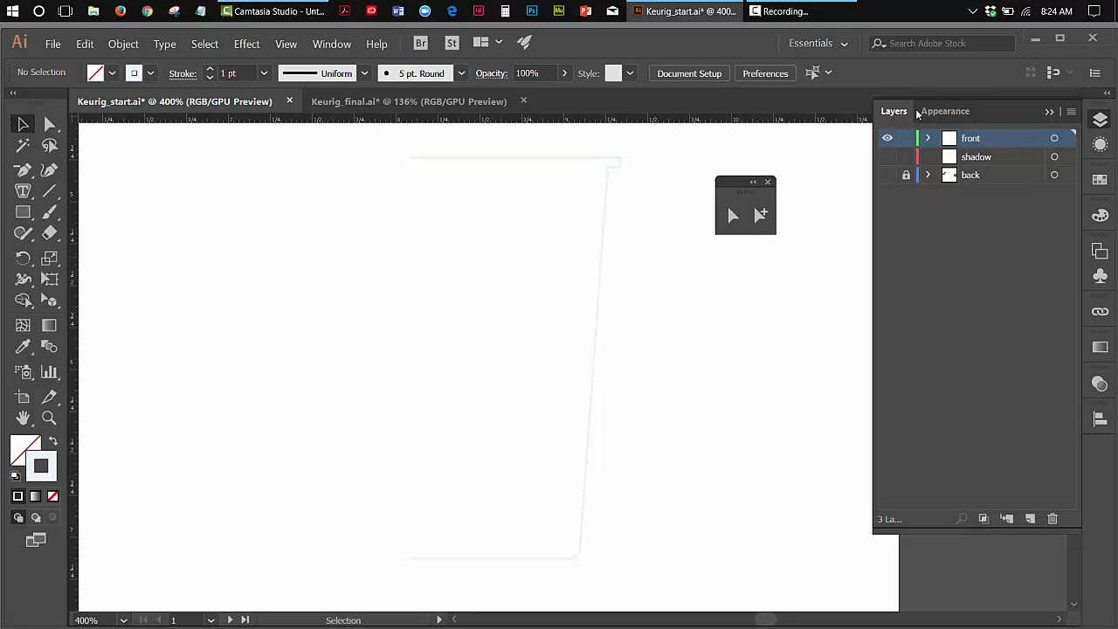
{"action": "left_click", "coordinate": [887, 175]}
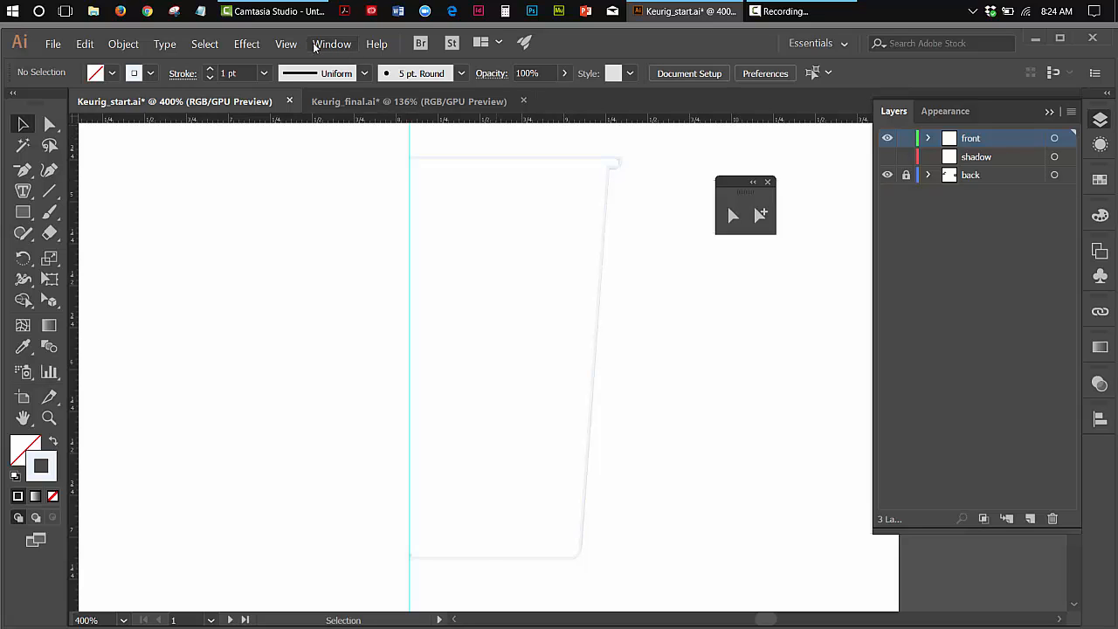
- Fit the artboard in the window and start a 3D Revolve effect on the half-profile with its live preview on
{"action": "left_click", "coordinate": [285, 44]}
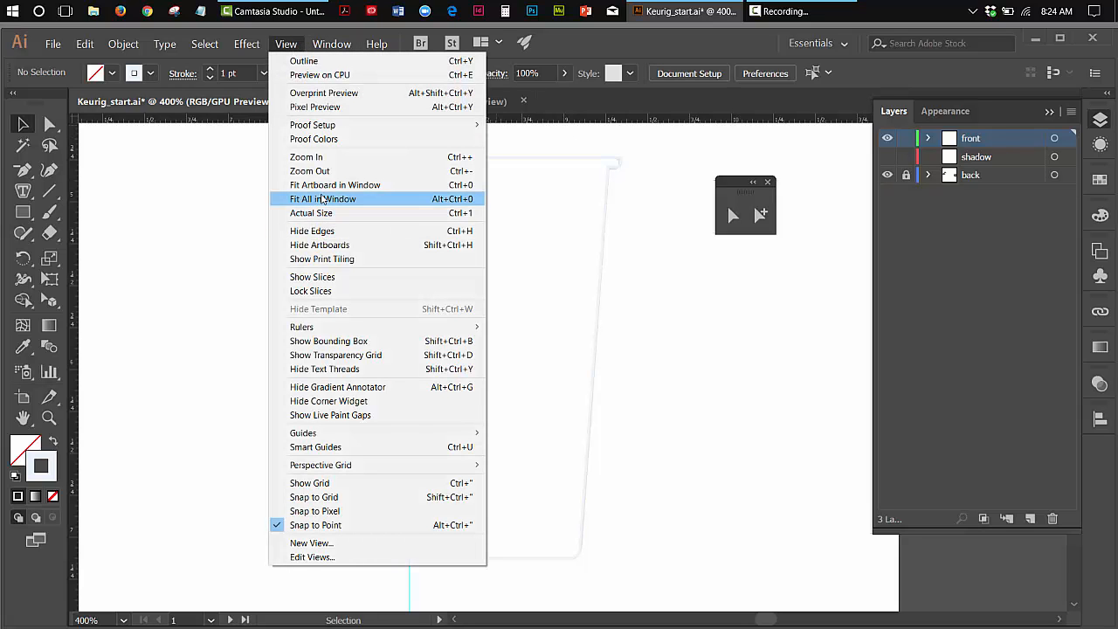
{"action": "left_click", "coordinate": [323, 185]}
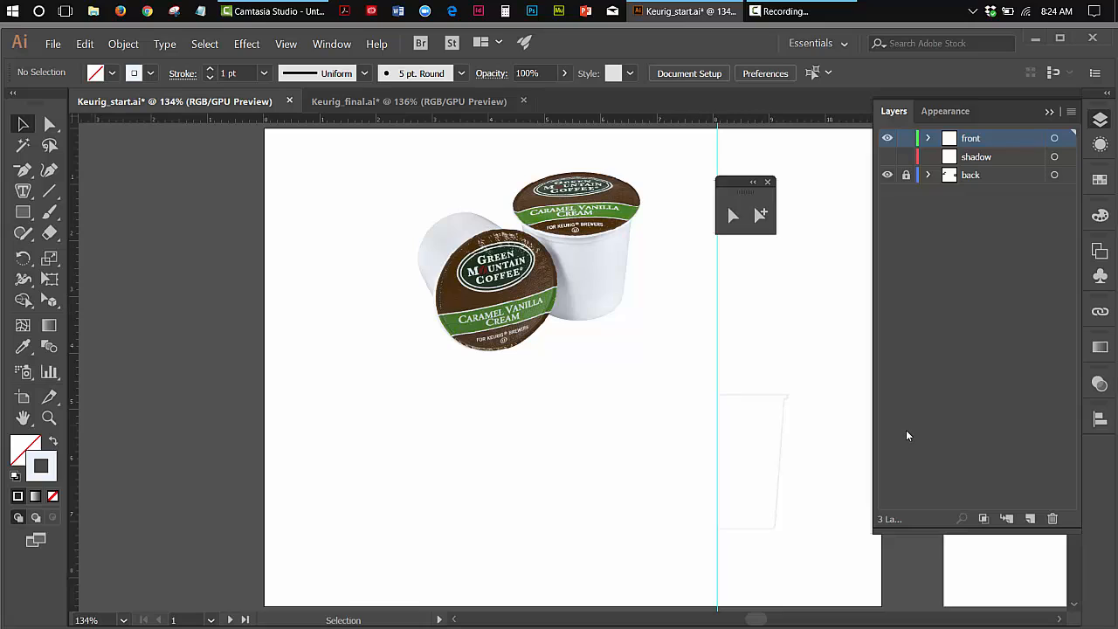
{"action": "left_click", "coordinate": [772, 400]}
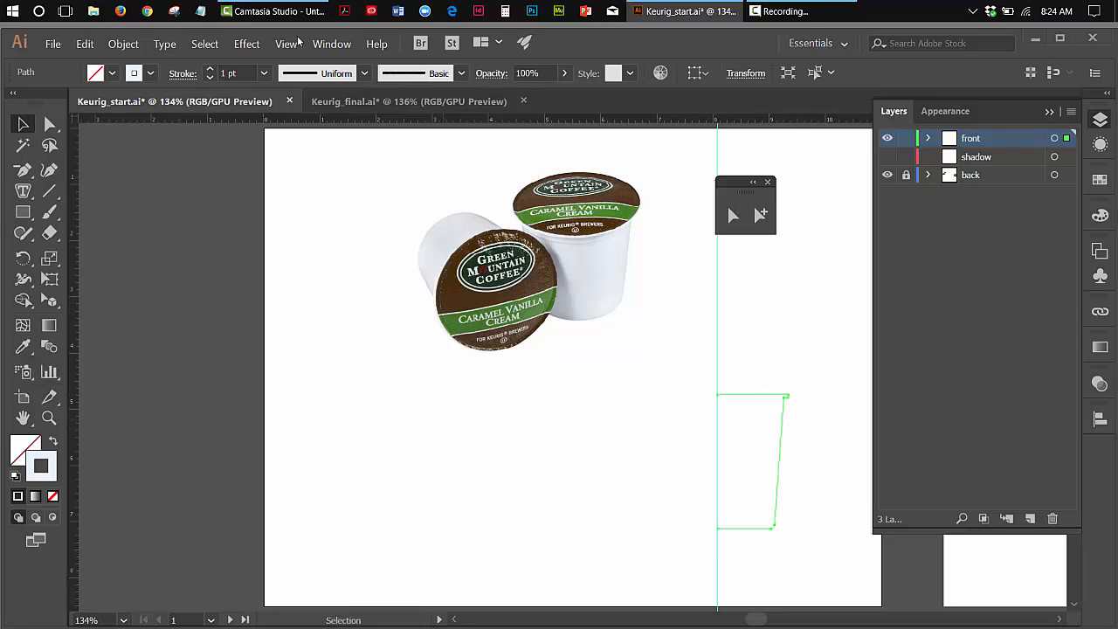
{"action": "left_click", "coordinate": [247, 44]}
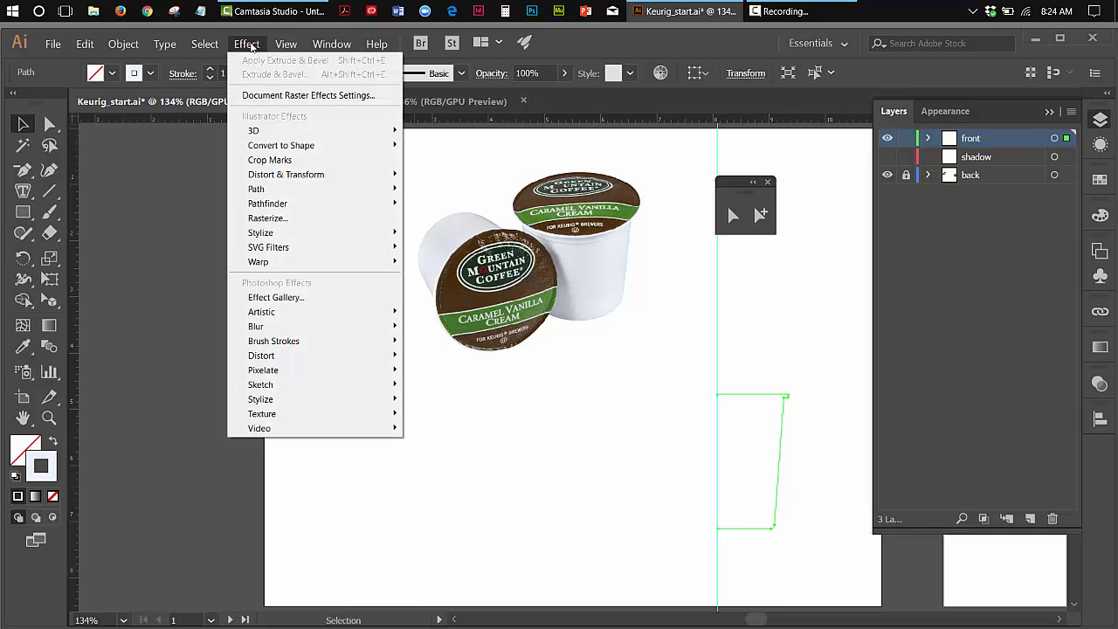
{"action": "mouse_move", "coordinate": [293, 133]}
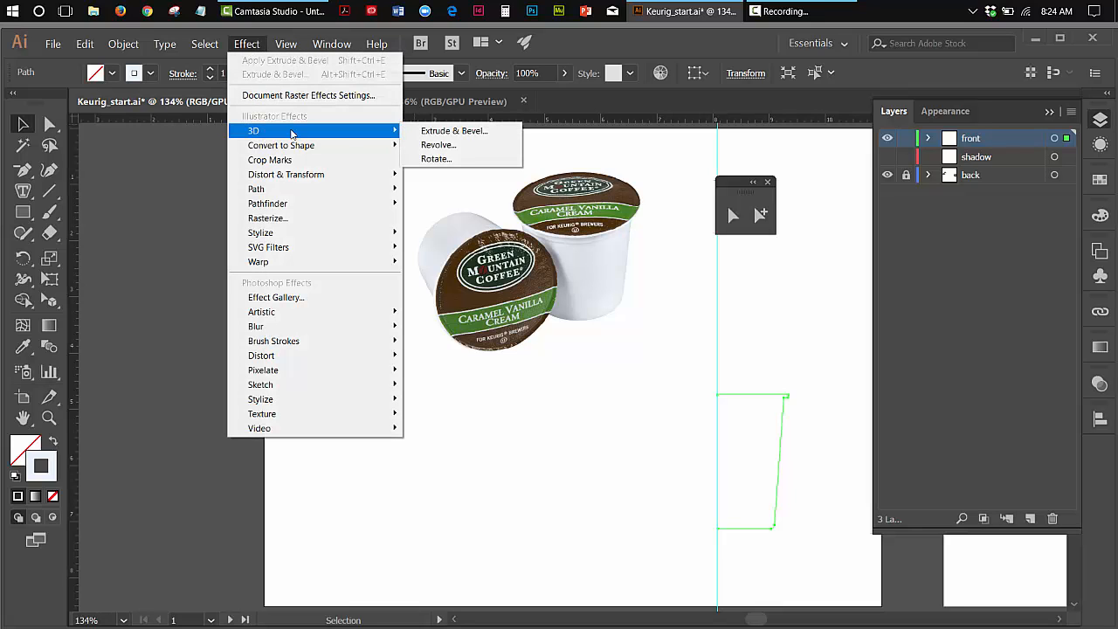
{"action": "left_click", "coordinate": [437, 145]}
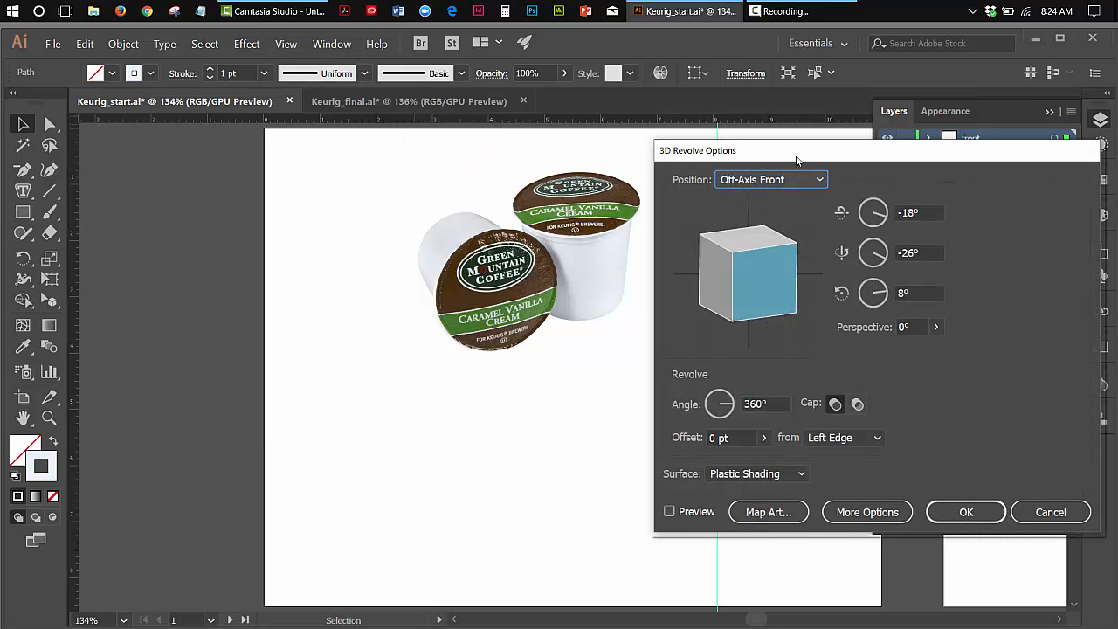
{"action": "left_click_drag", "start_coordinate": [796, 160], "coordinate": [236, 152]}
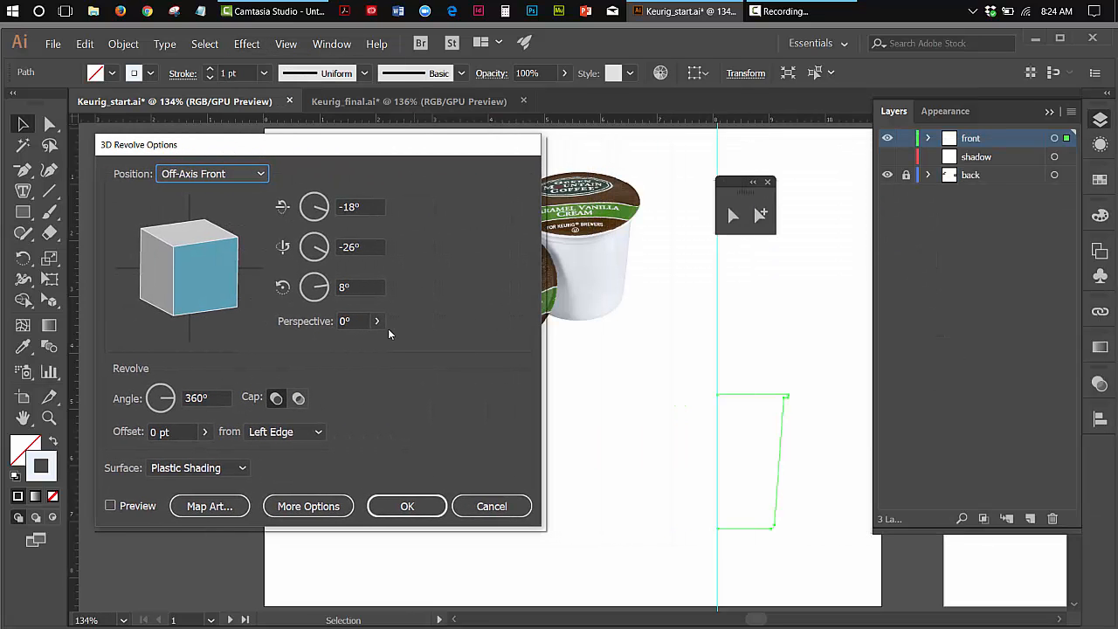
{"action": "left_click", "coordinate": [193, 175]}
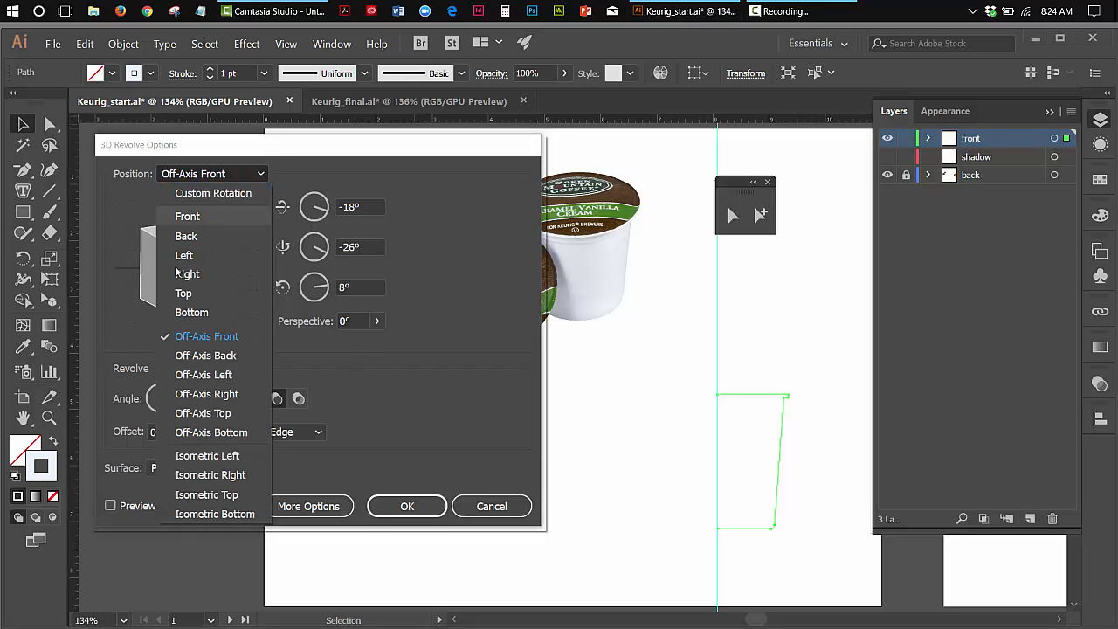
{"action": "left_click", "coordinate": [108, 272]}
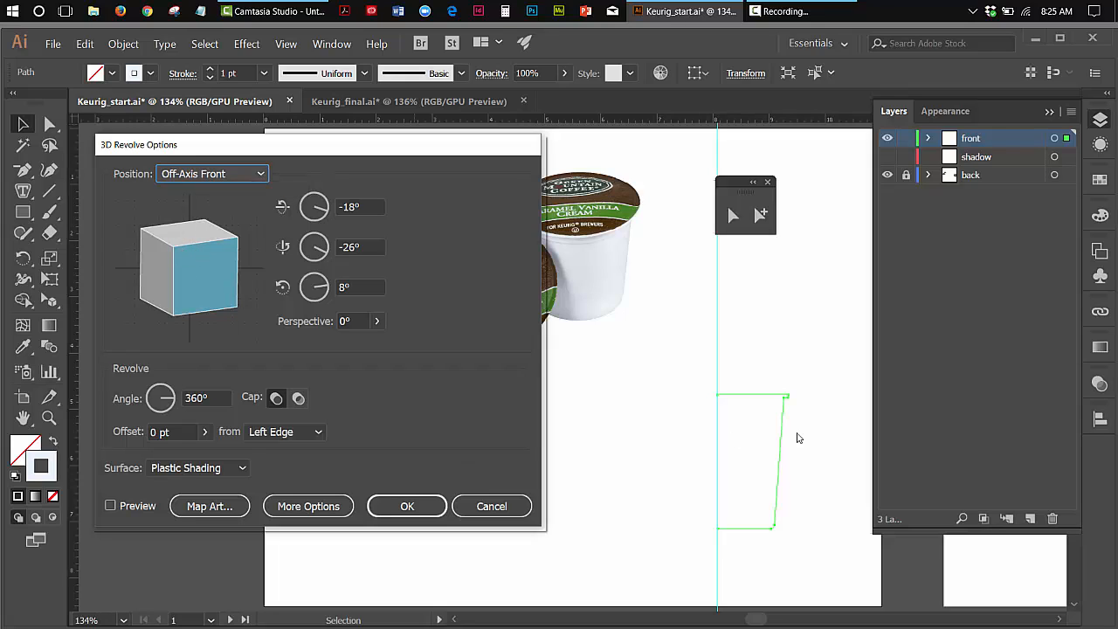
{"action": "left_click", "coordinate": [110, 506]}
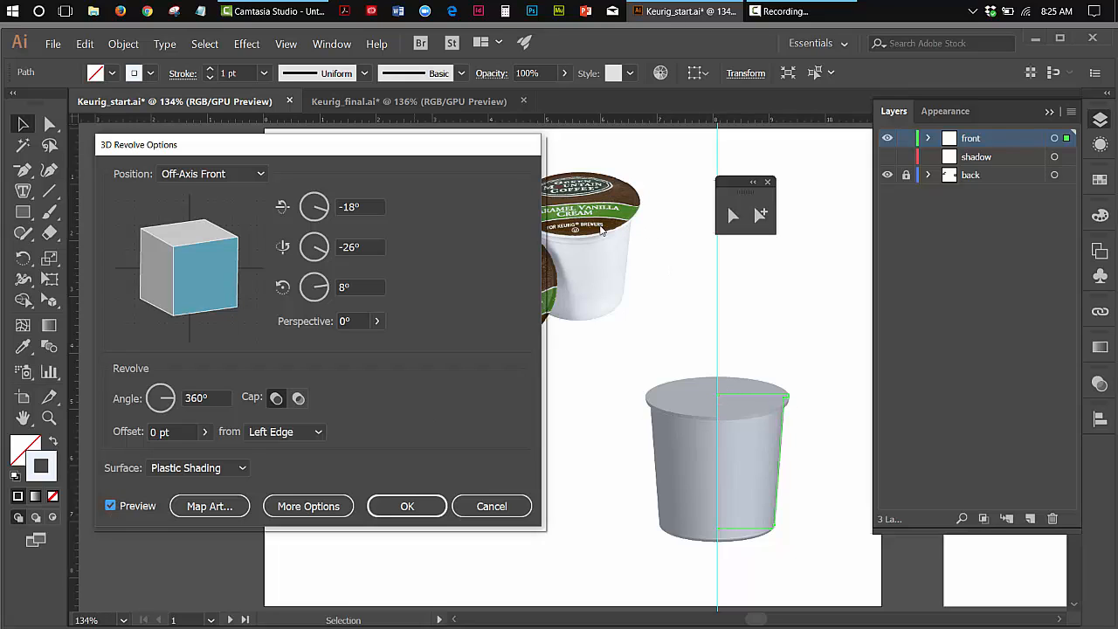
{"action": "left_click_drag", "start_coordinate": [502, 153], "coordinate": [445, 151]}
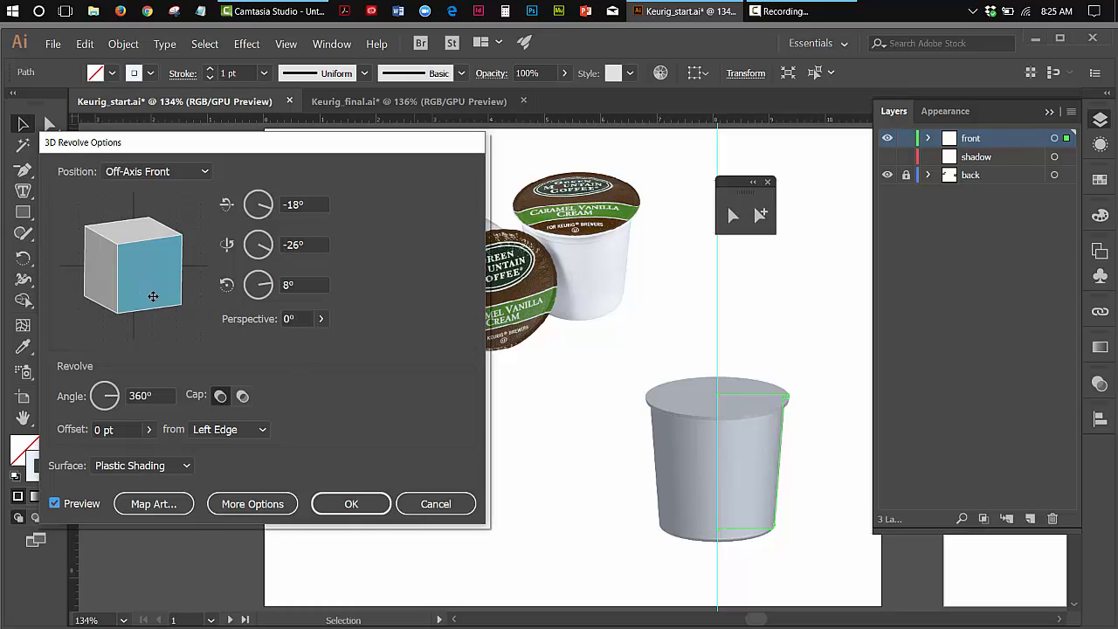
- Try a custom rotation of about -35°, -30° and 19° on the revolved cup, and restore the Off-Axis Front position
{"action": "left_click", "coordinate": [128, 273]}
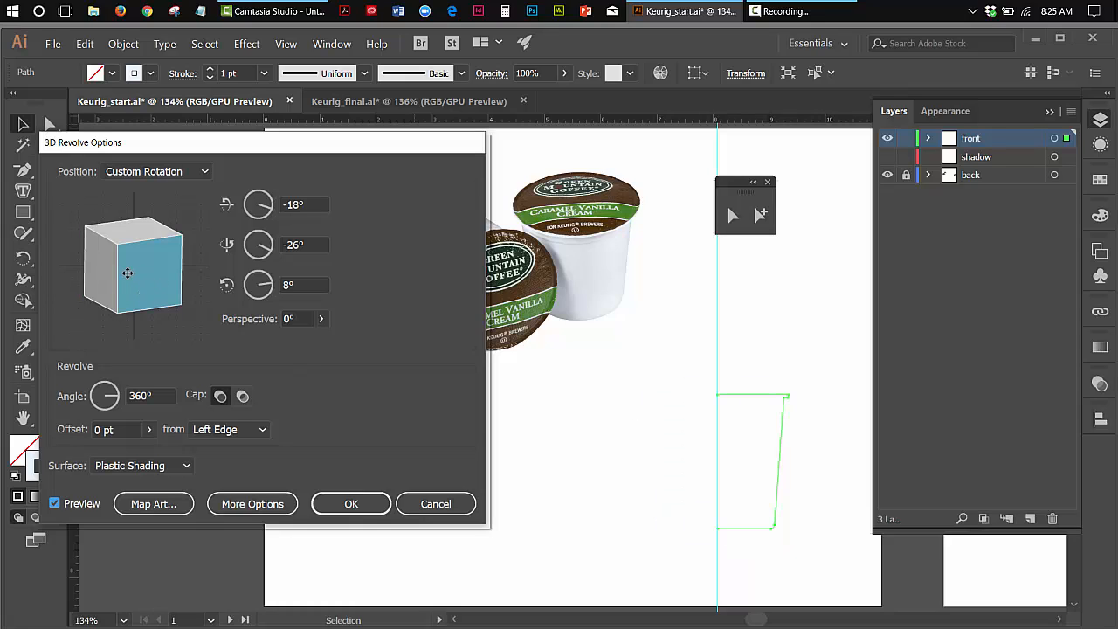
{"action": "left_click_drag", "start_coordinate": [128, 274], "coordinate": [151, 300]}
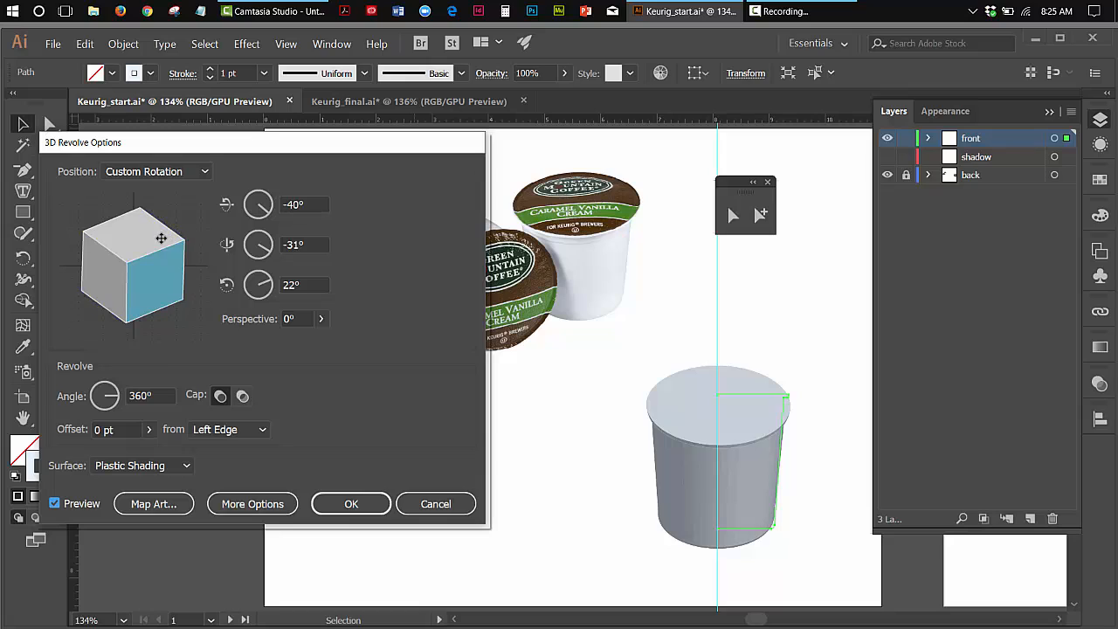
{"action": "left_click_drag", "start_coordinate": [160, 237], "coordinate": [134, 232]}
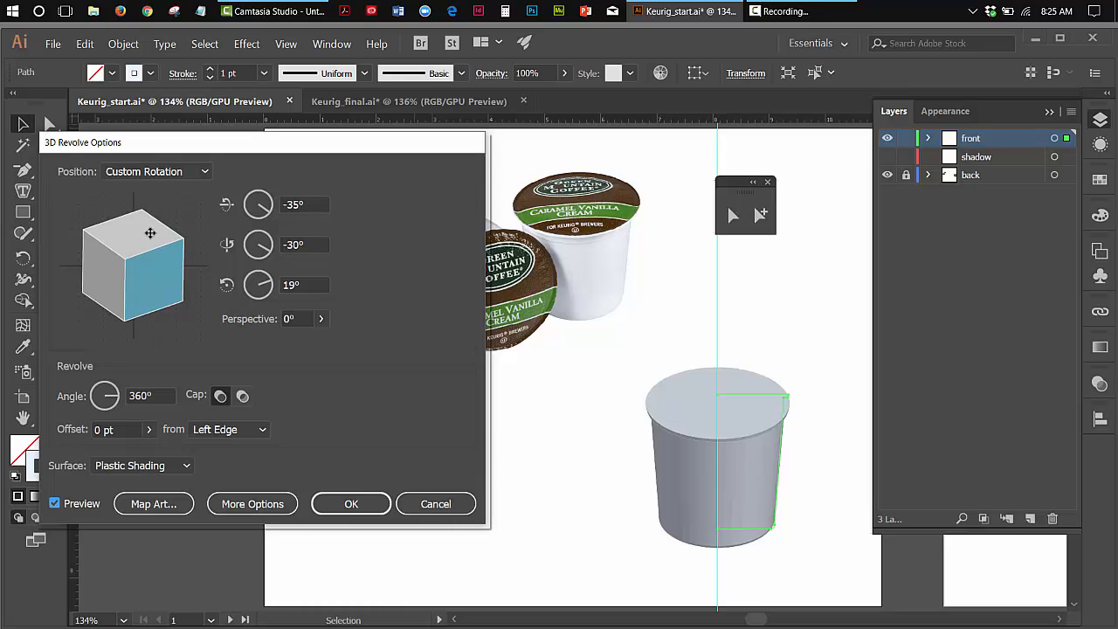
{"action": "left_click", "coordinate": [148, 174]}
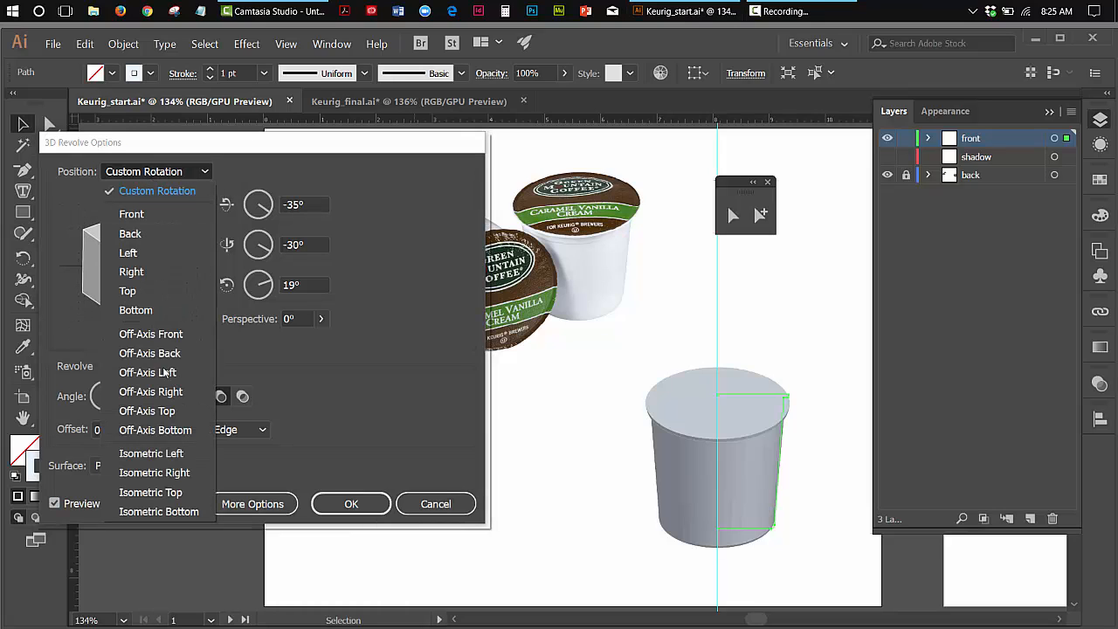
{"action": "left_click", "coordinate": [155, 333]}
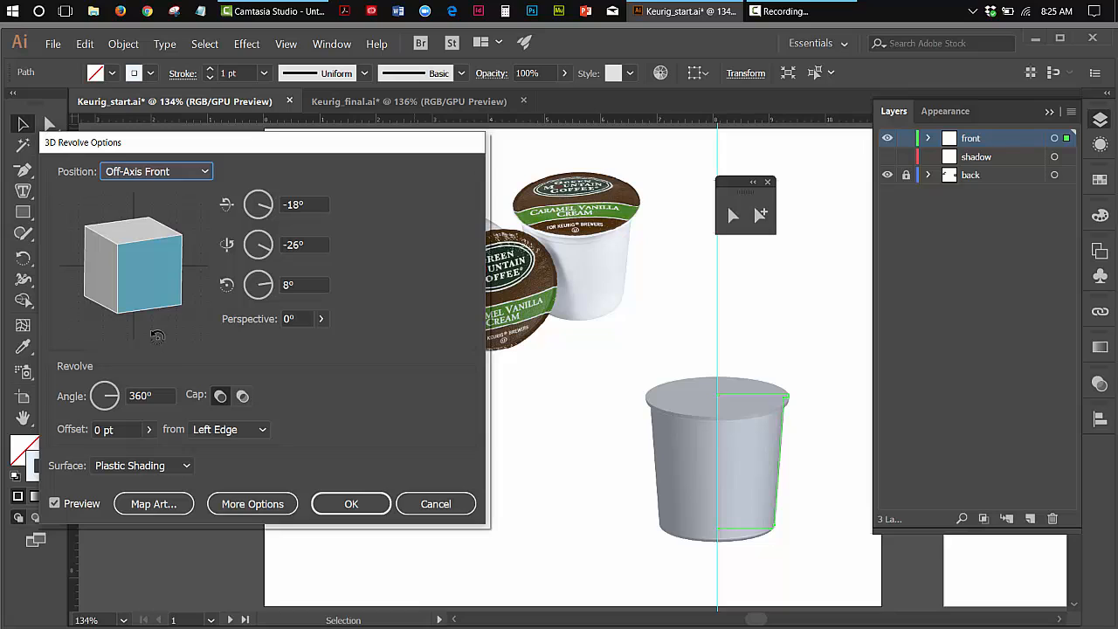
- Starting from the Isometric Left position, rotate the cup to about -35°, 38° and -24°, apply the revolve, and deselect
{"action": "left_click", "coordinate": [147, 172]}
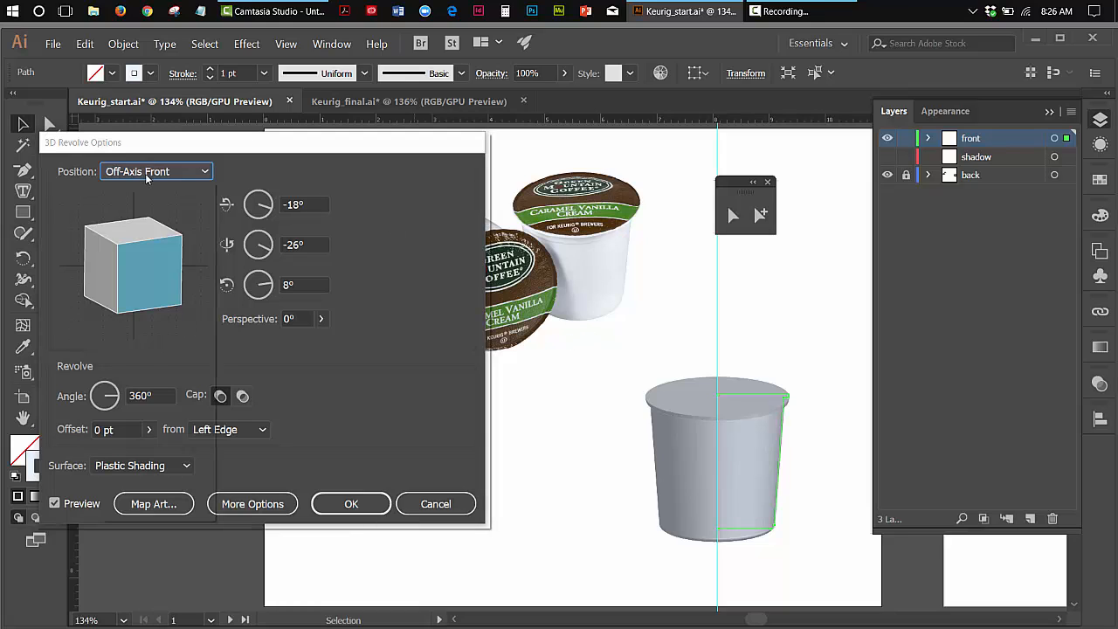
{"action": "left_click", "coordinate": [185, 453]}
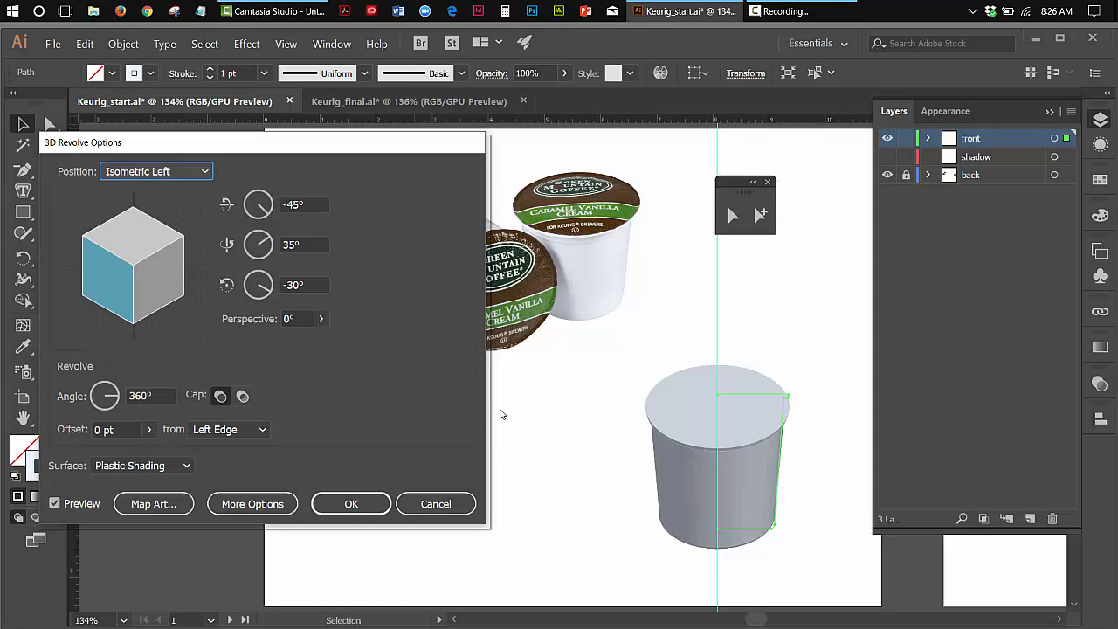
{"action": "left_click", "coordinate": [150, 278]}
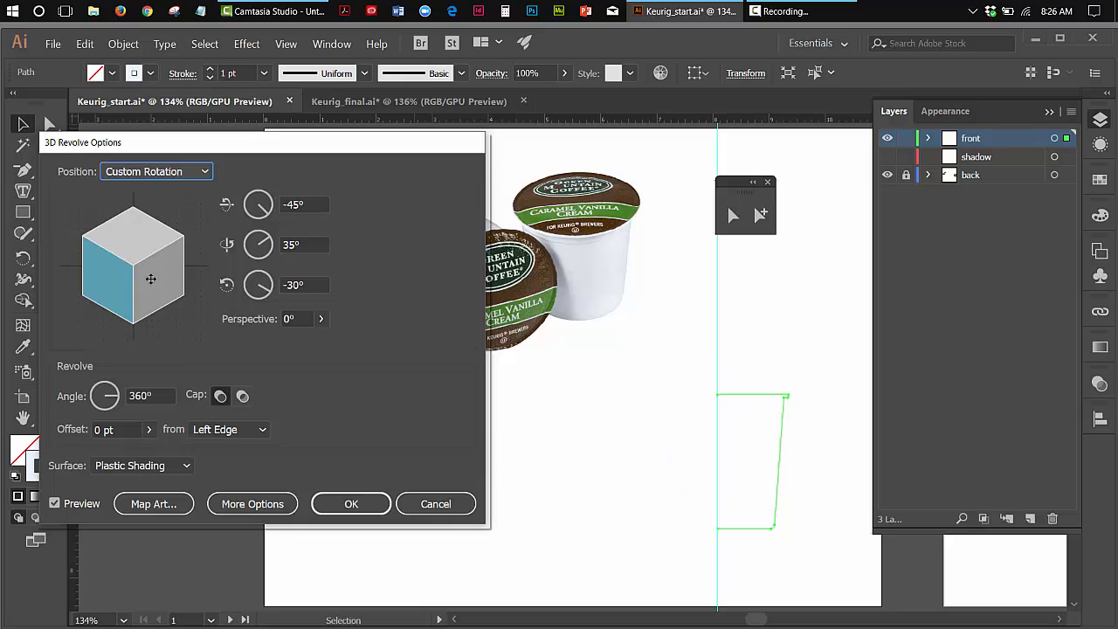
{"action": "left_click_drag", "start_coordinate": [150, 278], "coordinate": [146, 267]}
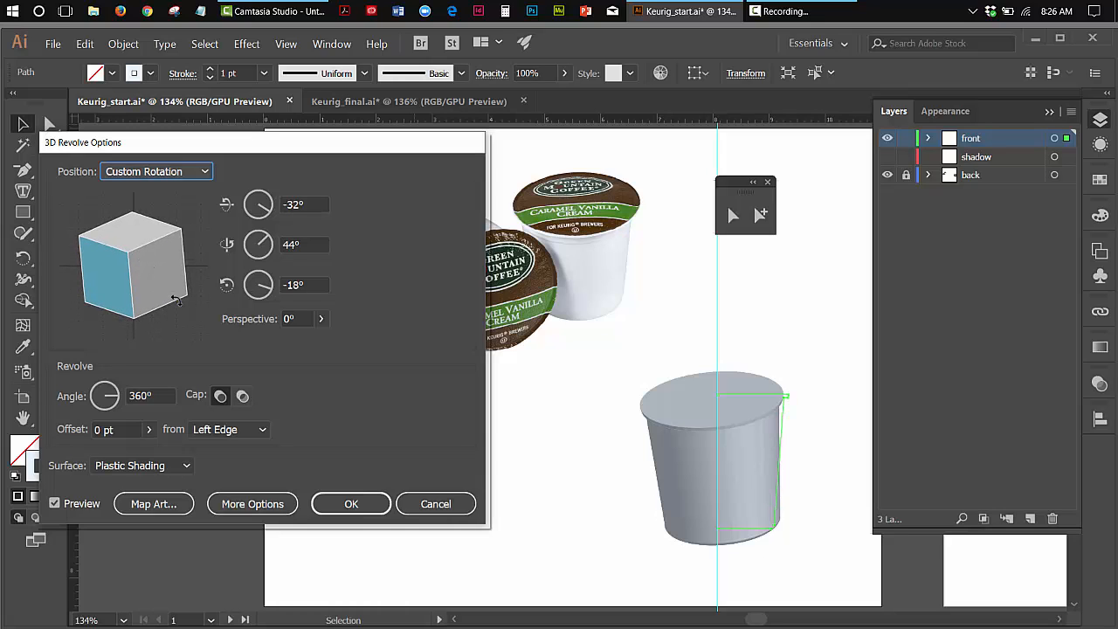
{"action": "left_click_drag", "start_coordinate": [179, 282], "coordinate": [173, 283]}
{"action": "left_click_drag", "start_coordinate": [95, 245], "coordinate": [98, 246]}
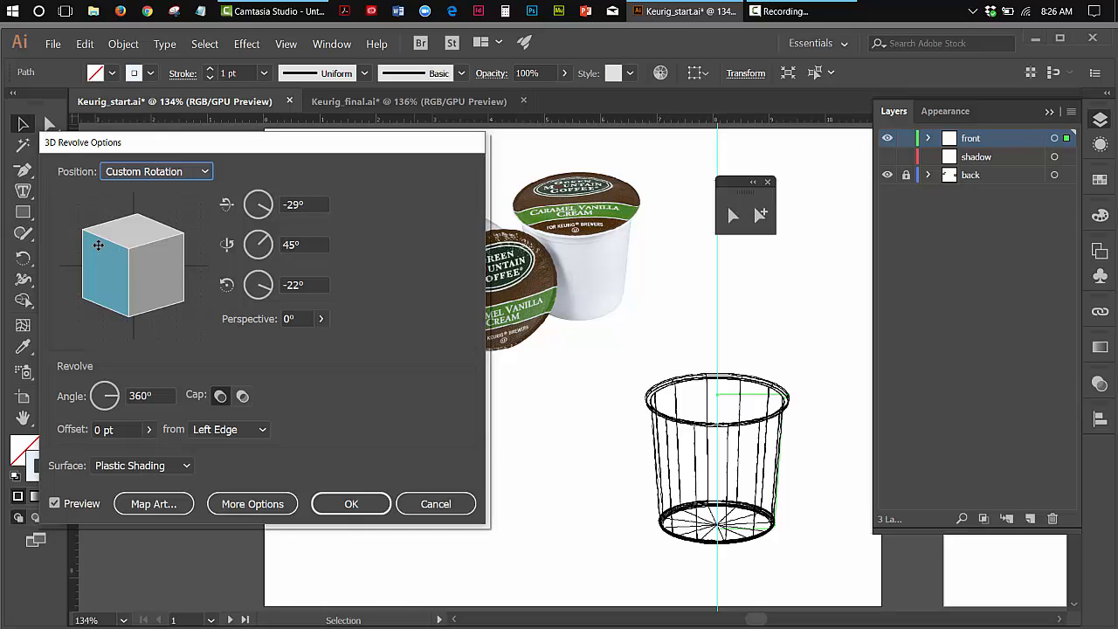
{"action": "mouse_move", "coordinate": [99, 245]}
{"action": "left_mouse_down"}
{"action": "mouse_move", "coordinate": [156, 270]}
{"action": "mouse_move", "coordinate": [144, 289]}
{"action": "mouse_move", "coordinate": [154, 275]}
{"action": "left_mouse_up"}
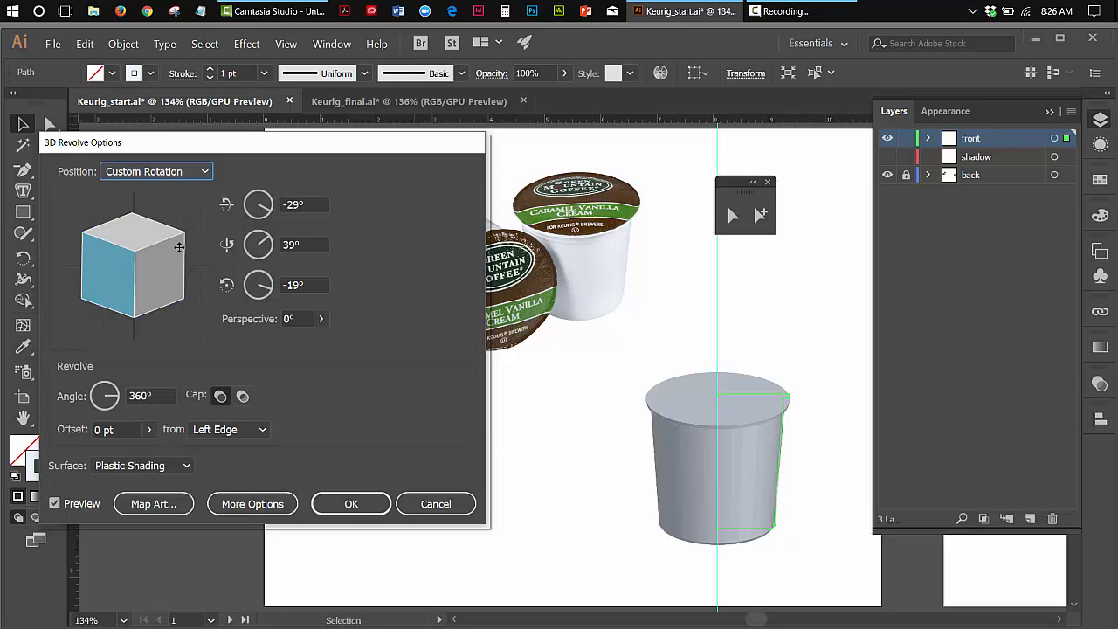
{"action": "left_click", "coordinate": [178, 247]}
{"action": "left_click_drag", "start_coordinate": [178, 247], "coordinate": [167, 275]}
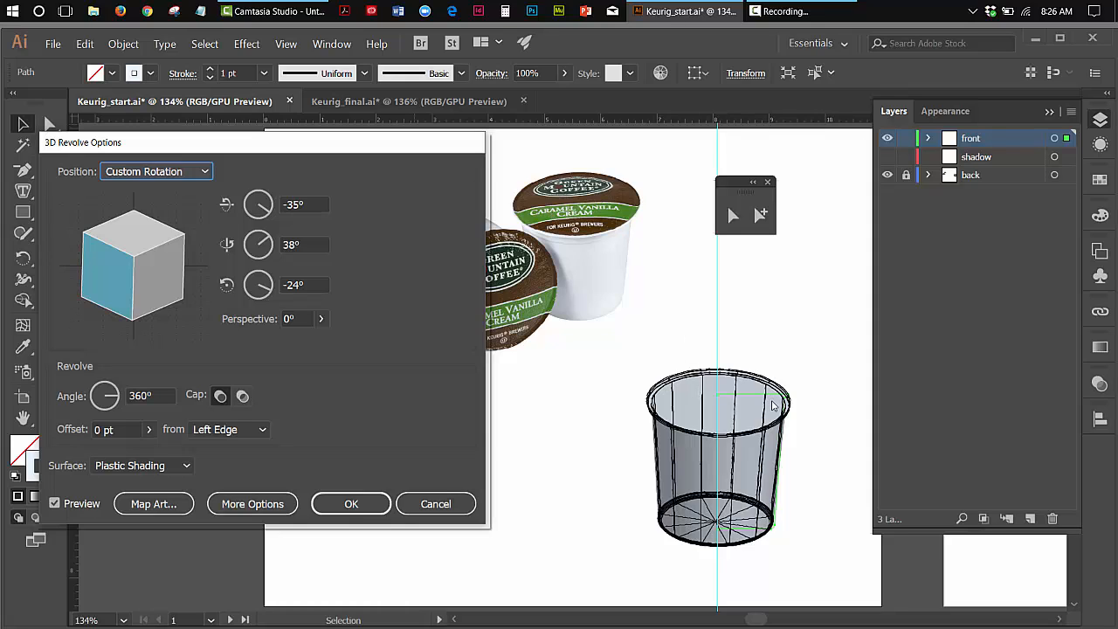
{"action": "left_click", "coordinate": [352, 503]}
{"action": "left_click", "coordinate": [850, 295]}
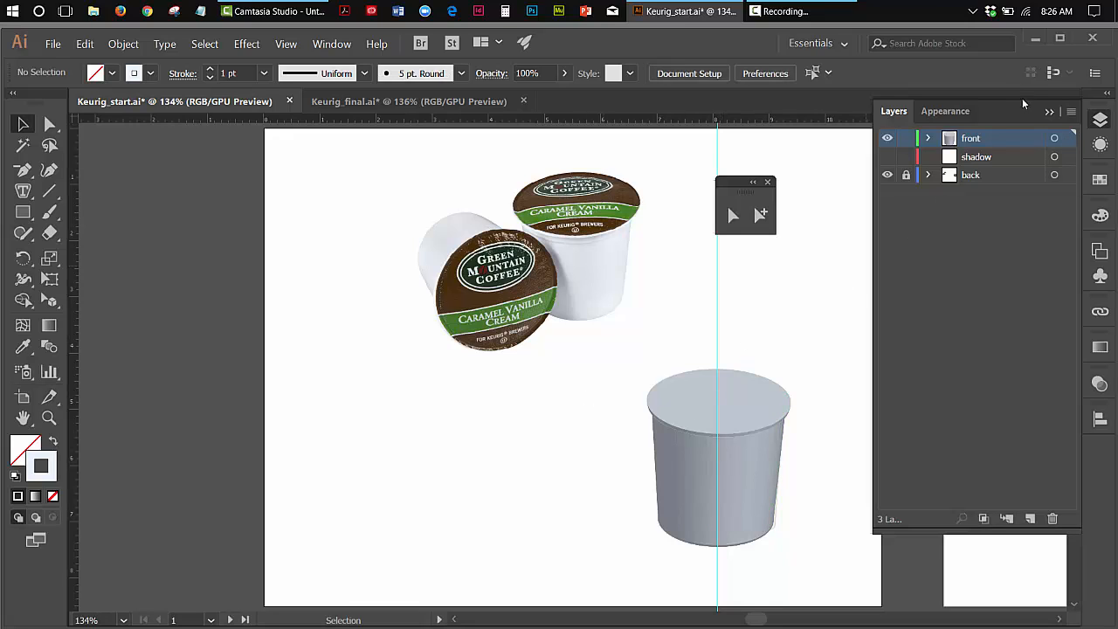
- Unlock the back layer and select the round Keurig logo symbol on the second artboard
{"action": "left_click", "coordinate": [1049, 111]}
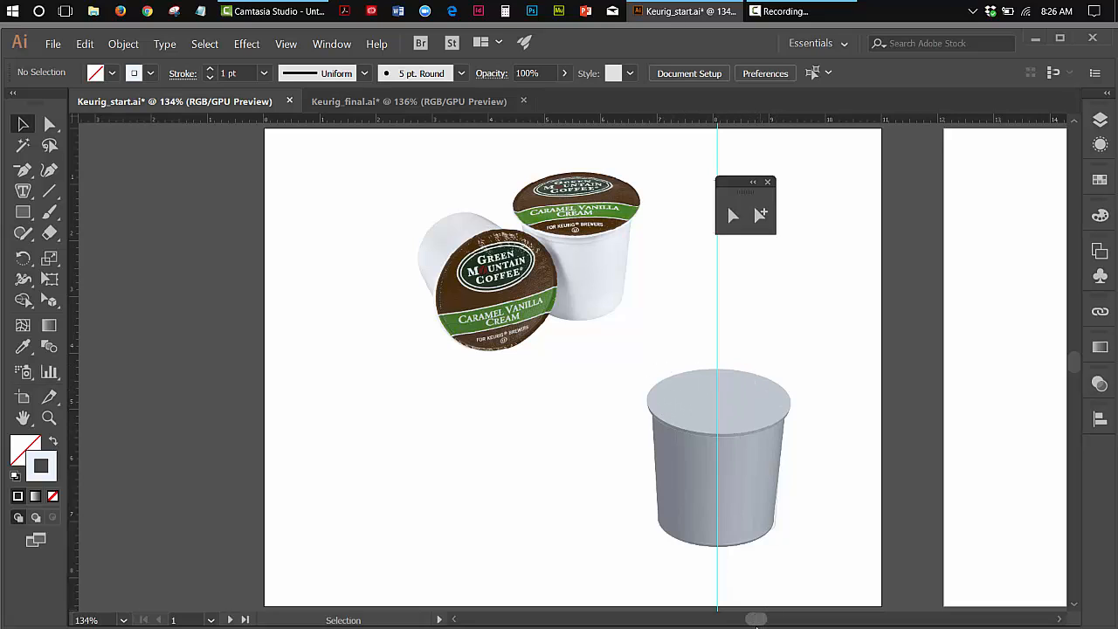
{"action": "left_click_drag", "start_coordinate": [756, 620], "coordinate": [775, 620]}
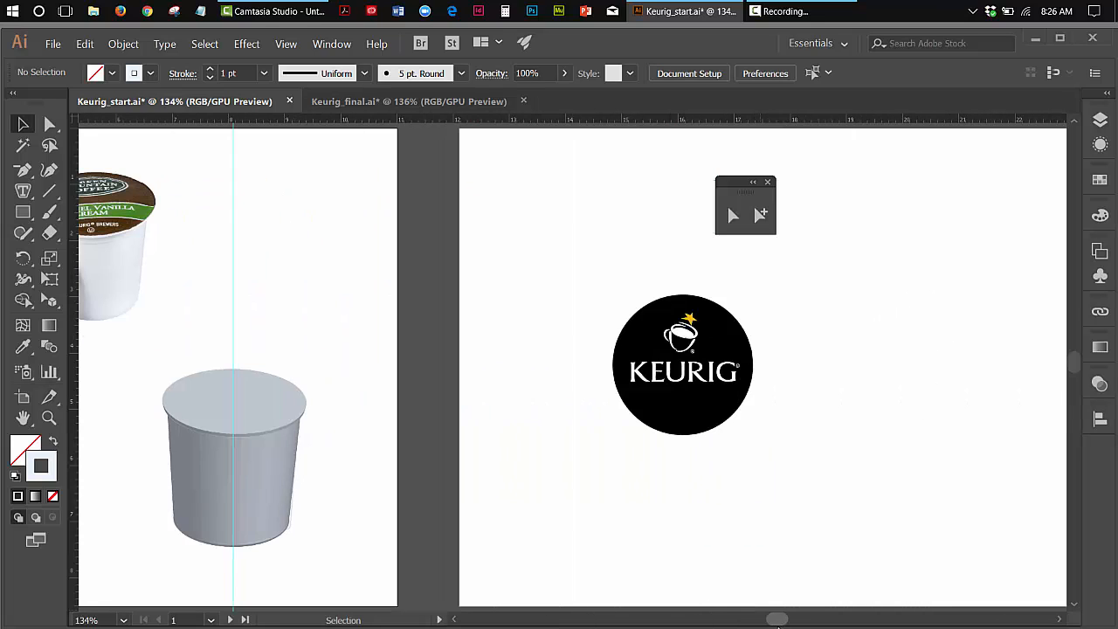
{"action": "left_click", "coordinate": [697, 428]}
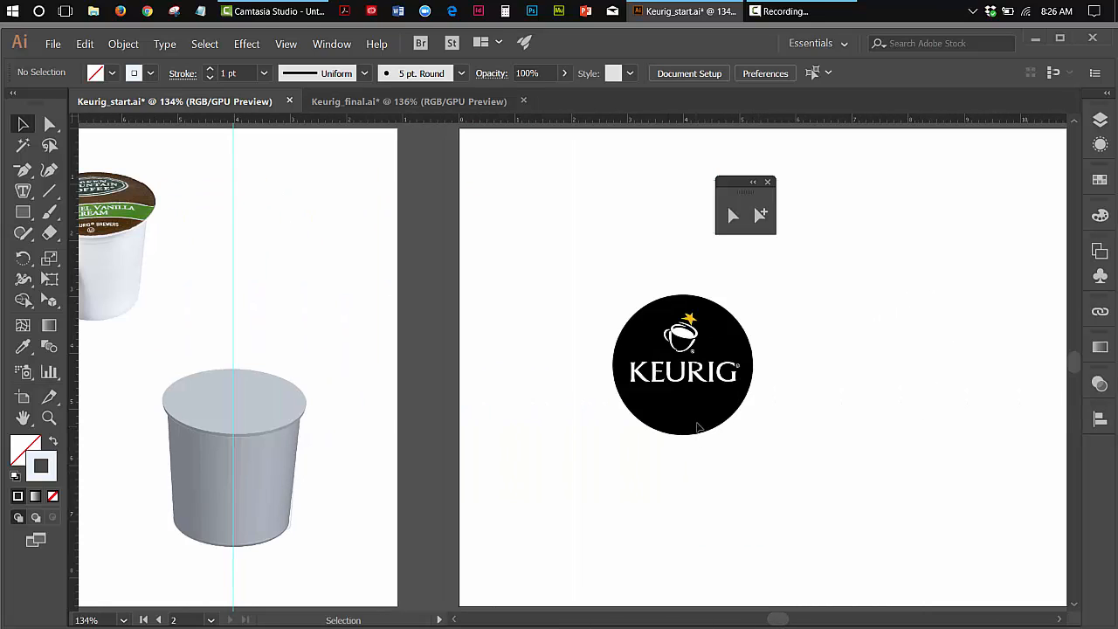
{"action": "left_click", "coordinate": [1099, 120]}
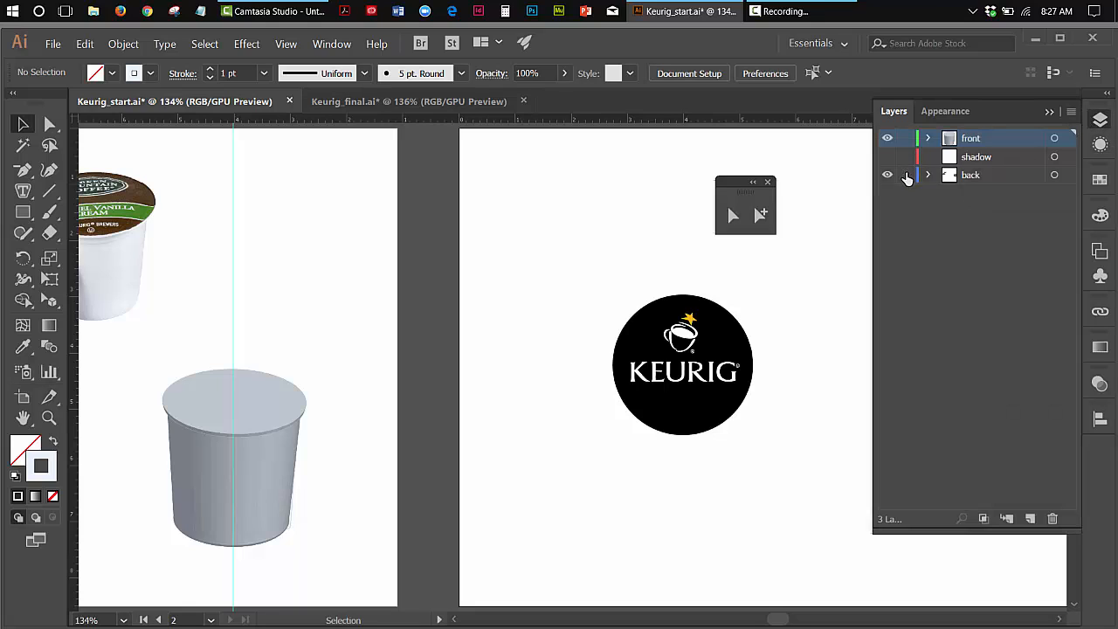
{"action": "left_click", "coordinate": [655, 347]}
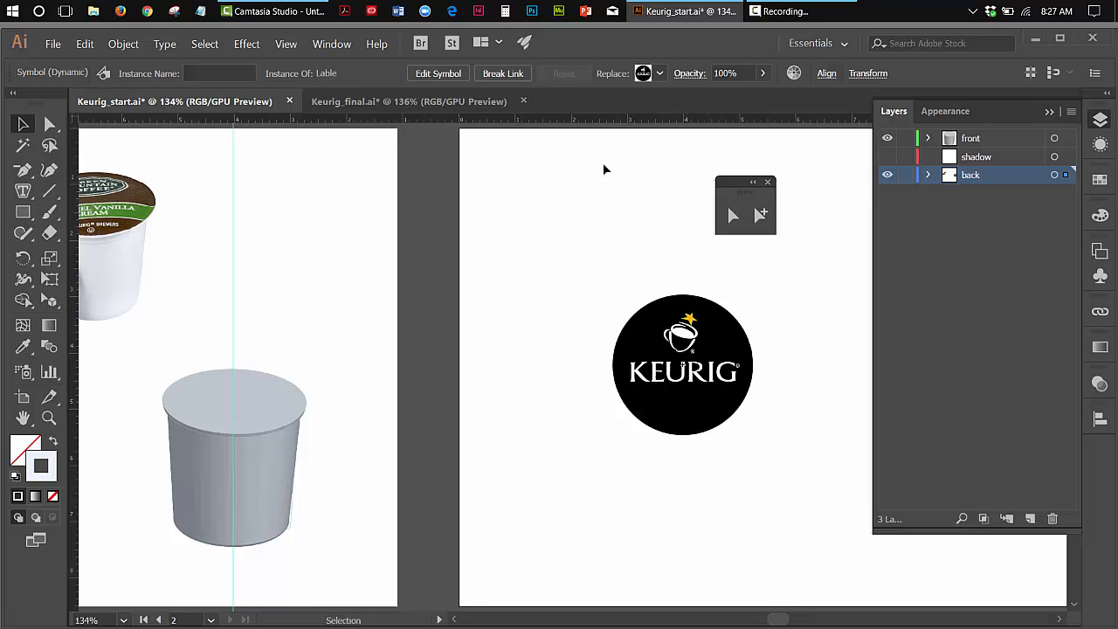
{"action": "left_click", "coordinate": [288, 44]}
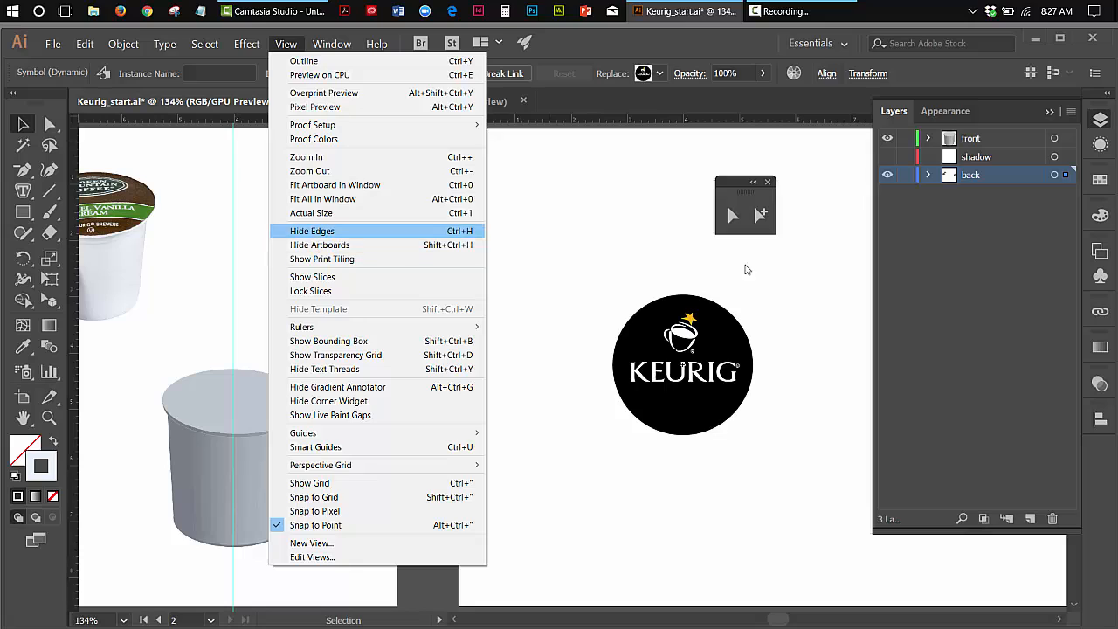
{"action": "left_click", "coordinate": [833, 277]}
{"action": "left_click", "coordinate": [723, 353]}
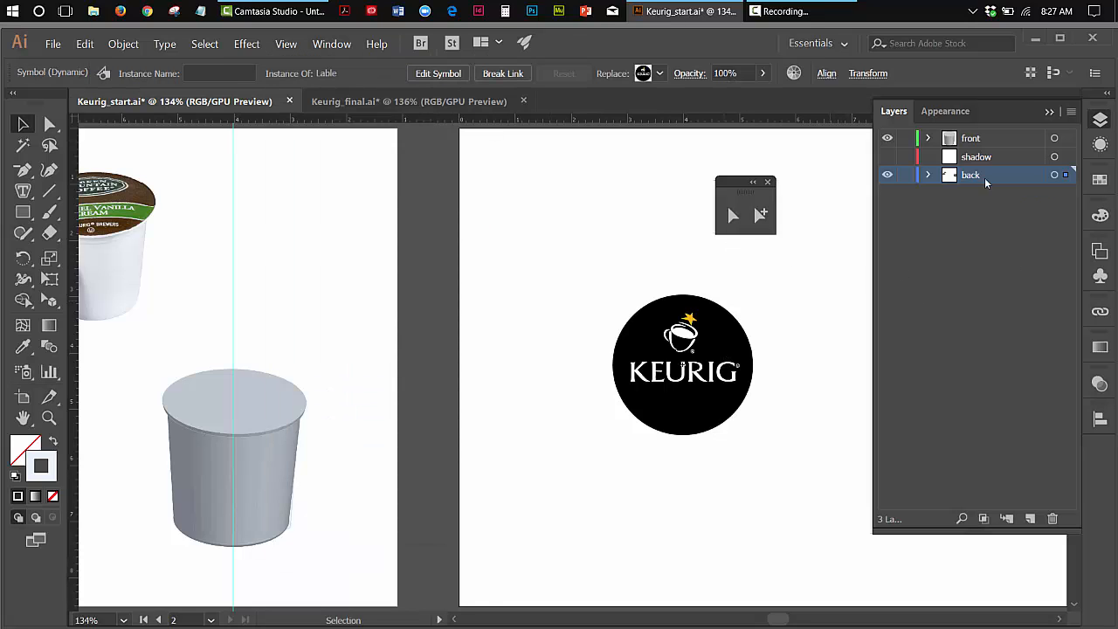
- Show the document's symbols and open the Keurig label symbol for editing, isolating its black circular compound path
{"action": "left_click", "coordinate": [929, 174]}
{"action": "left_click", "coordinate": [1051, 112]}
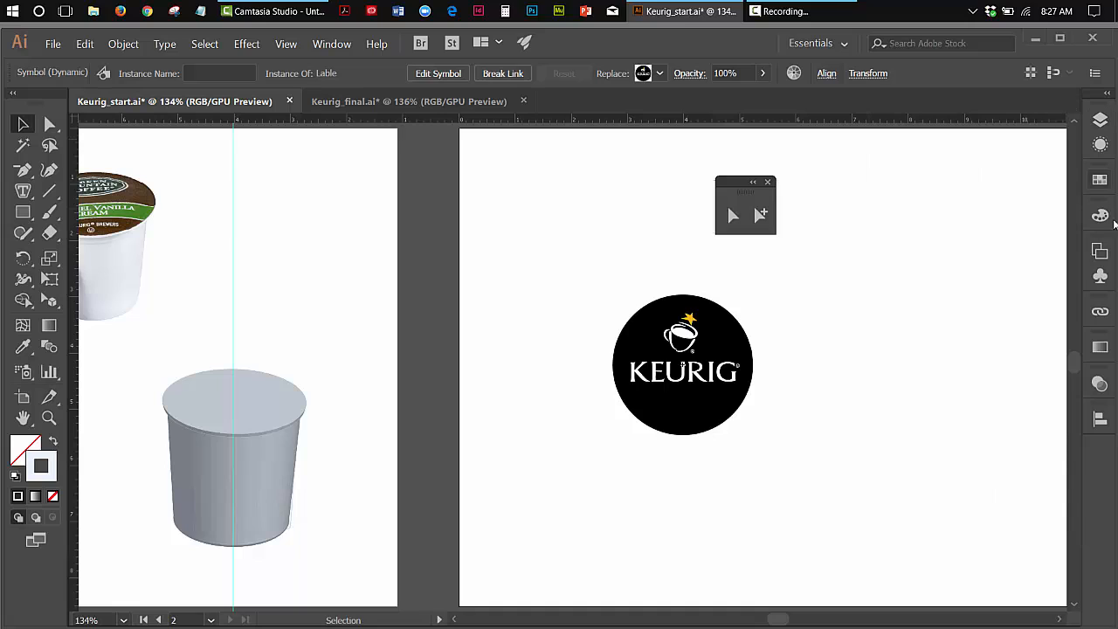
{"action": "left_click", "coordinate": [1100, 275]}
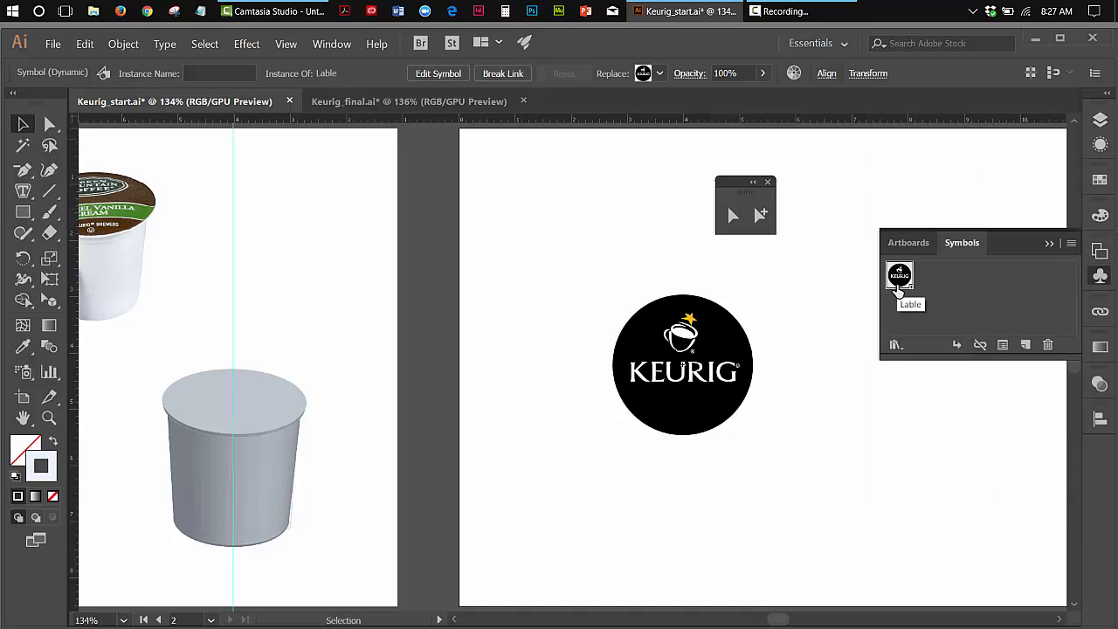
{"action": "double_click", "coordinate": [629, 363]}
{"action": "left_click", "coordinate": [627, 361]}
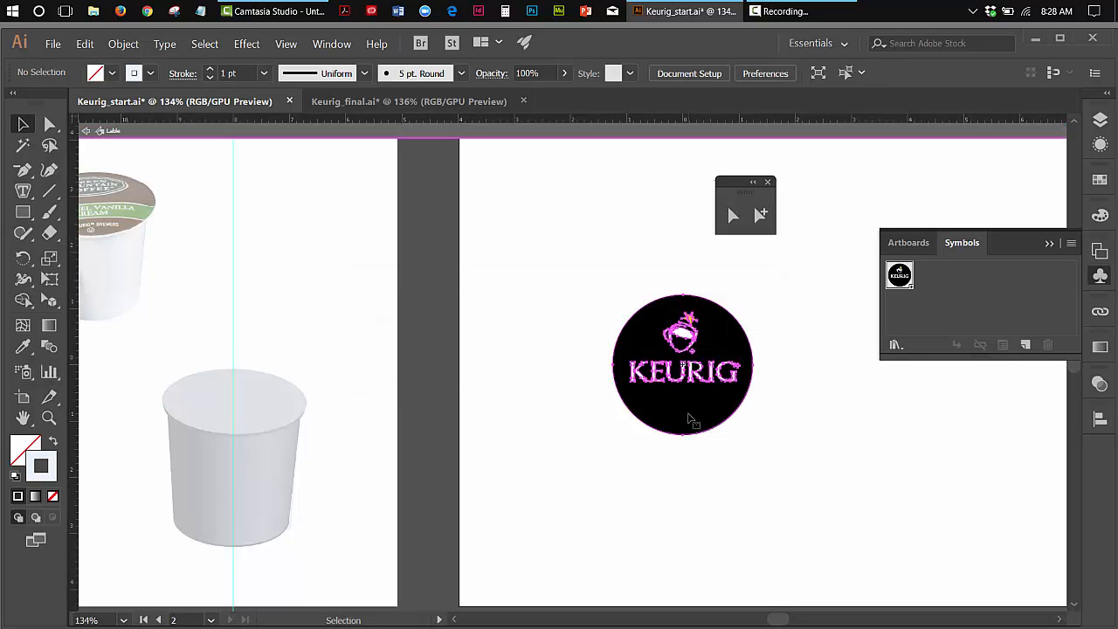
{"action": "left_click", "coordinate": [691, 420]}
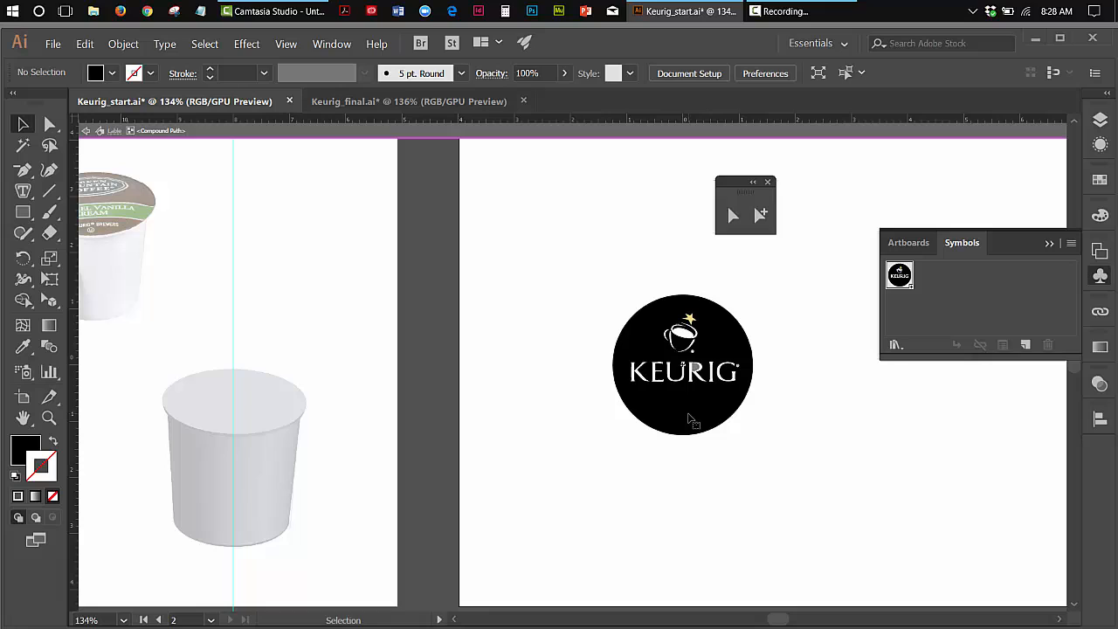
- Check the star artwork inside the label symbol, leave symbol isolation, and collapse the symbols list
{"action": "left_click", "coordinate": [827, 326]}
{"action": "left_click", "coordinate": [690, 320]}
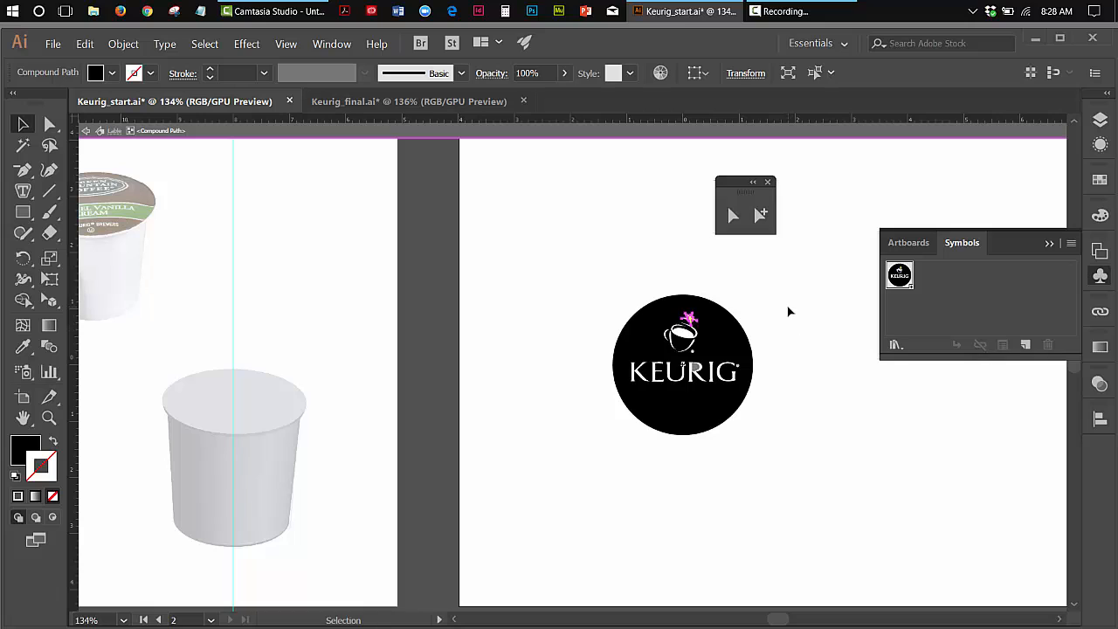
{"action": "left_click", "coordinate": [787, 310]}
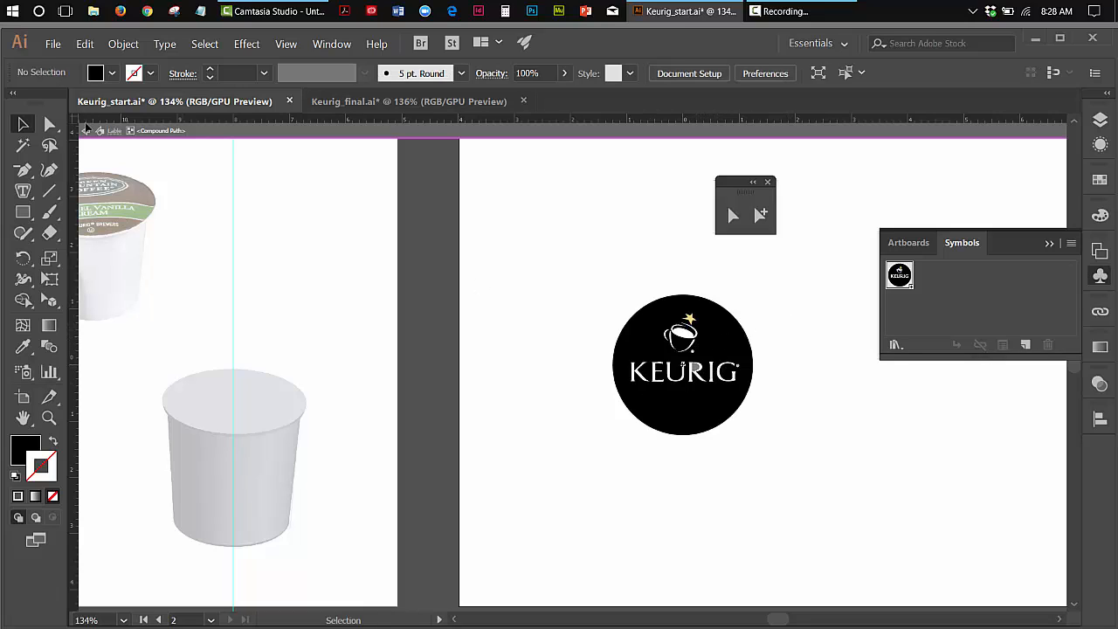
{"action": "left_click", "coordinate": [86, 130]}
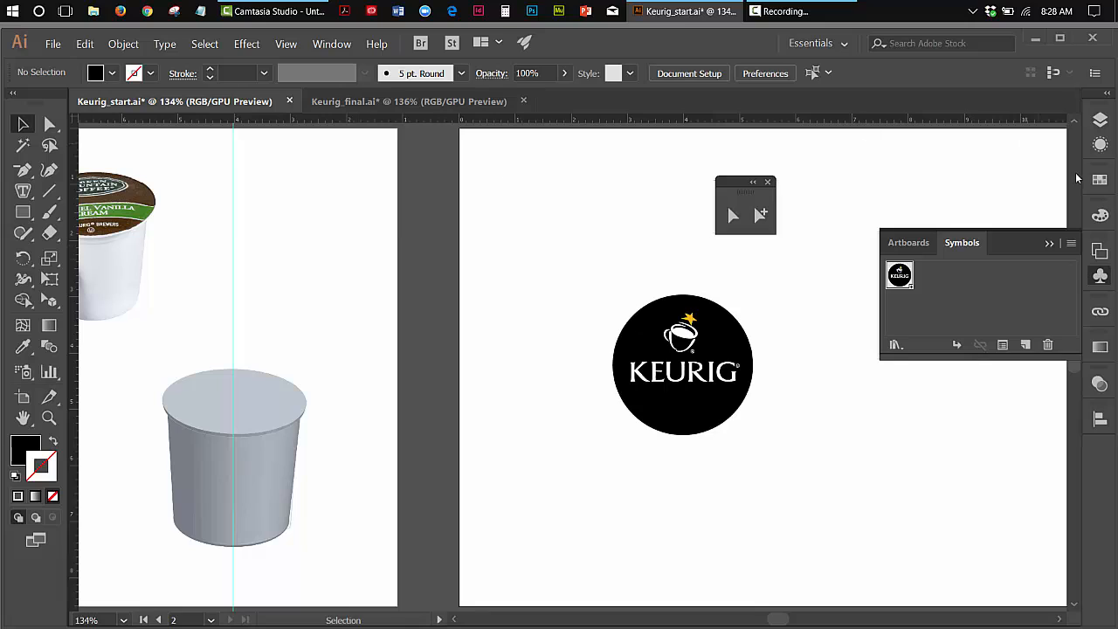
{"action": "left_click", "coordinate": [1048, 244]}
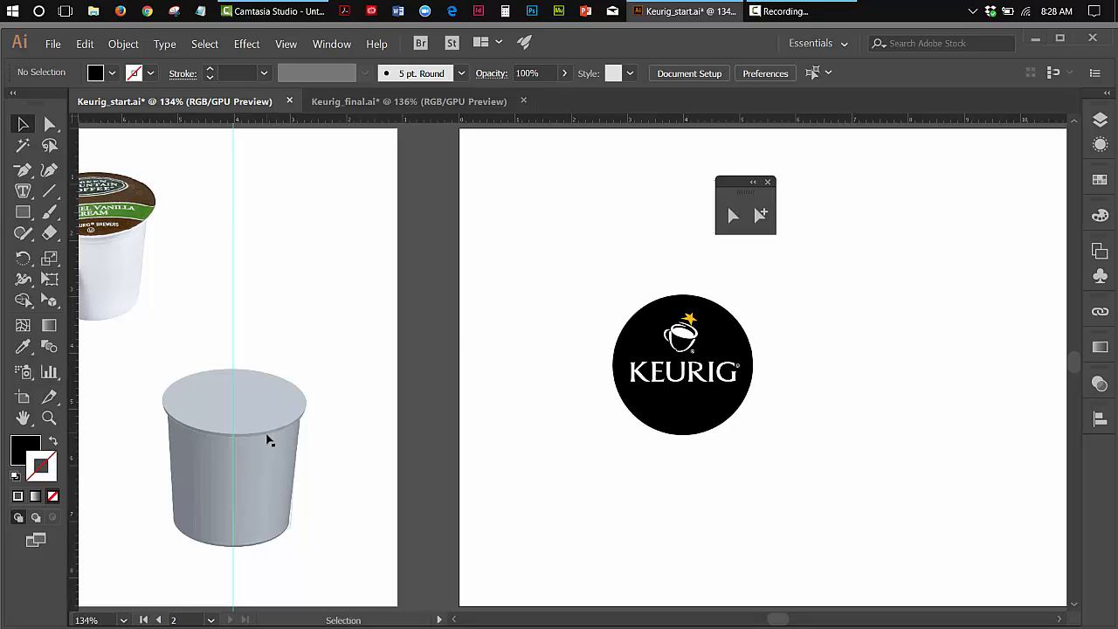
{"action": "left_click", "coordinate": [301, 424]}
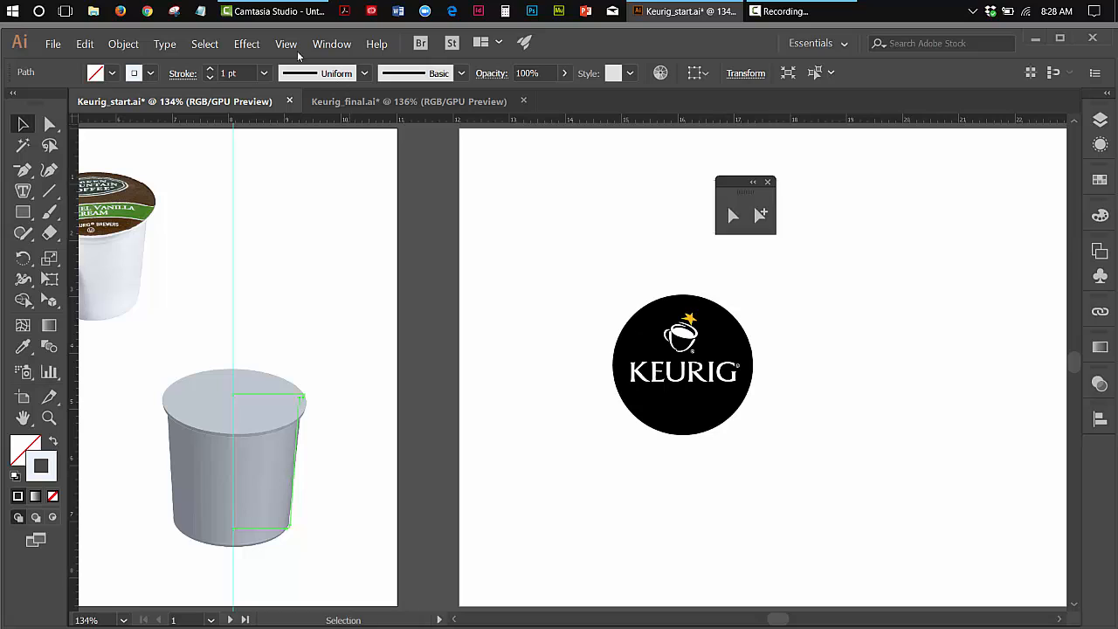
{"action": "left_click", "coordinate": [247, 46]}
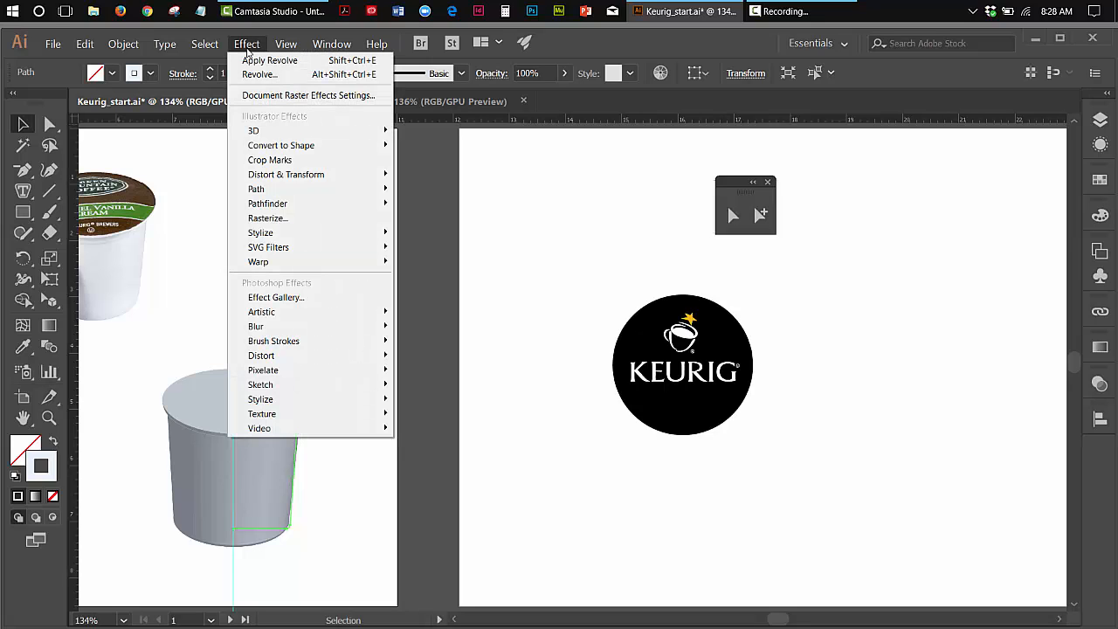
{"action": "mouse_move", "coordinate": [257, 133]}
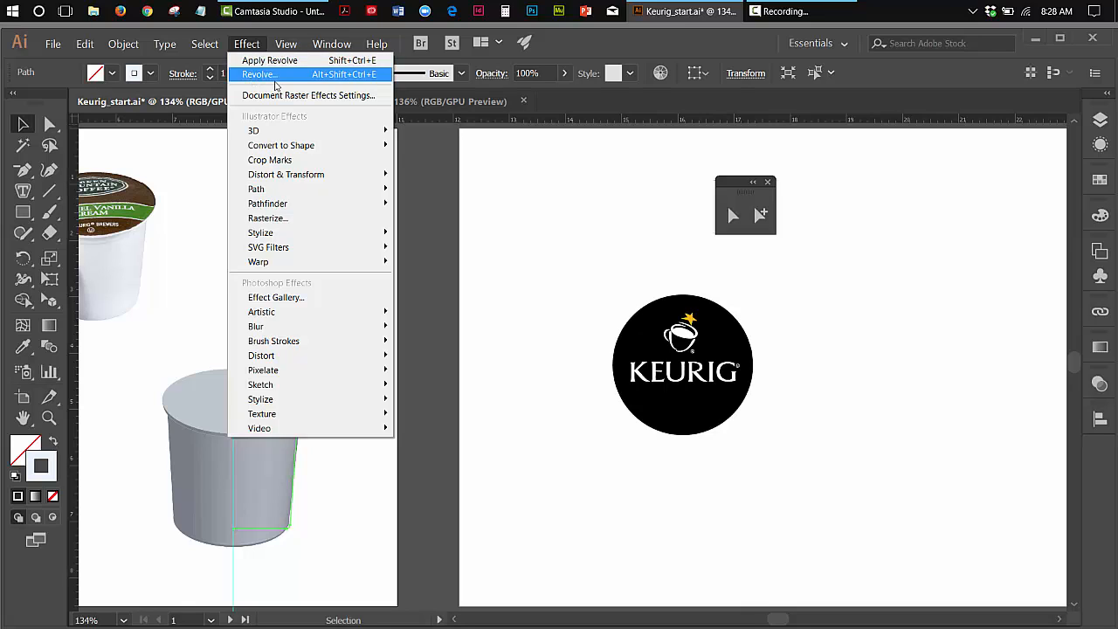
{"action": "left_click", "coordinate": [422, 155]}
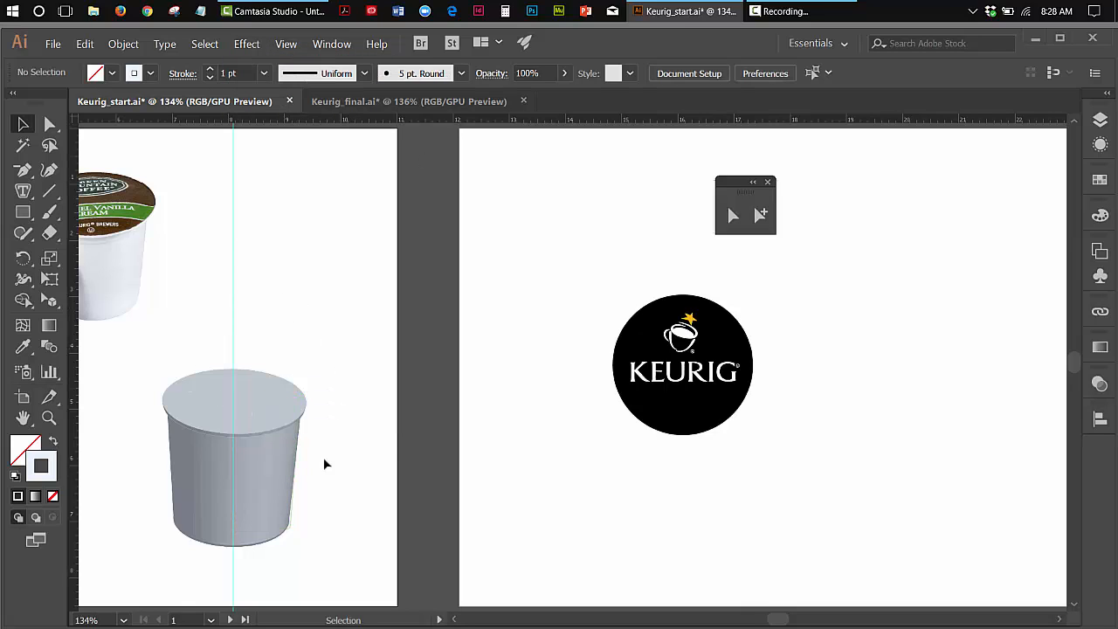
- Select the revolved cup and reopen its existing 3D Revolve effect from its appearance attributes, with the preview turned on
{"action": "left_click", "coordinate": [299, 430]}
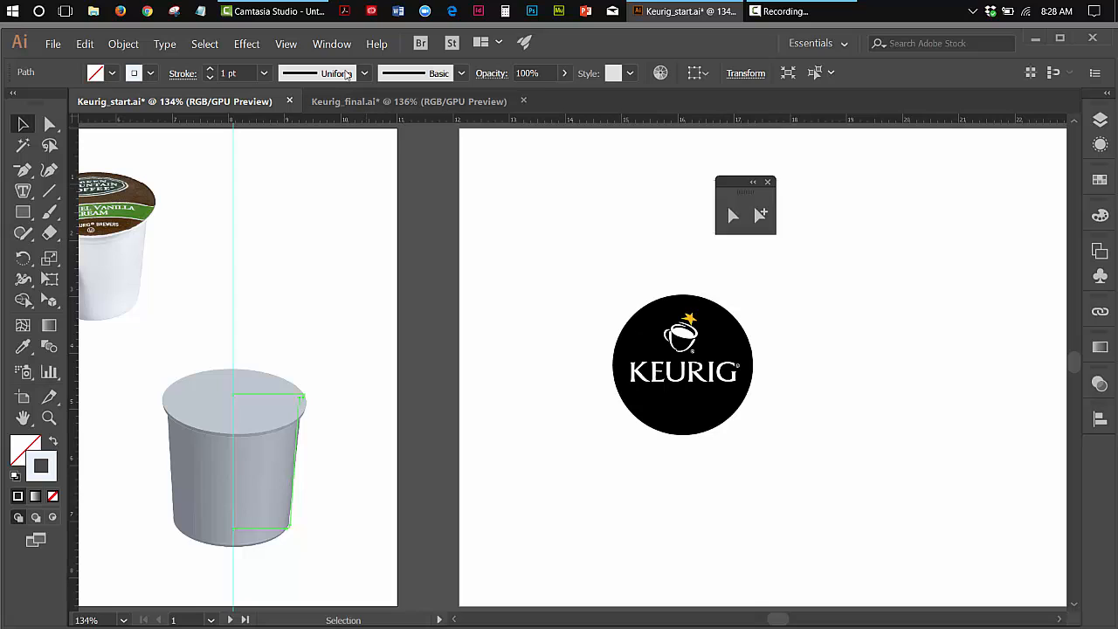
{"action": "left_click", "coordinate": [337, 43]}
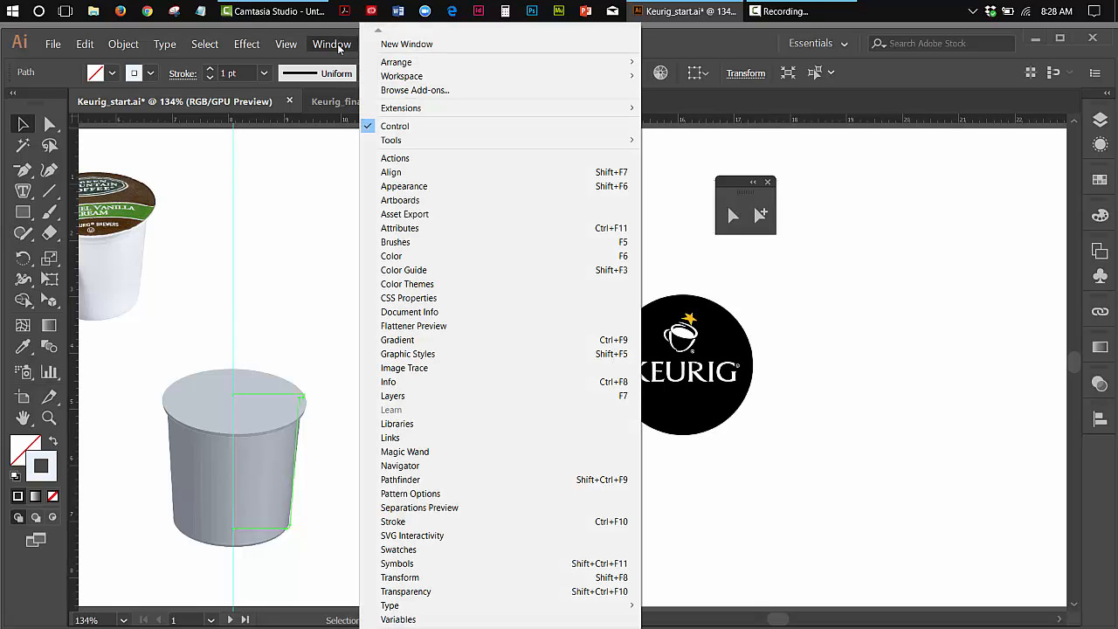
{"action": "left_click", "coordinate": [403, 186]}
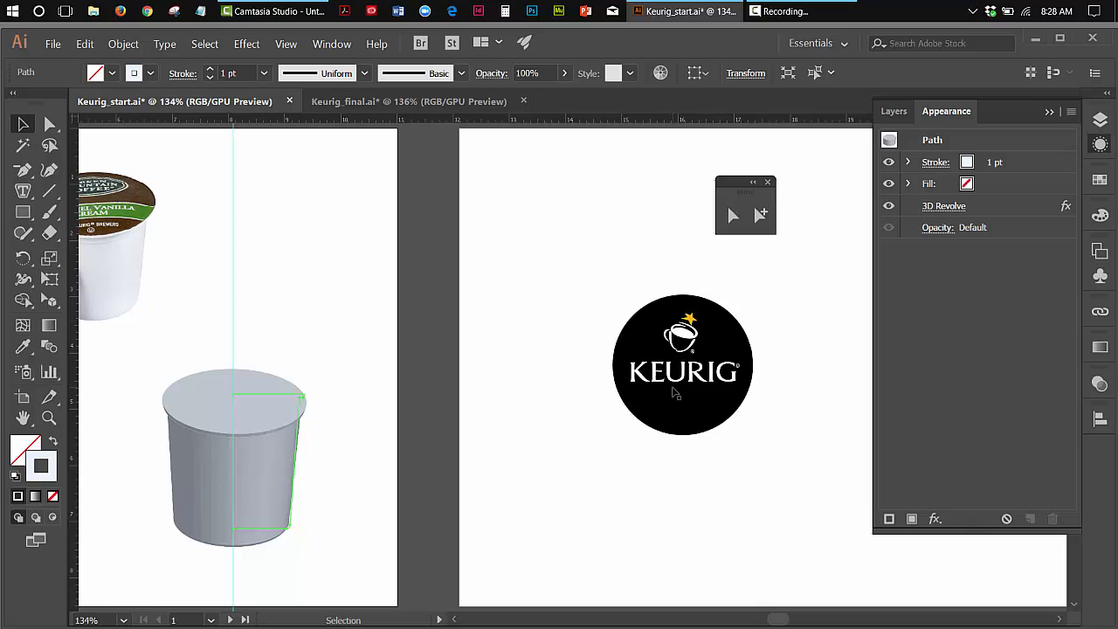
{"action": "left_click", "coordinate": [943, 207]}
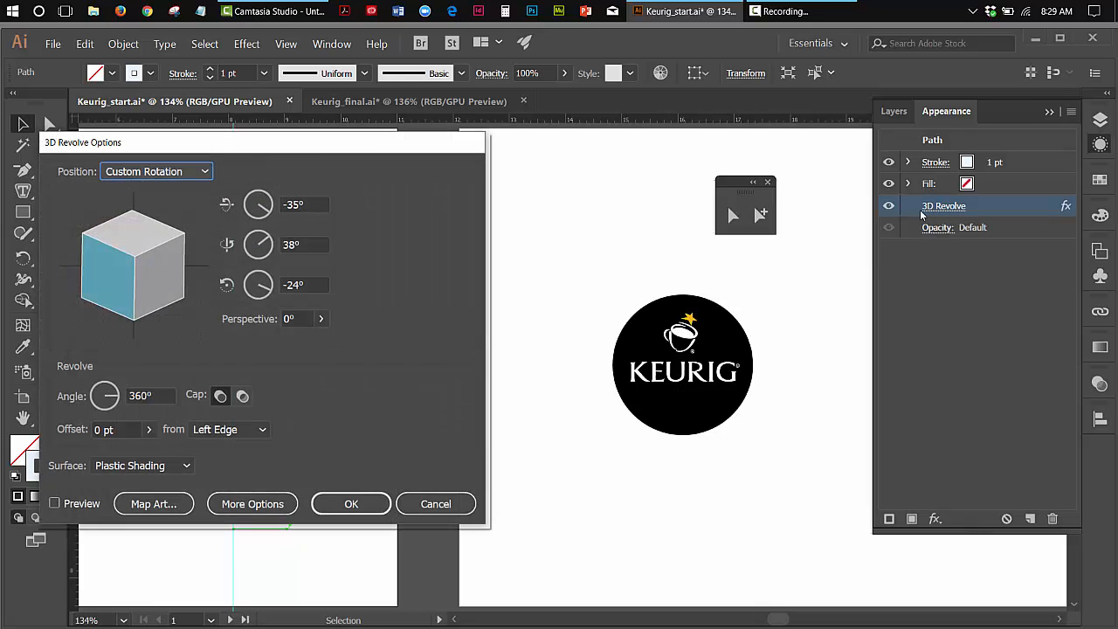
{"action": "left_click_drag", "start_coordinate": [317, 150], "coordinate": [663, 148]}
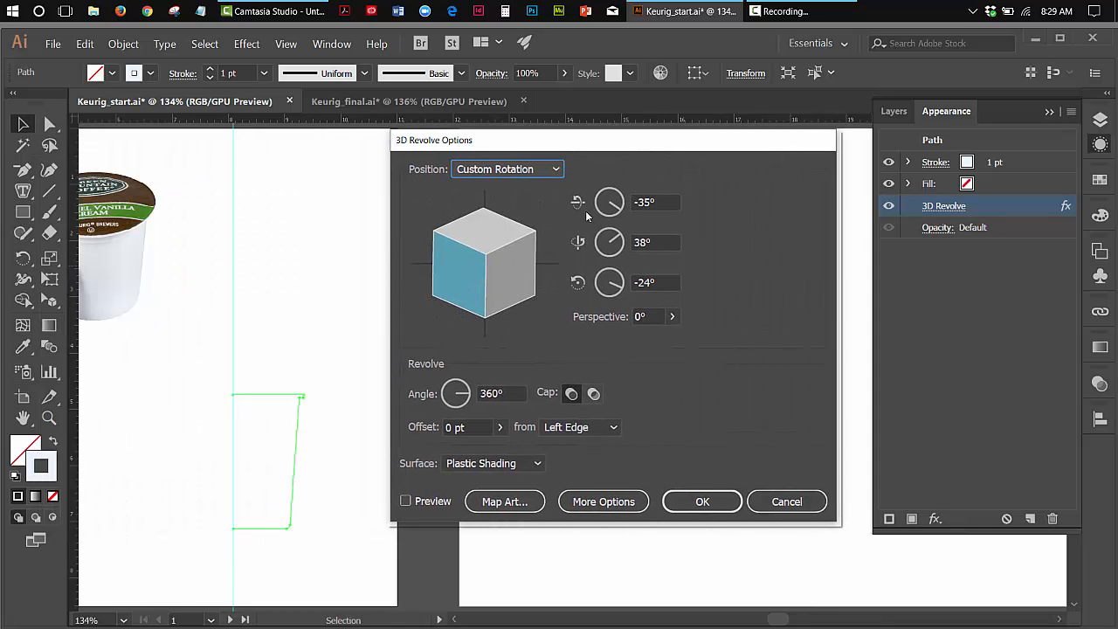
{"action": "left_click", "coordinate": [406, 501]}
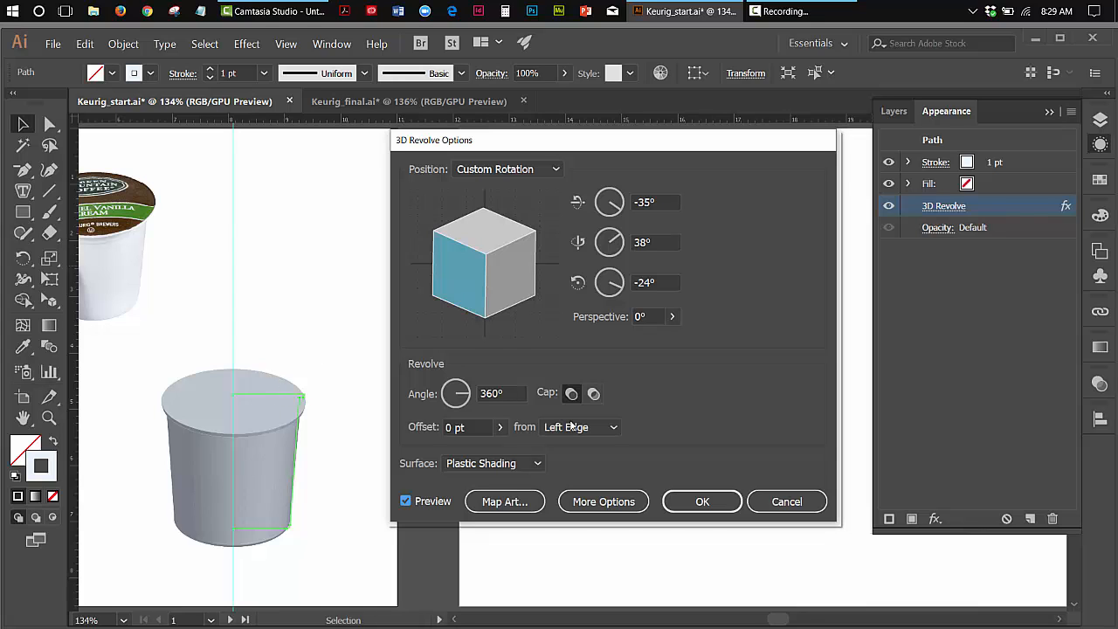
- Open Map Art for the revolved cup, keep the cup in view, and check the symbols available for mapping
{"action": "left_click", "coordinate": [505, 501]}
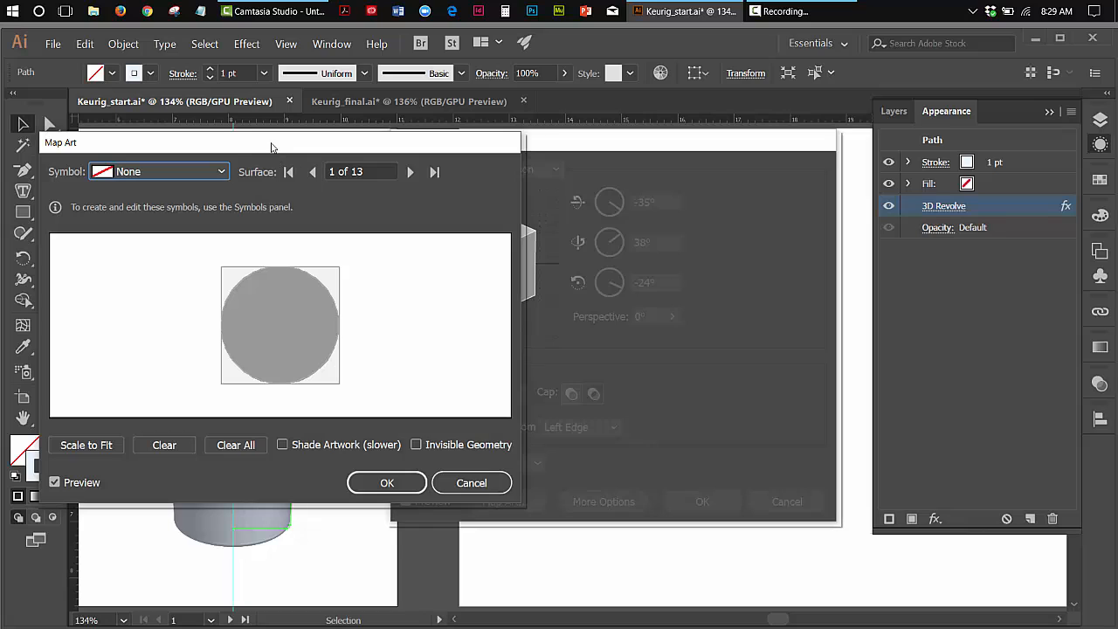
{"action": "left_click_drag", "start_coordinate": [271, 147], "coordinate": [670, 159]}
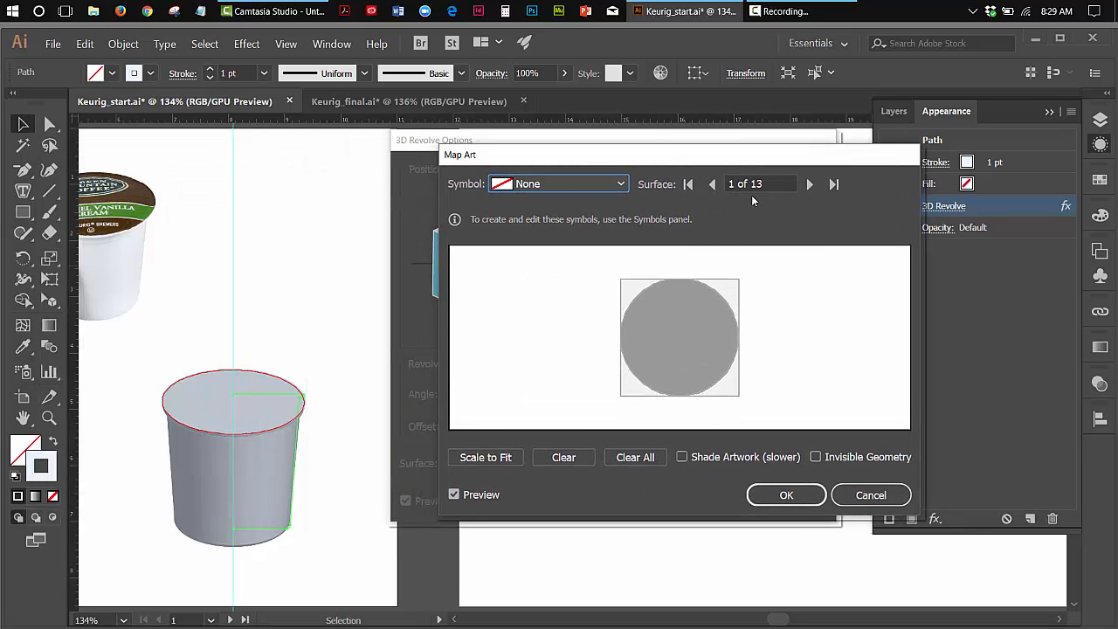
{"action": "left_click", "coordinate": [621, 184]}
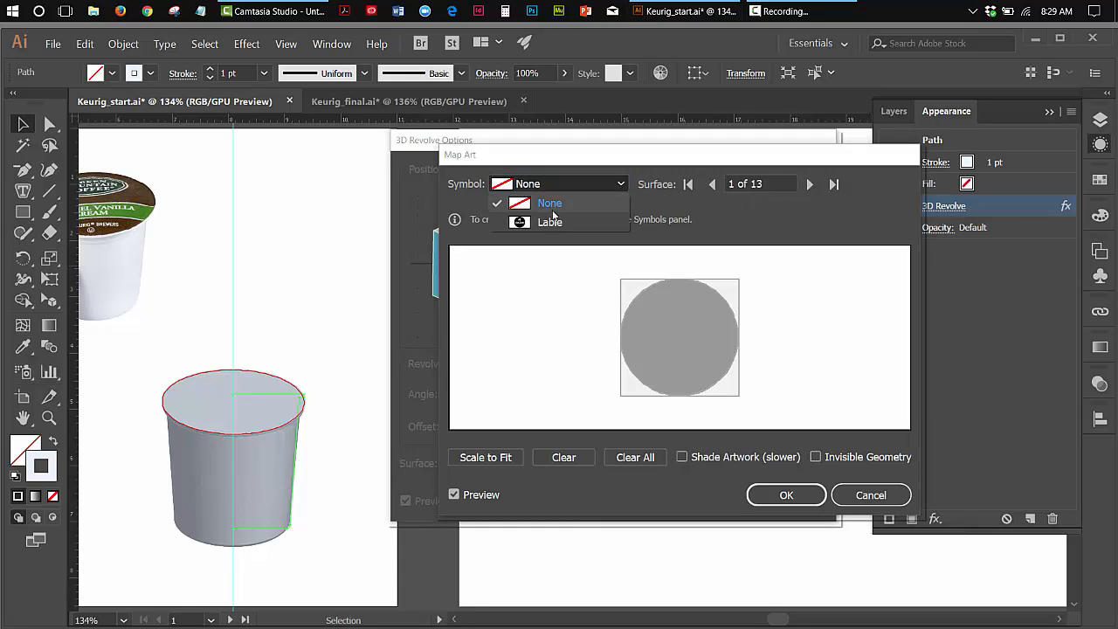
{"action": "left_click", "coordinate": [696, 154]}
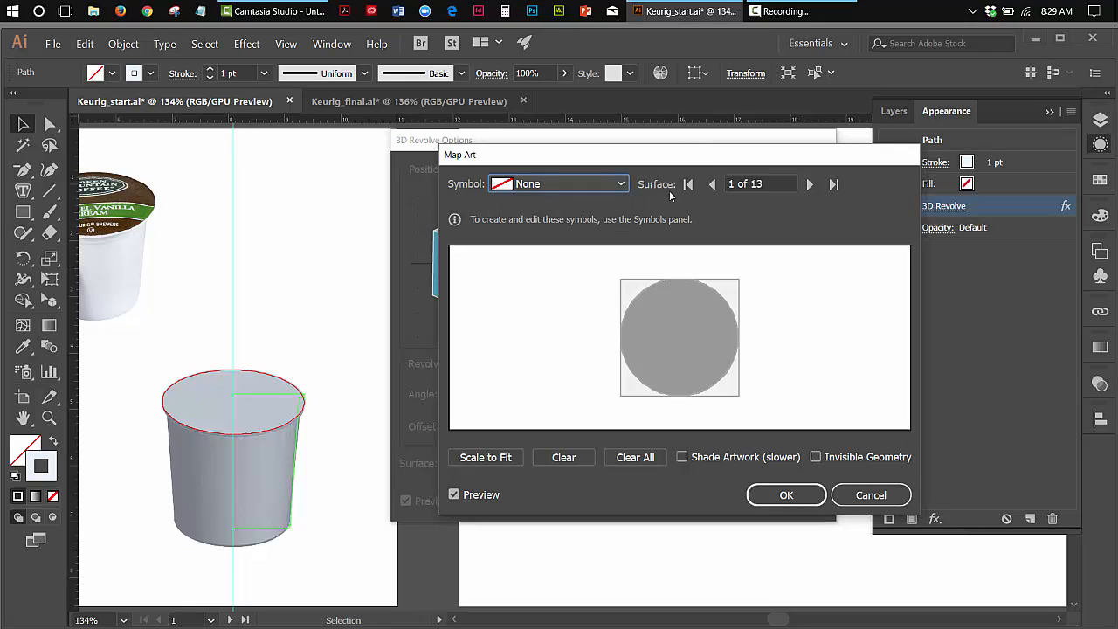
- Step through the cup's mappable surfaces up to surface 11, examining which part each one outlines, and return to surface 1
{"action": "left_click", "coordinate": [811, 184]}
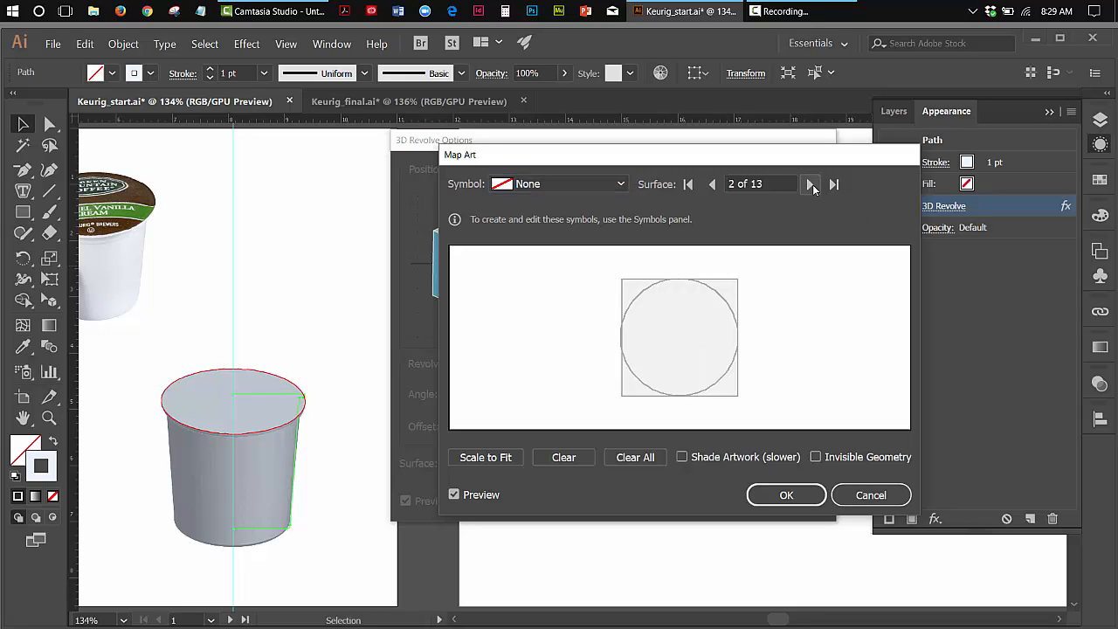
{"action": "left_click", "coordinate": [810, 184]}
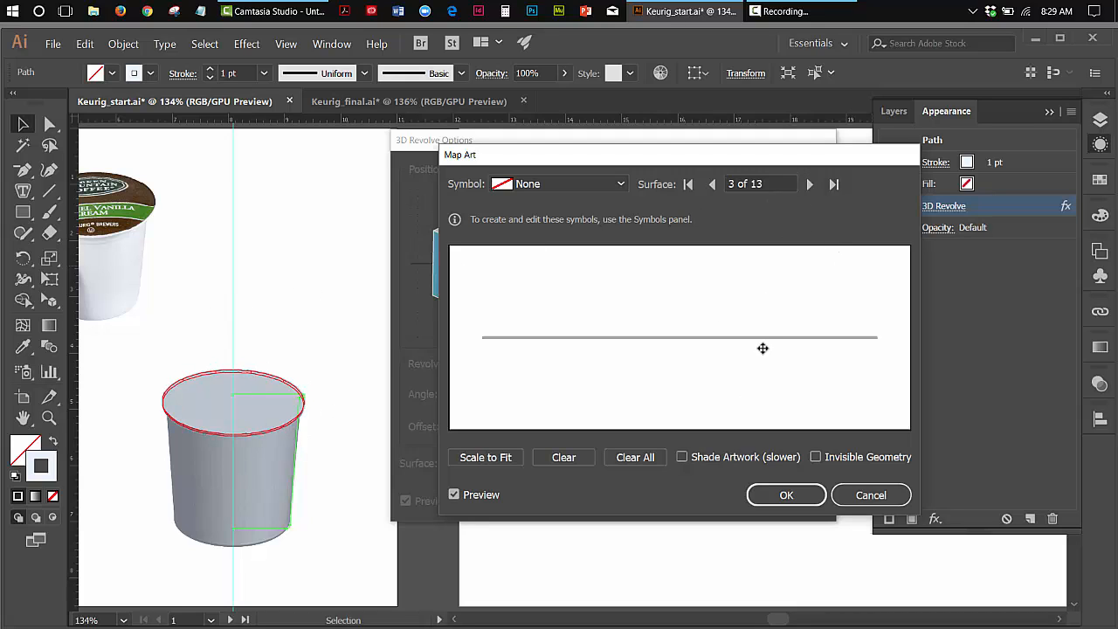
{"action": "left_click", "coordinate": [810, 184]}
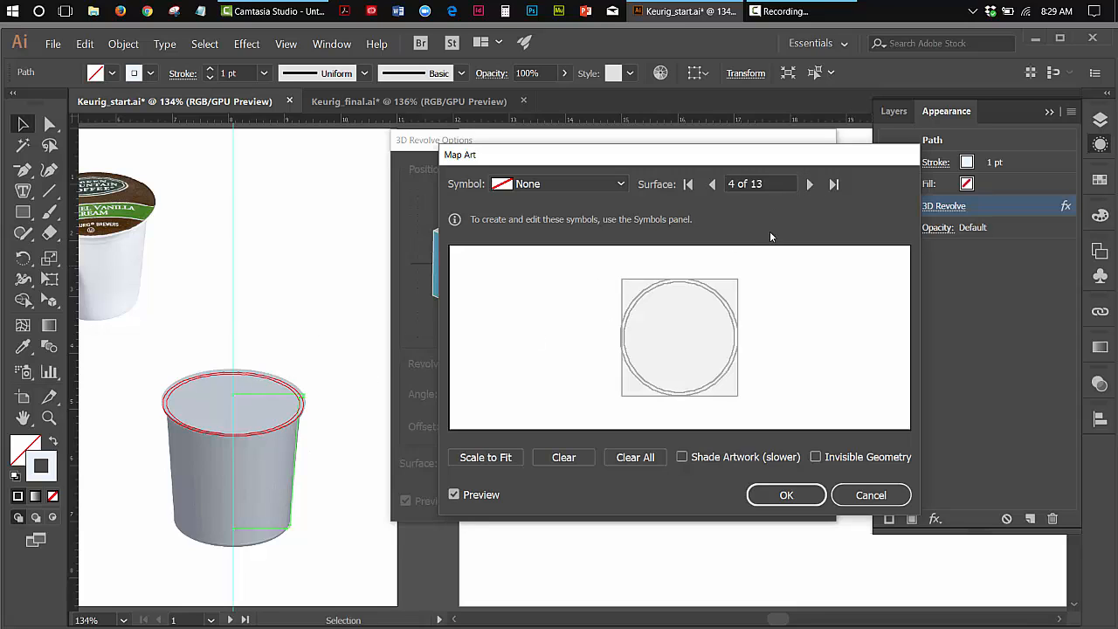
{"action": "left_click", "coordinate": [808, 184]}
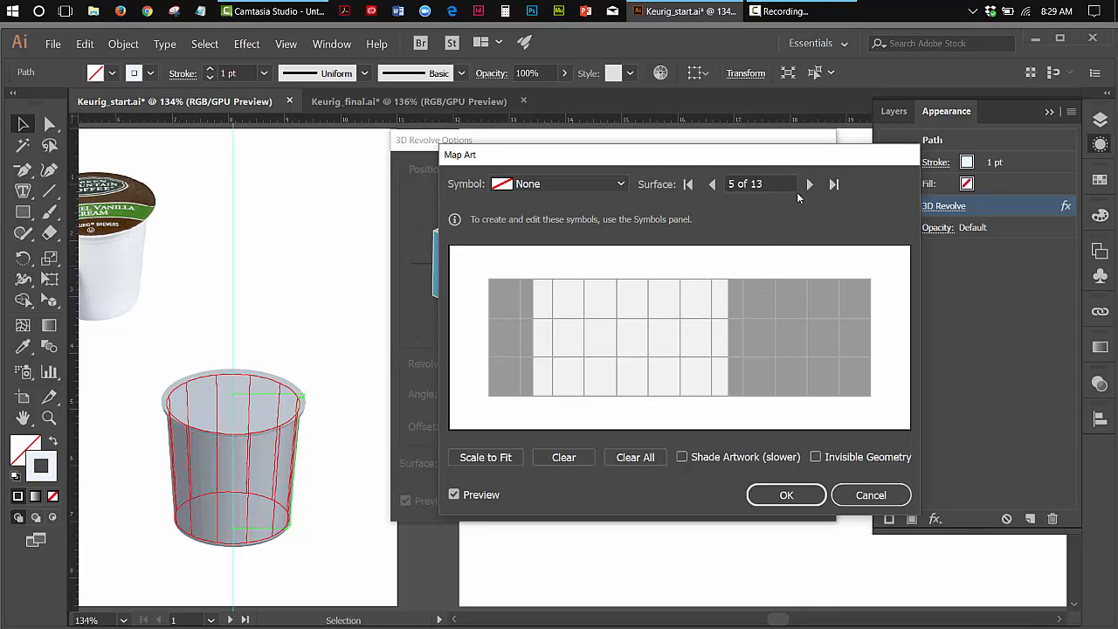
{"action": "left_click", "coordinate": [808, 184]}
{"action": "left_click", "coordinate": [808, 184]}
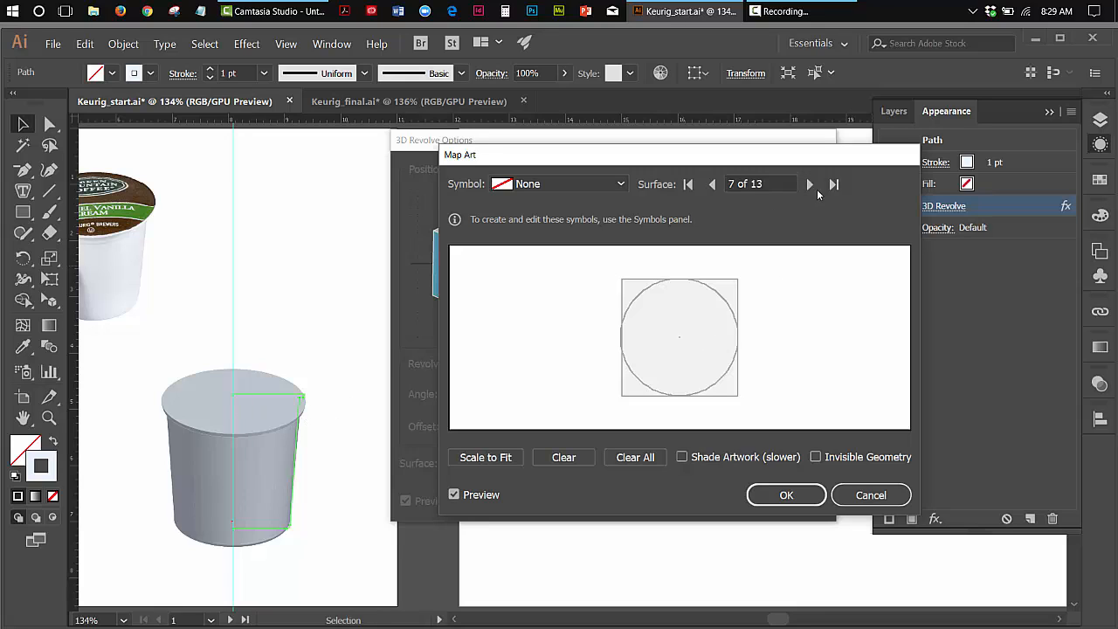
{"action": "left_click", "coordinate": [810, 186]}
{"action": "left_click", "coordinate": [812, 186]}
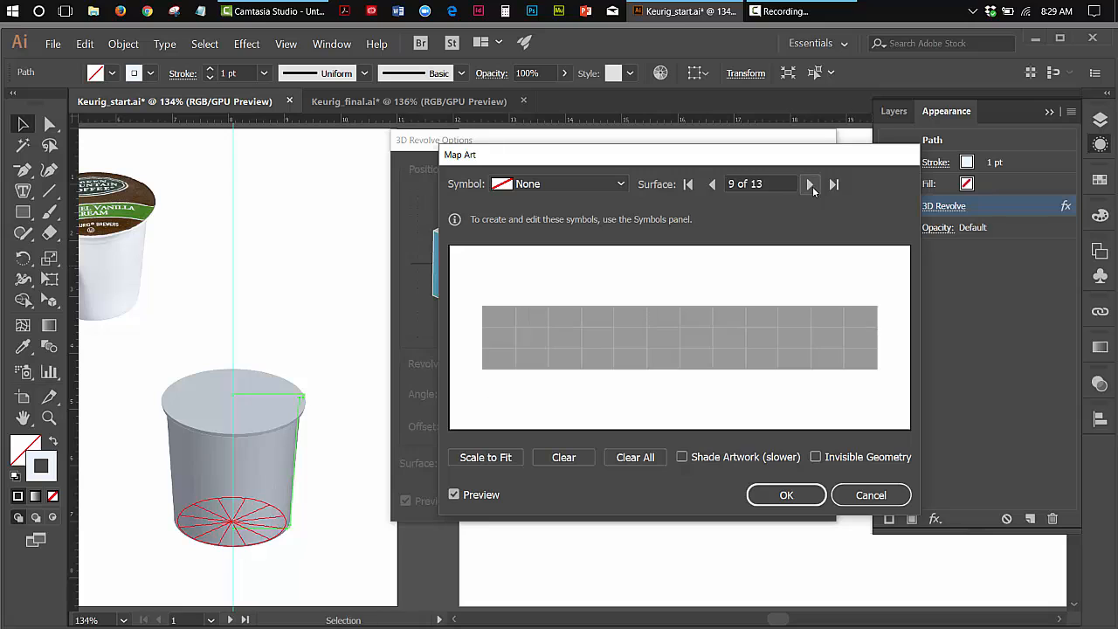
{"action": "left_click", "coordinate": [812, 186]}
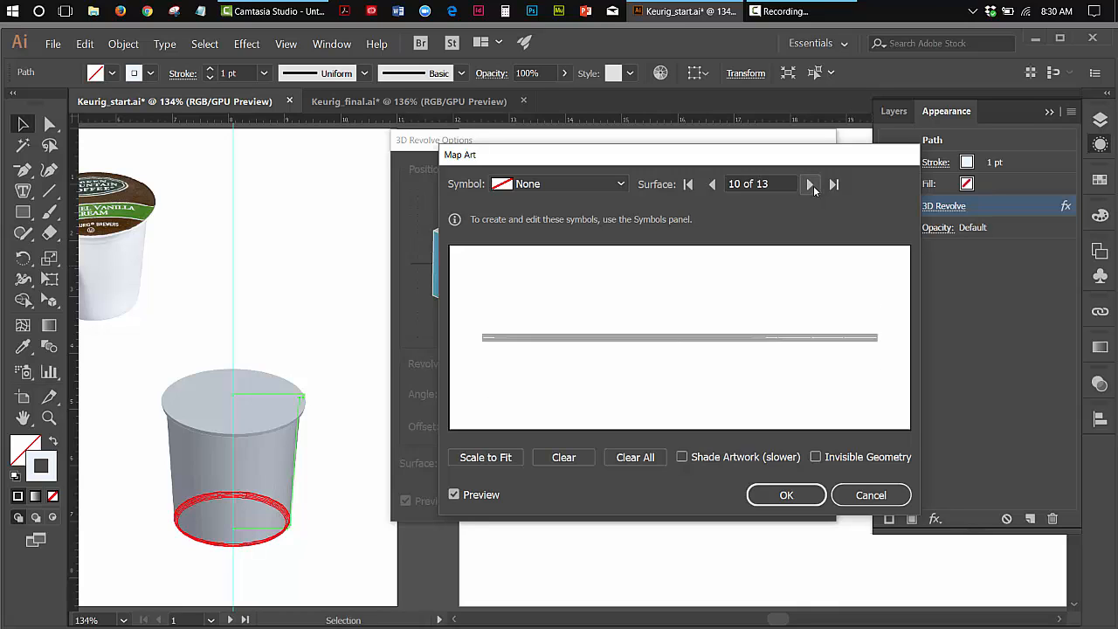
{"action": "left_click", "coordinate": [811, 185]}
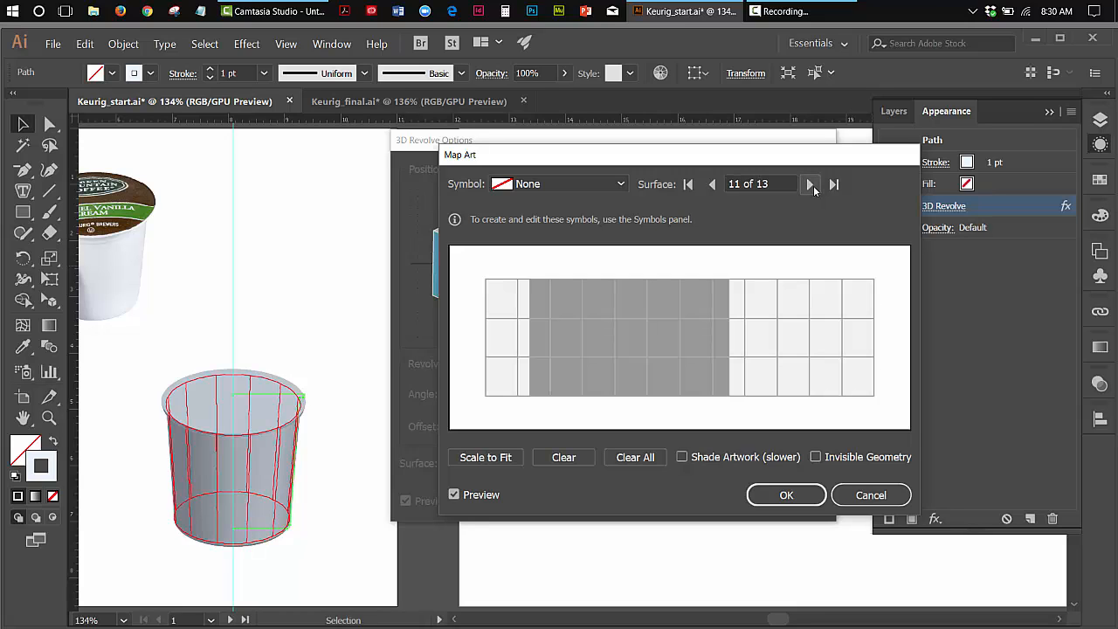
{"action": "left_click", "coordinate": [712, 184]}
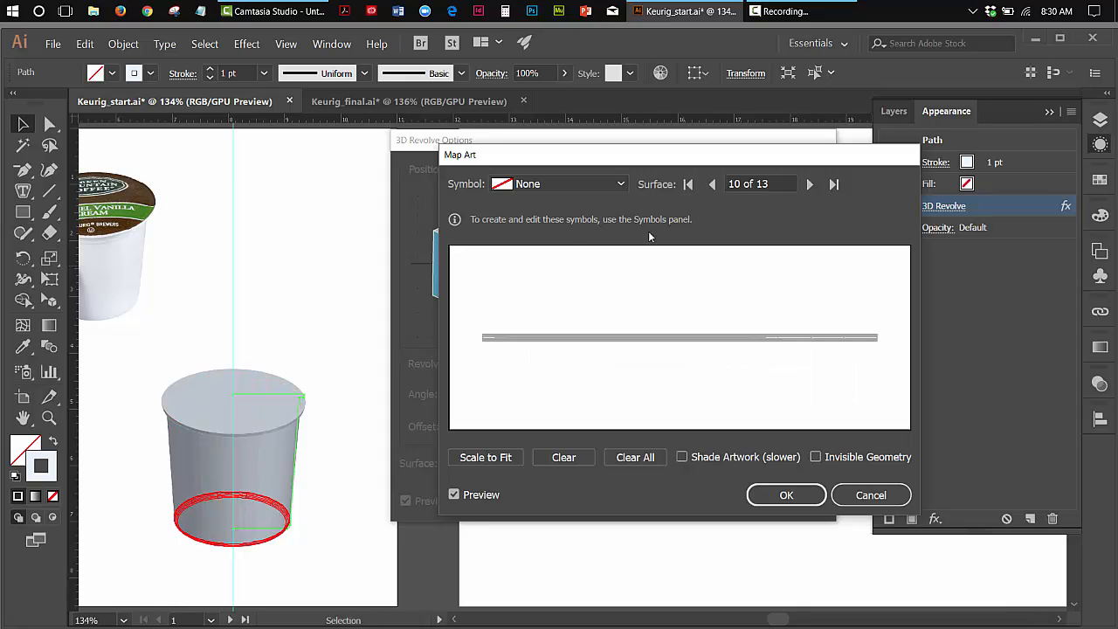
{"action": "left_click", "coordinate": [687, 184]}
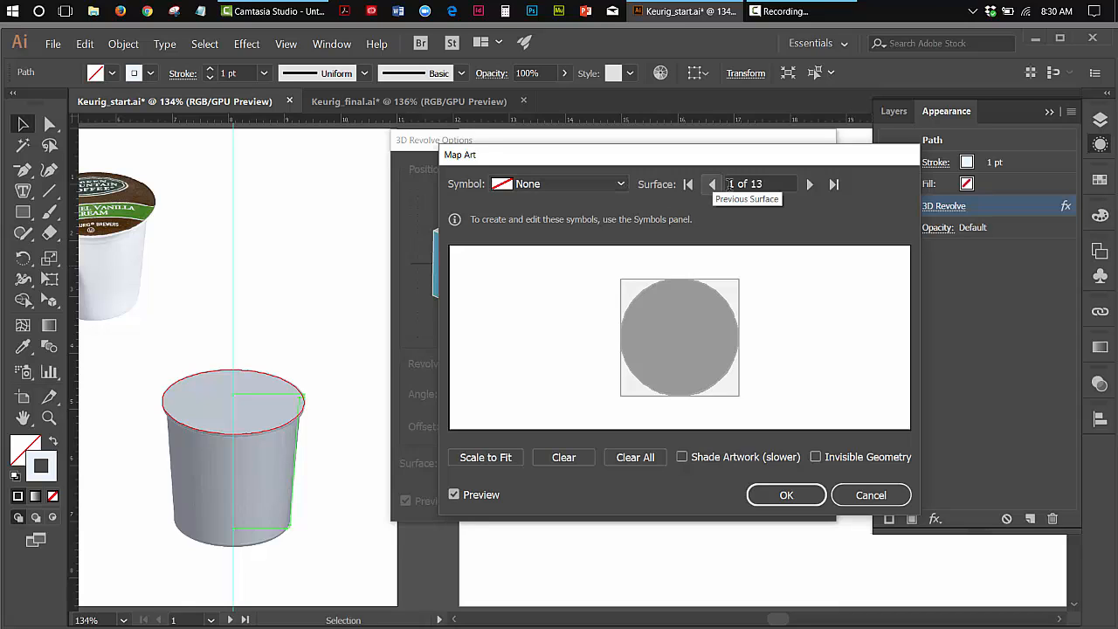
- Try mapping the Lable symbol onto surface 1, and set that surface back to None
{"action": "left_click", "coordinate": [621, 185]}
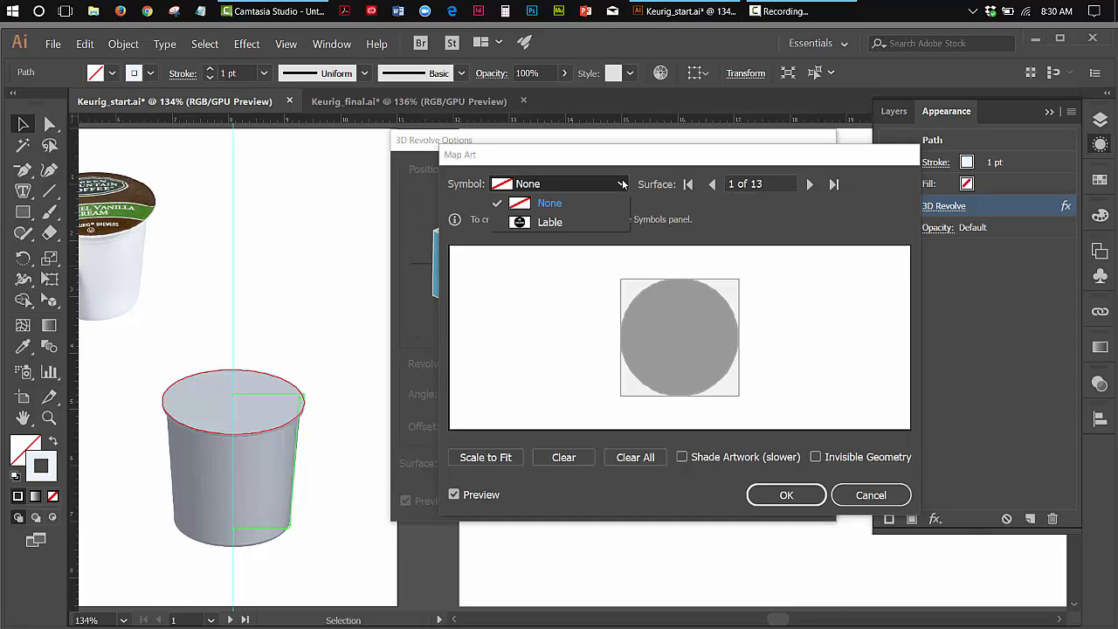
{"action": "left_click", "coordinate": [543, 223]}
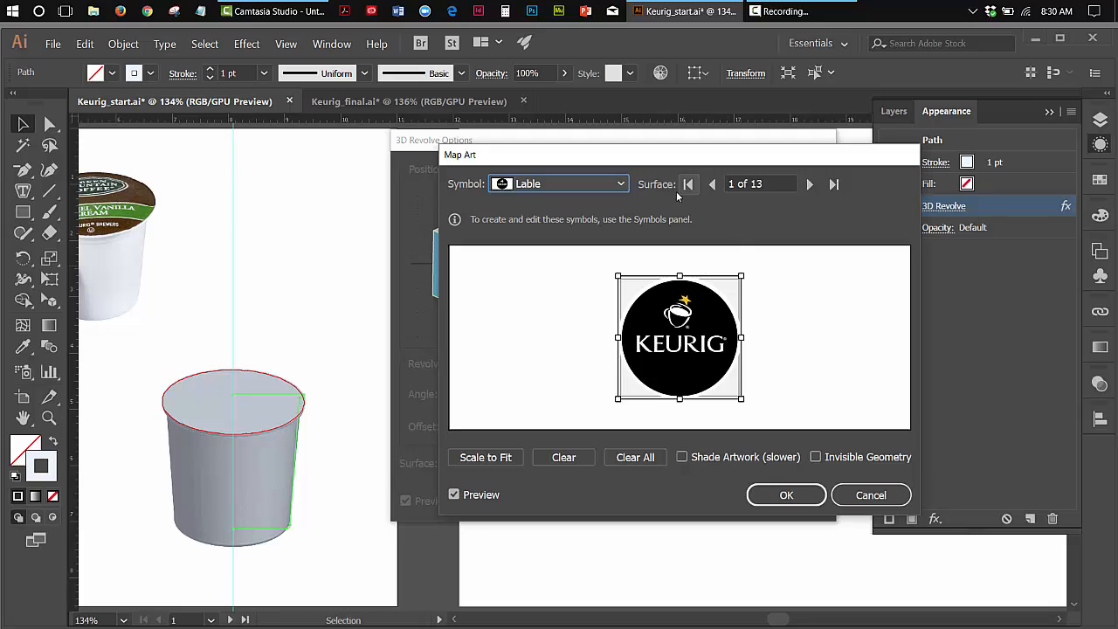
{"action": "left_click", "coordinate": [619, 186]}
{"action": "left_click", "coordinate": [541, 203]}
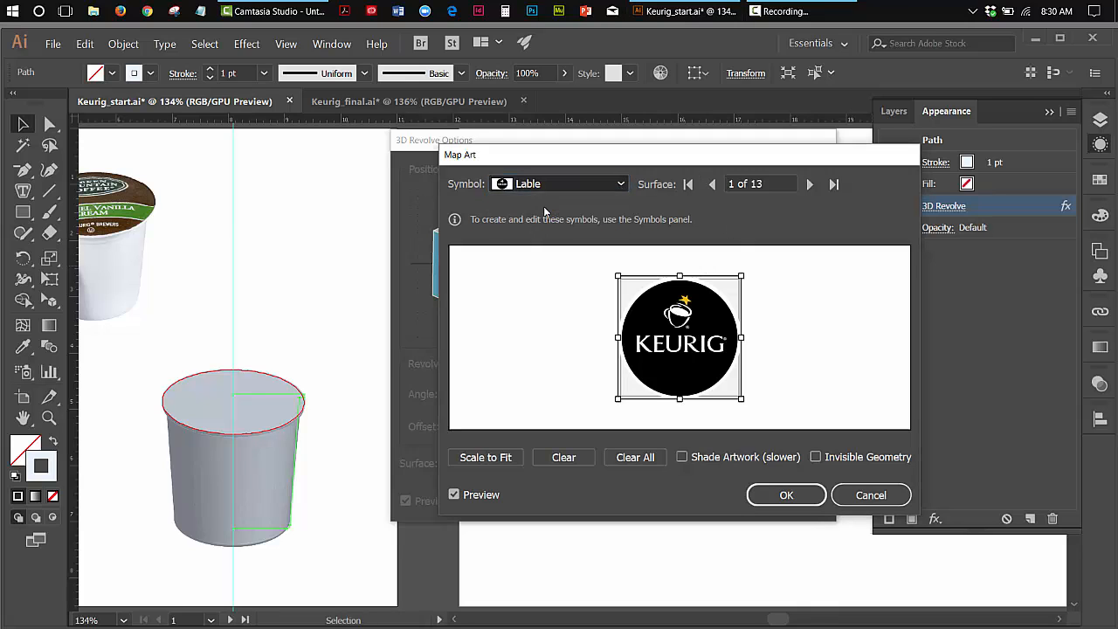
- Map the Lable symbol onto surface 2, the inner face of the cup's lid
{"action": "left_click", "coordinate": [810, 185]}
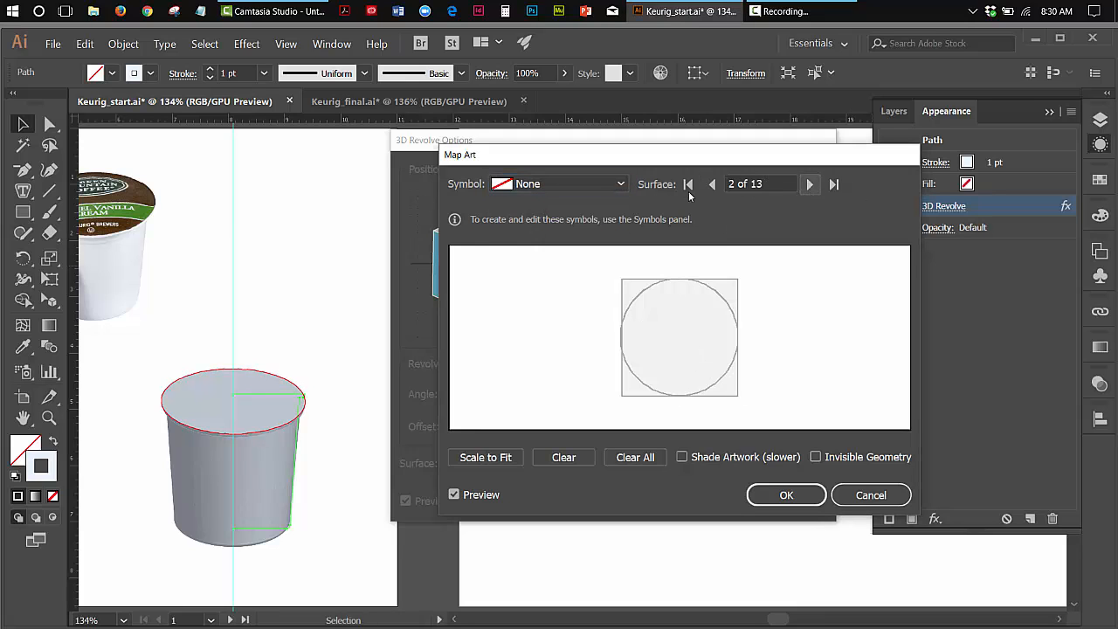
{"action": "left_click", "coordinate": [623, 183]}
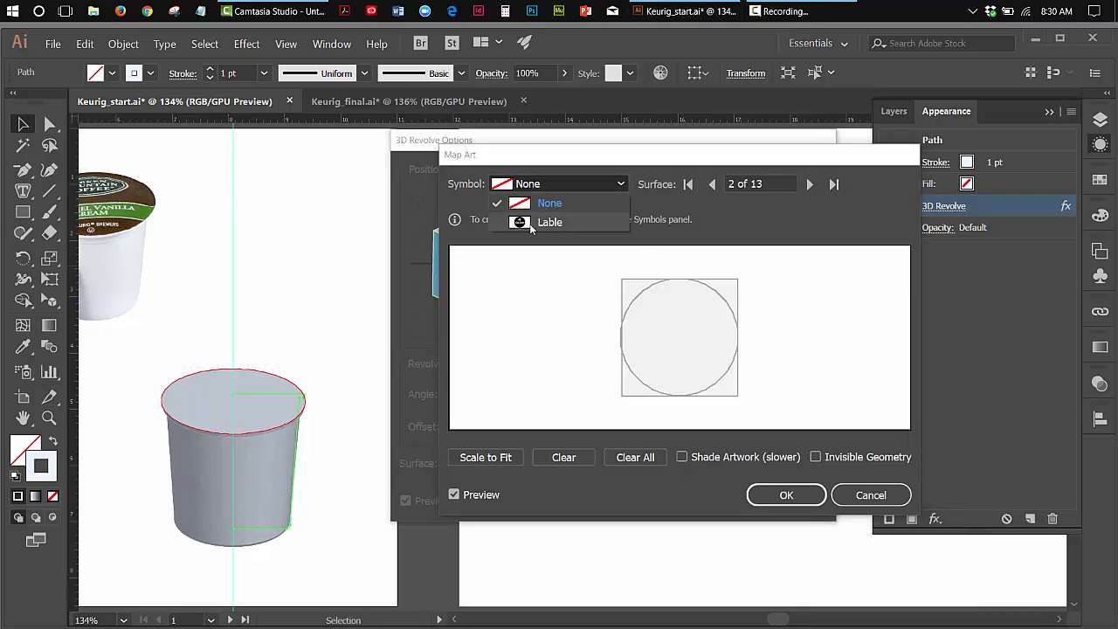
{"action": "left_click", "coordinate": [529, 224]}
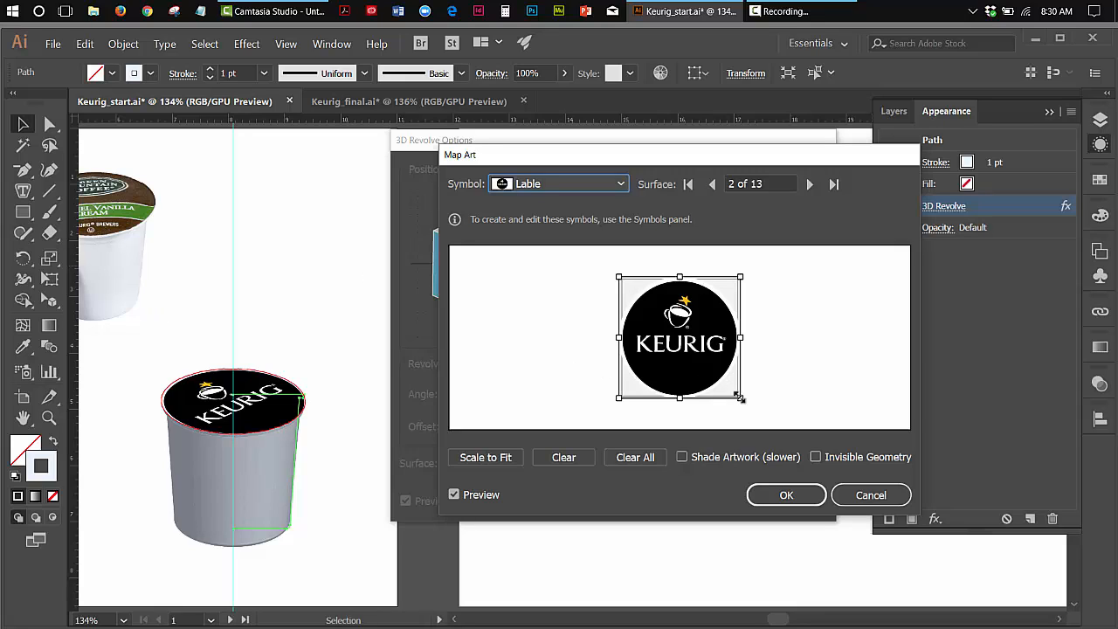
- Scale the mapped label down slightly and center it within the circular lid surface, and apply the art mapping and revolve settings
{"action": "left_click_drag", "start_coordinate": [739, 398], "coordinate": [735, 397]}
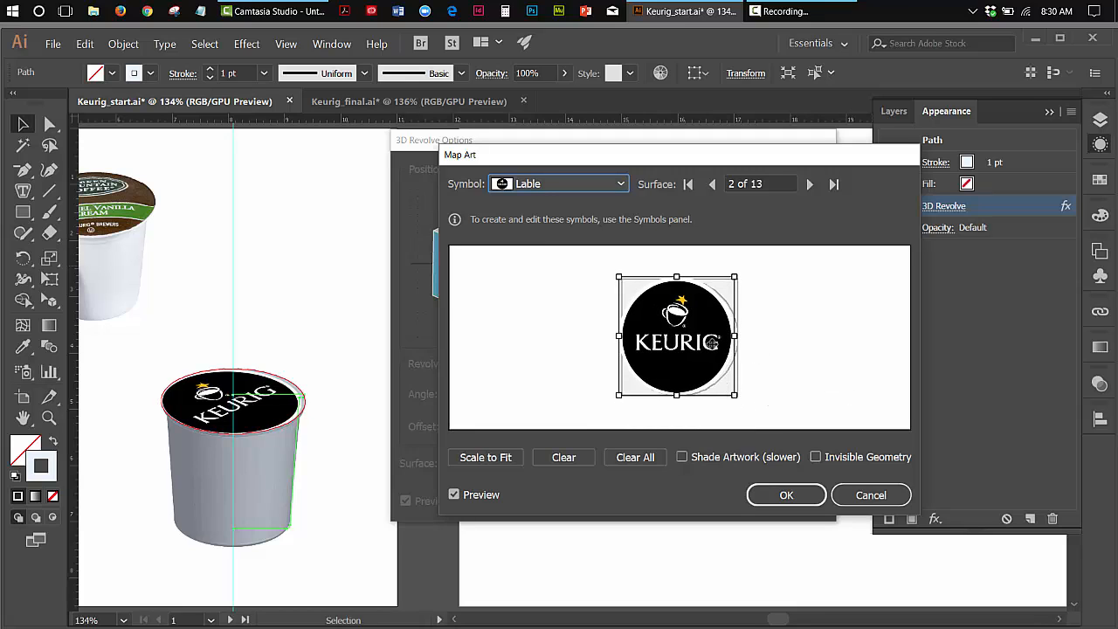
{"action": "left_click_drag", "start_coordinate": [707, 343], "coordinate": [711, 342]}
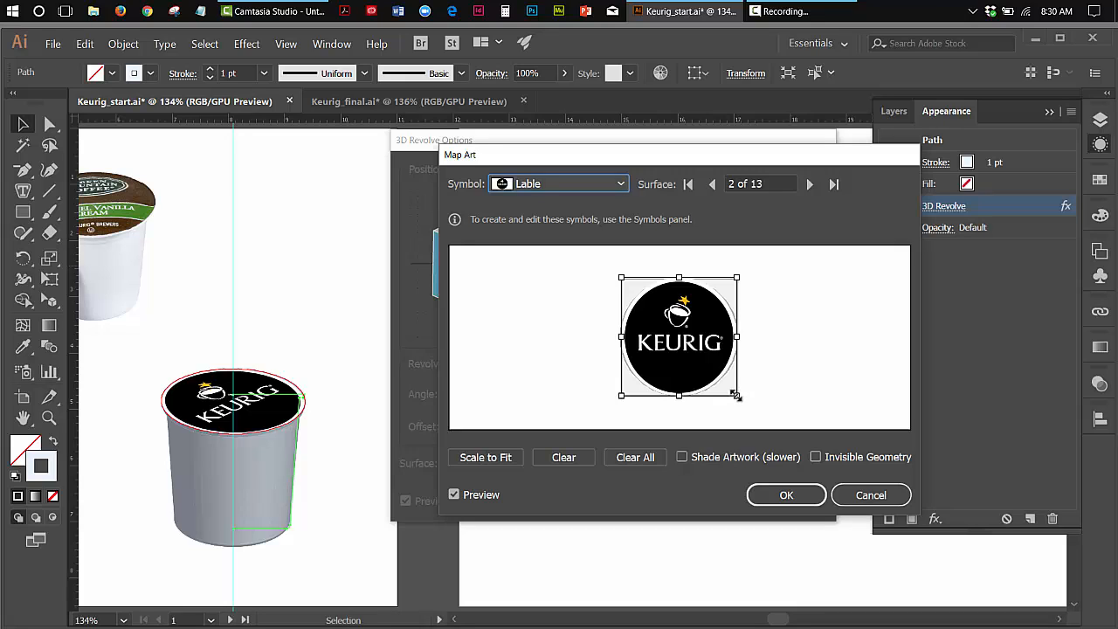
{"action": "left_click_drag", "start_coordinate": [736, 395], "coordinate": [705, 371]}
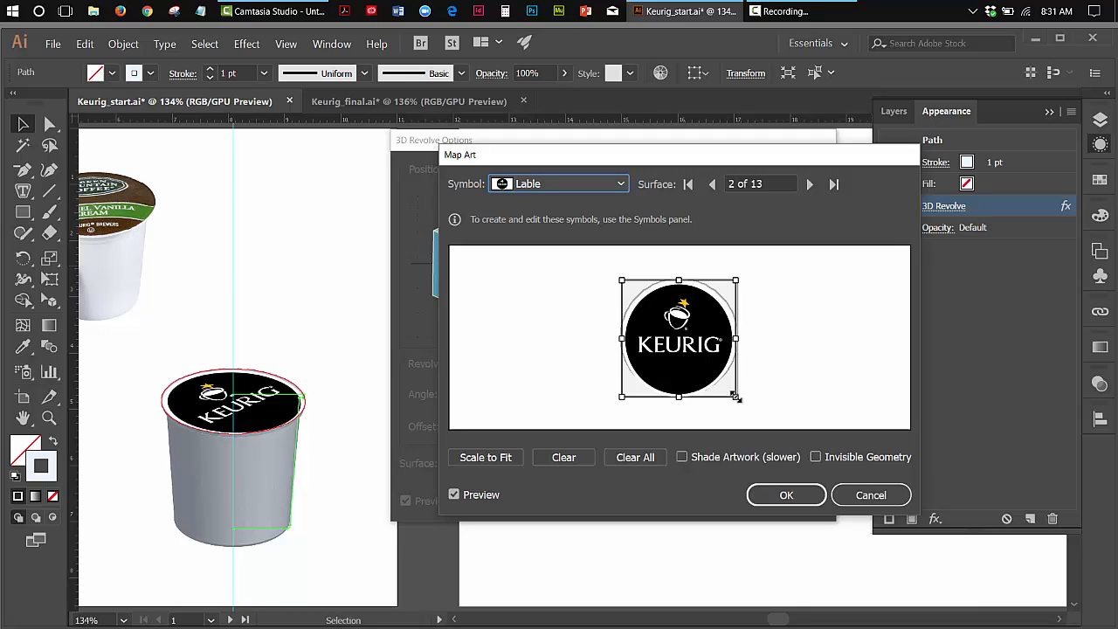
{"action": "left_click_drag", "start_coordinate": [735, 397], "coordinate": [730, 391]}
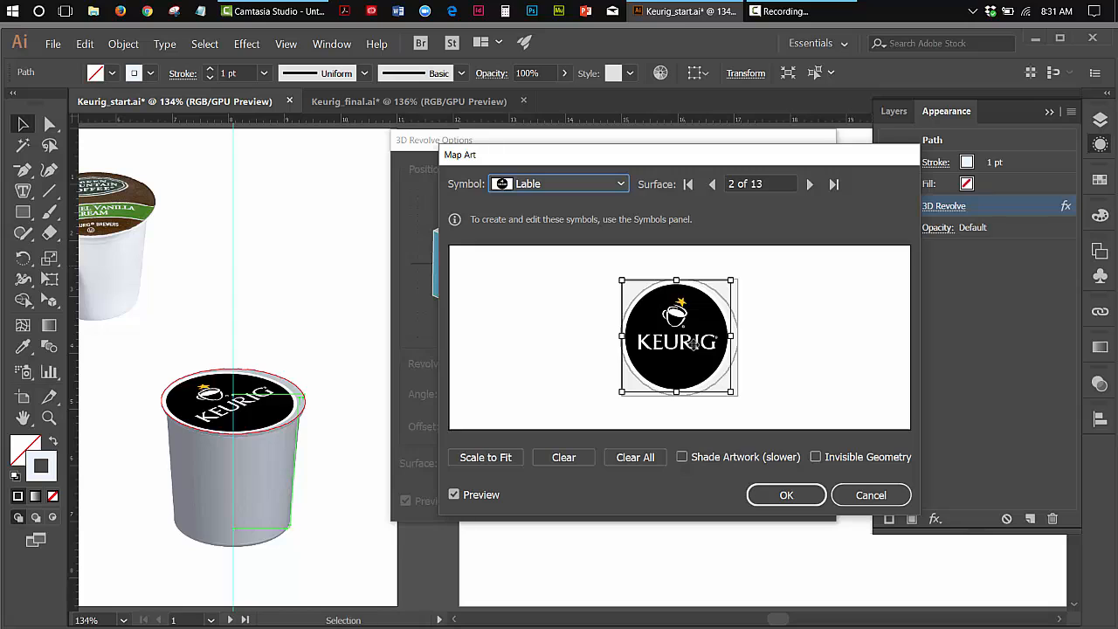
{"action": "left_click_drag", "start_coordinate": [693, 345], "coordinate": [695, 345]}
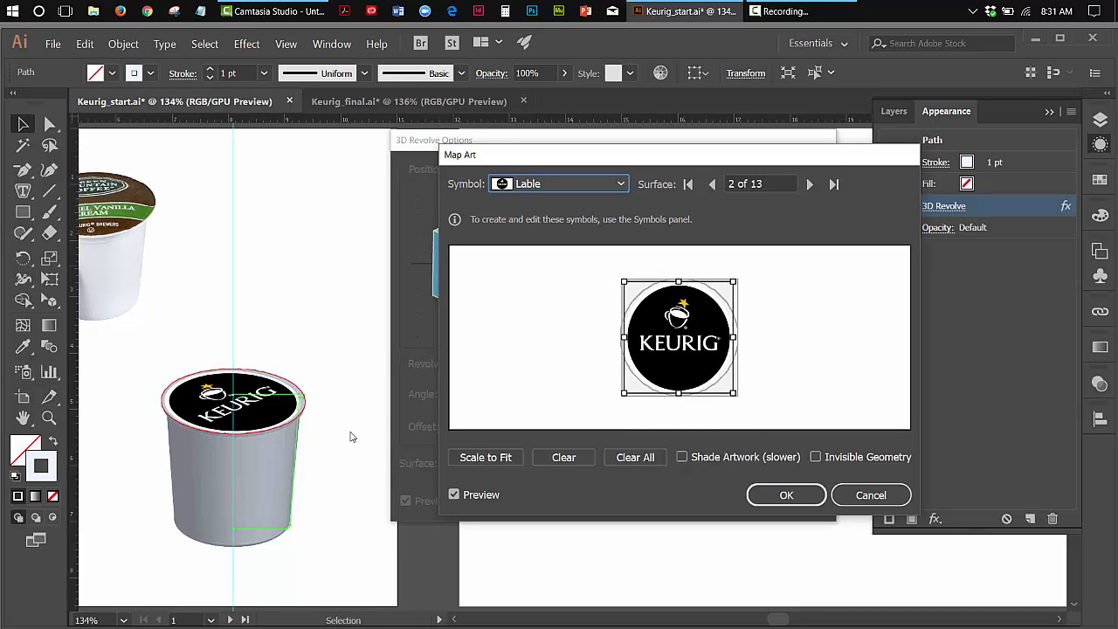
{"action": "left_click_drag", "start_coordinate": [680, 368], "coordinate": [682, 366]}
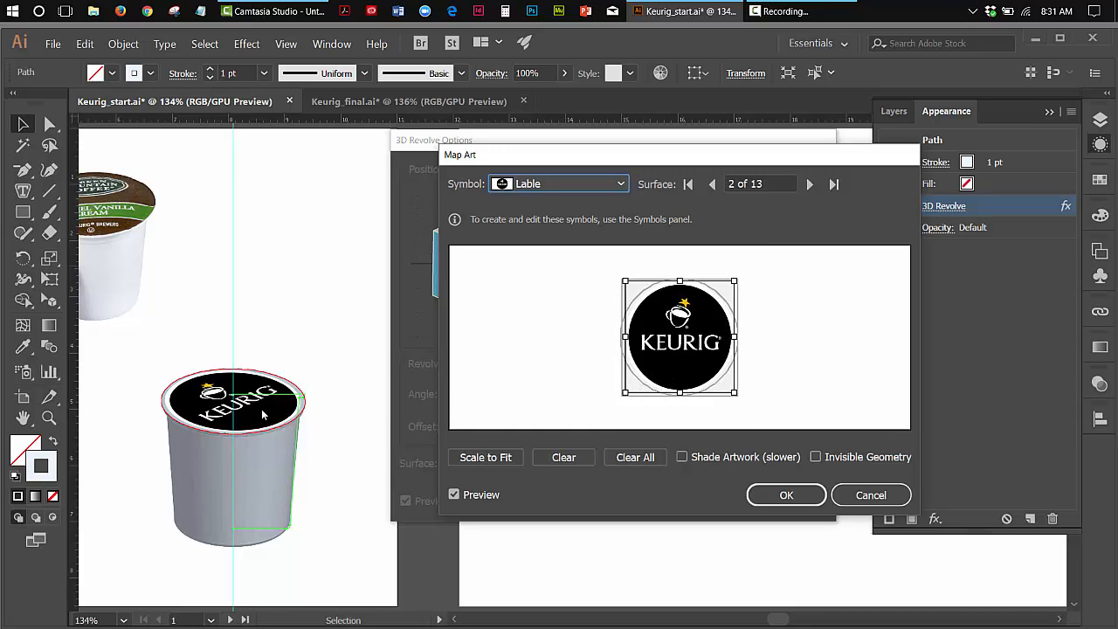
{"action": "left_click", "coordinate": [796, 497]}
{"action": "left_click", "coordinate": [798, 505]}
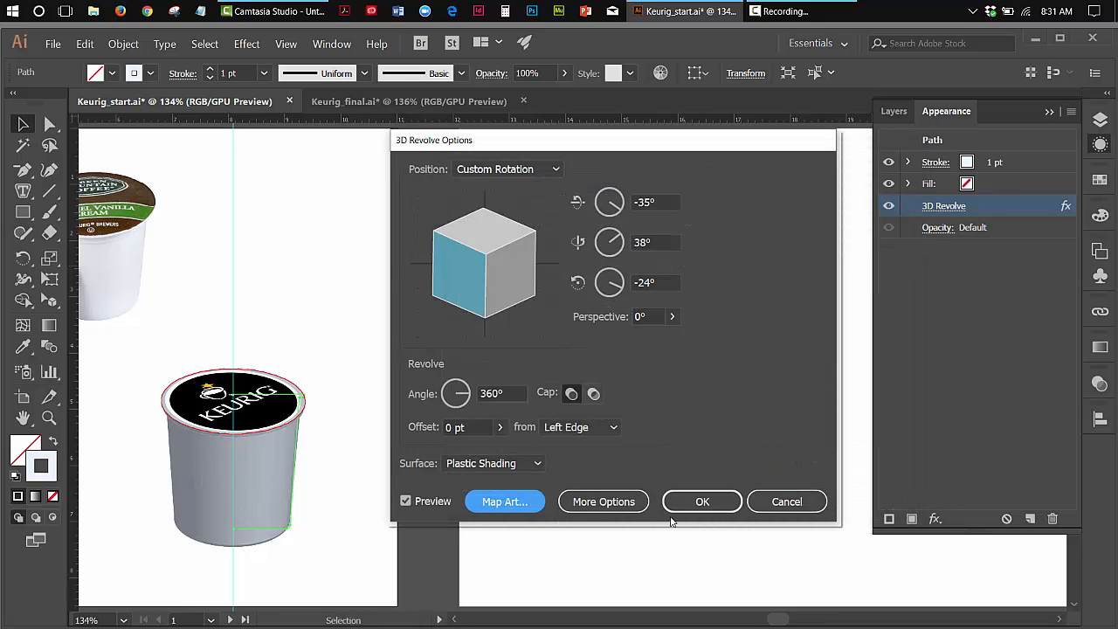
{"action": "left_click", "coordinate": [734, 505]}
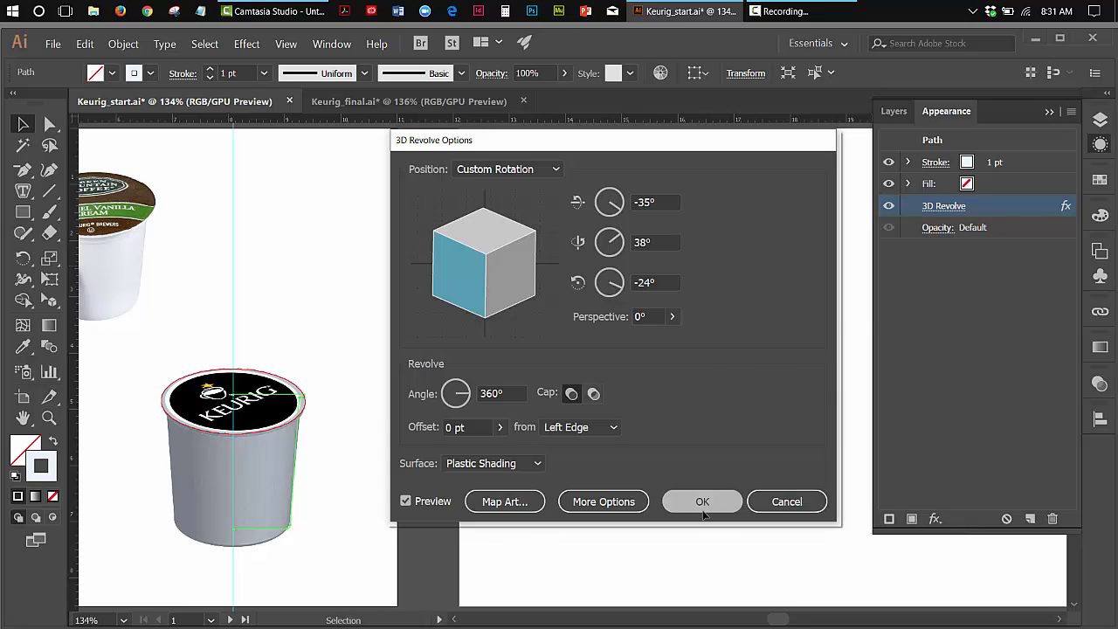
{"action": "left_click", "coordinate": [395, 375]}
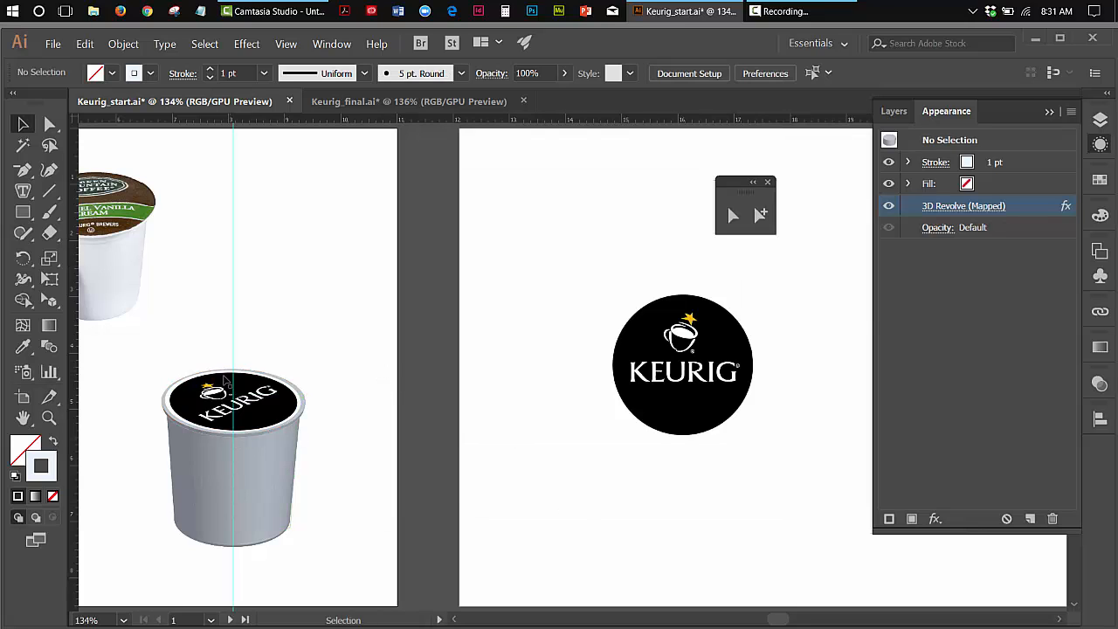
- Turn off the visibility of the cup's 3D Revolve (Mapped) effect to expose its half-profile path, and deselect the path
{"action": "left_click", "coordinate": [297, 454]}
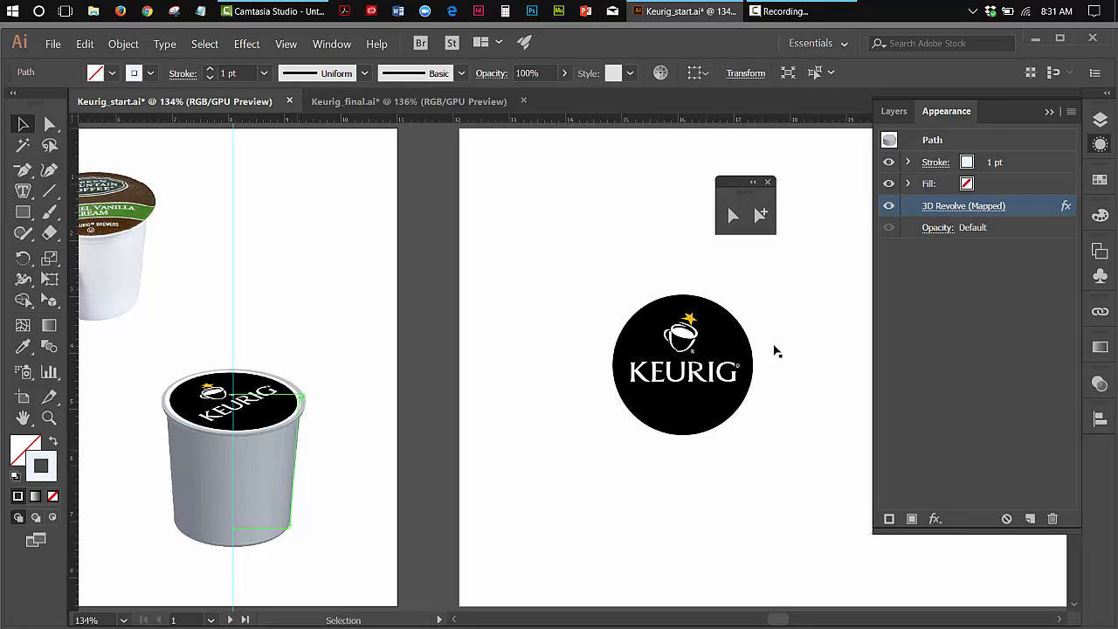
{"action": "left_click", "coordinate": [888, 207]}
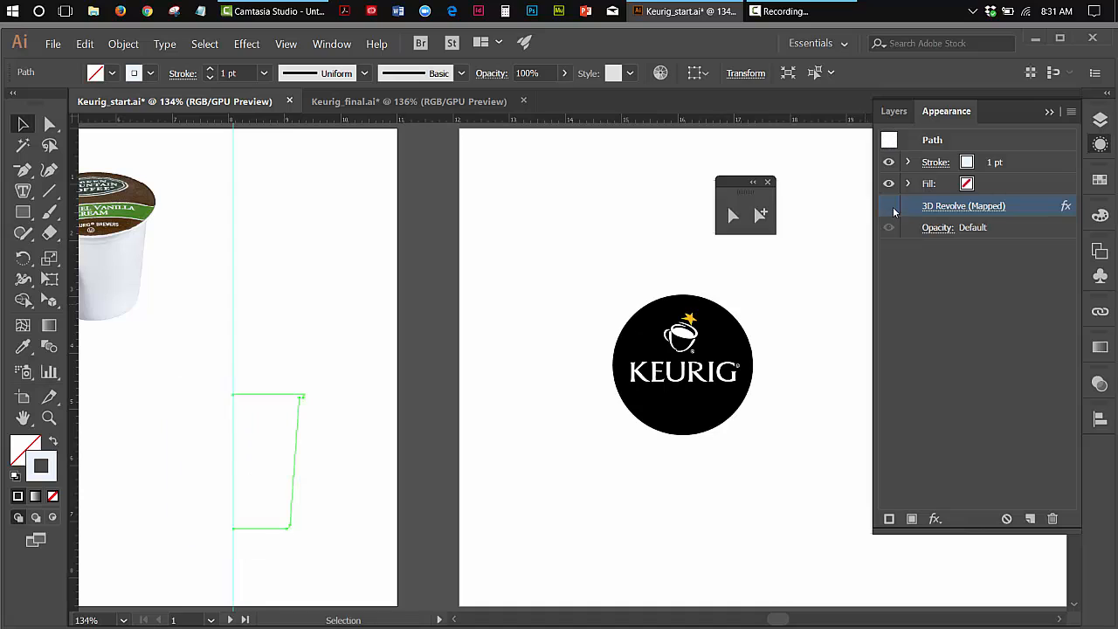
{"action": "left_click", "coordinate": [50, 419]}
{"action": "left_click", "coordinate": [275, 404]}
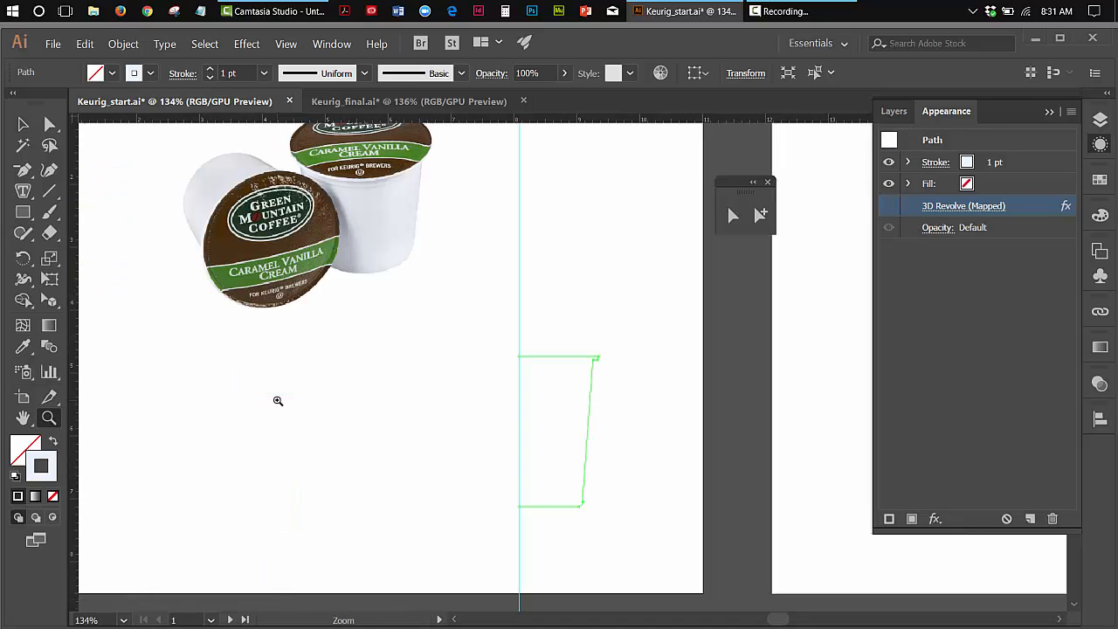
{"action": "left_click", "coordinate": [29, 170]}
{"action": "left_click", "coordinate": [31, 170]}
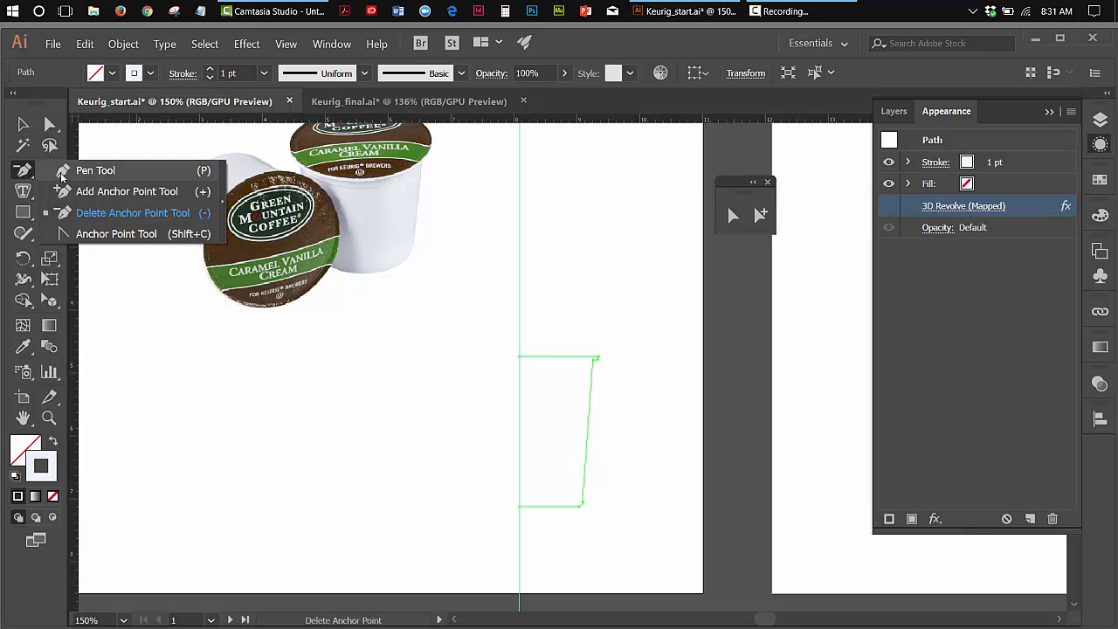
{"action": "left_click", "coordinate": [48, 125]}
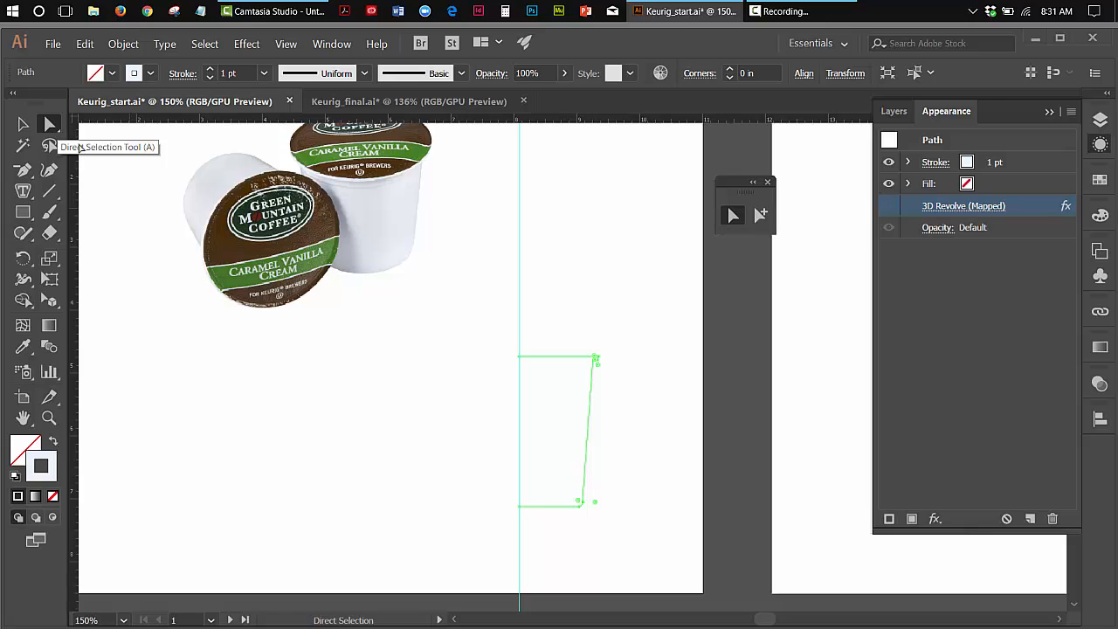
{"action": "left_click", "coordinate": [616, 387]}
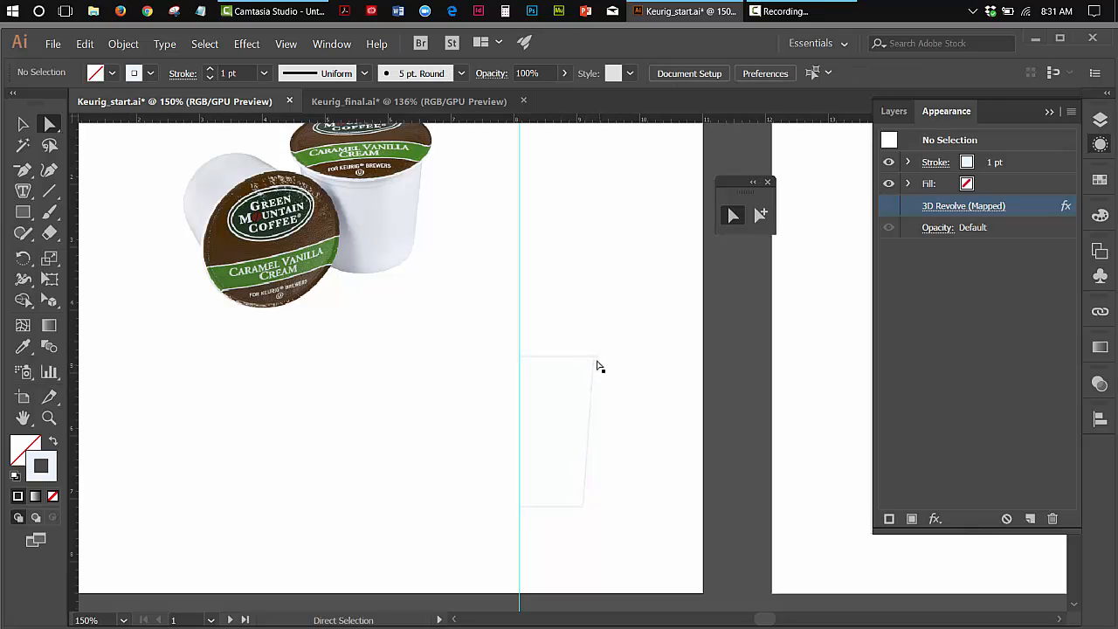
- Move the anchor points of the profile's side wall inward towards the center guide, keeping the rim's lower outer point out at X 9.3193 in
{"action": "left_click", "coordinate": [49, 417]}
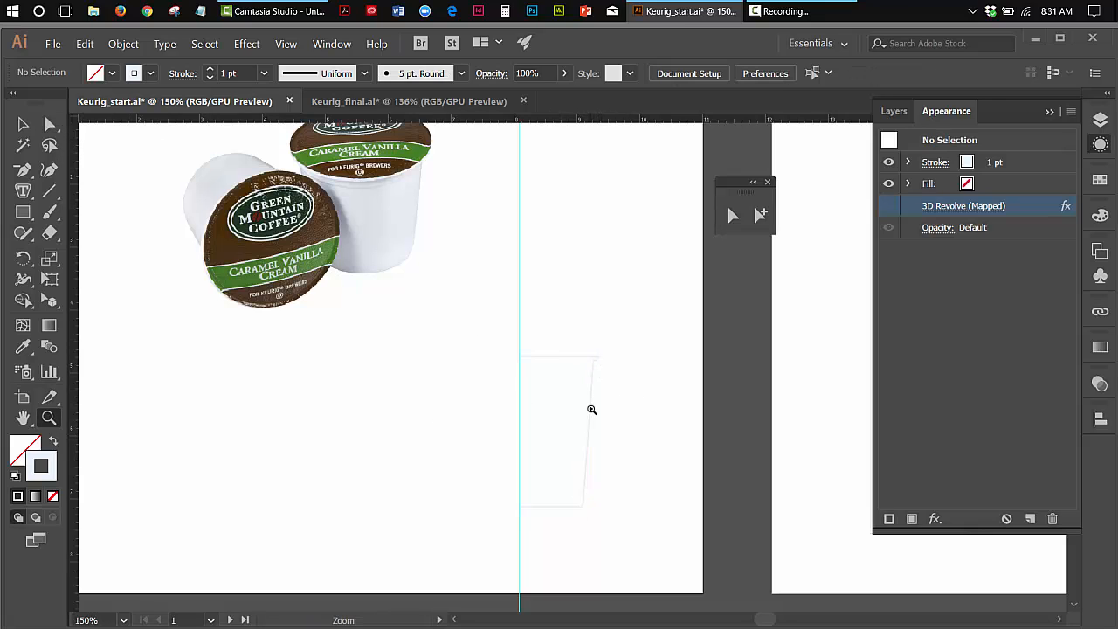
{"action": "left_click", "coordinate": [591, 410]}
{"action": "left_click", "coordinate": [587, 354]}
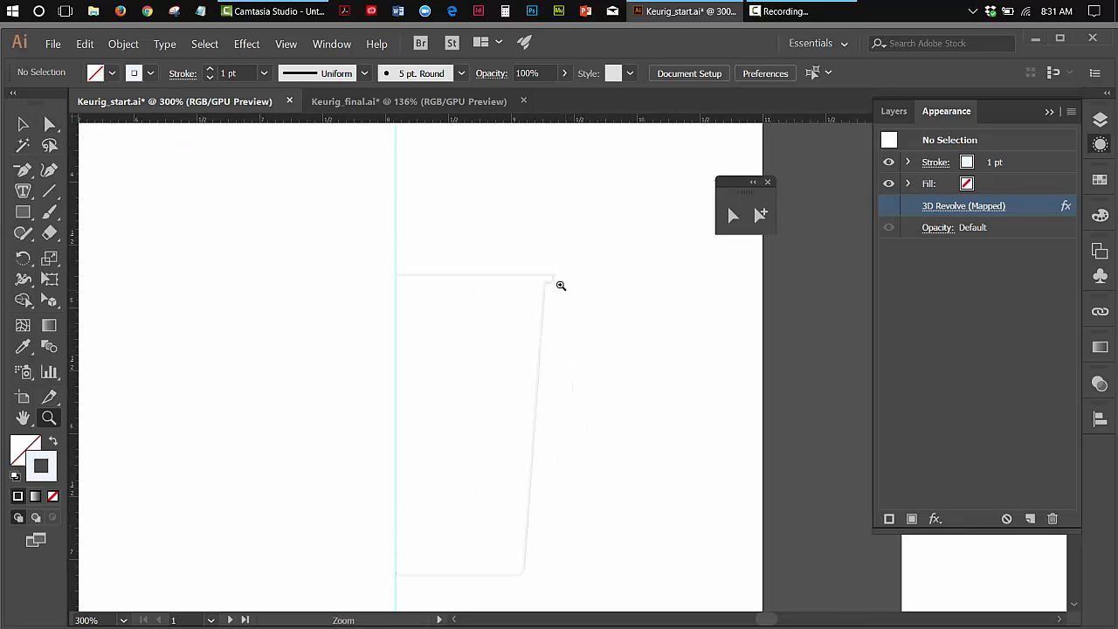
{"action": "key", "text": "a"}
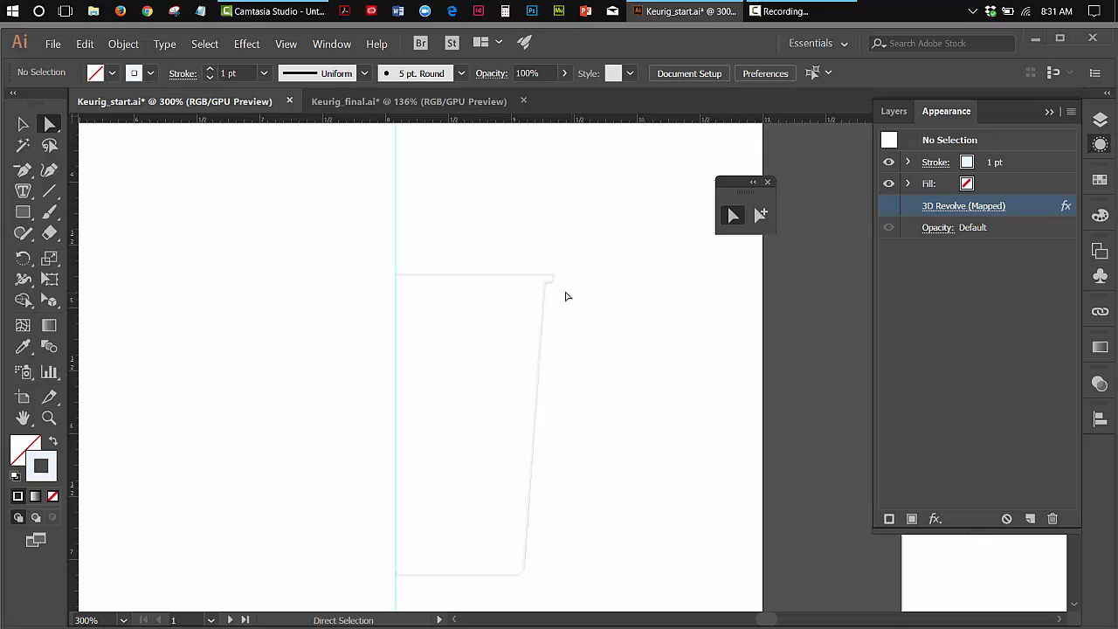
{"action": "left_click", "coordinate": [553, 286]}
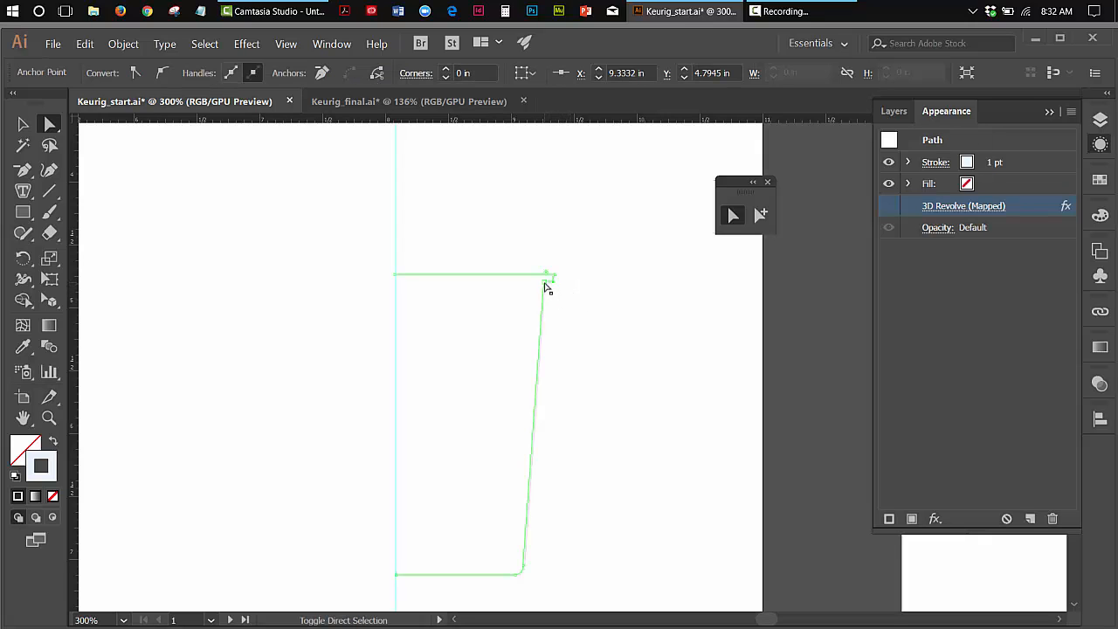
{"action": "left_click", "coordinate": [545, 284], "text": "shift"}
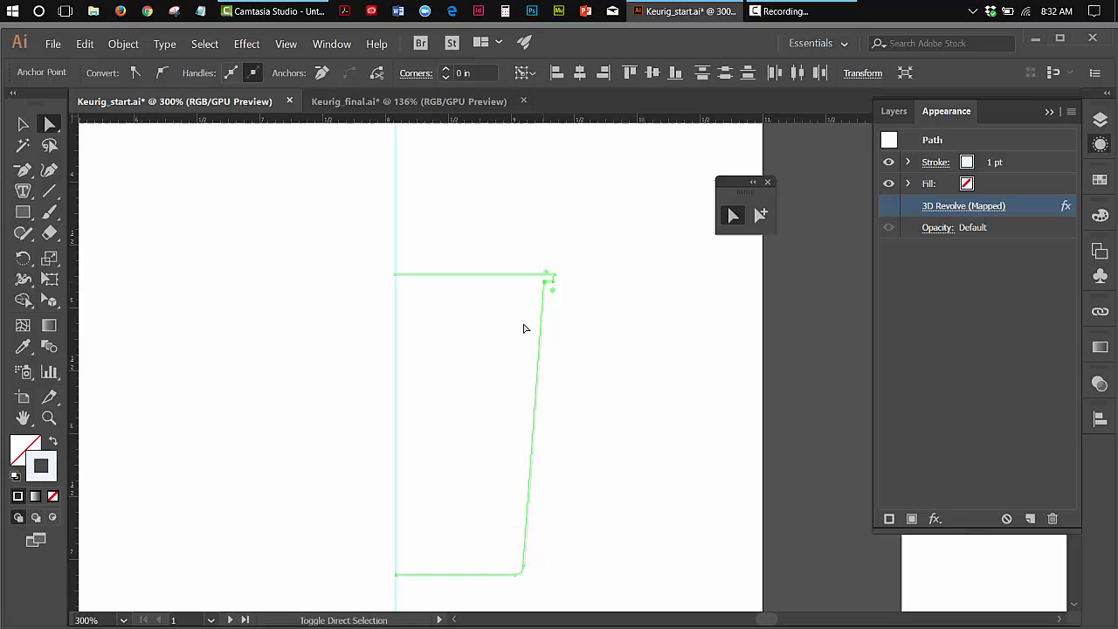
{"action": "left_click", "coordinate": [524, 572], "text": "shift"}
{"action": "key", "text": "Left"}
{"action": "key", "text": "Left"}
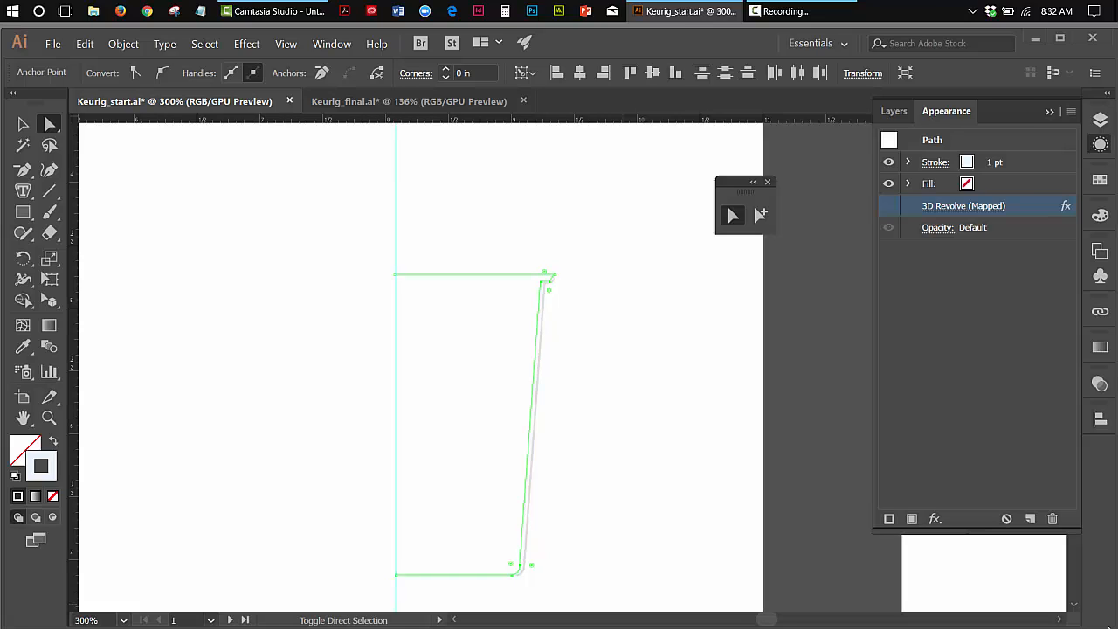
{"action": "key", "text": "Left"}
{"action": "key", "text": "Left"}
{"action": "key", "text": "Left"}
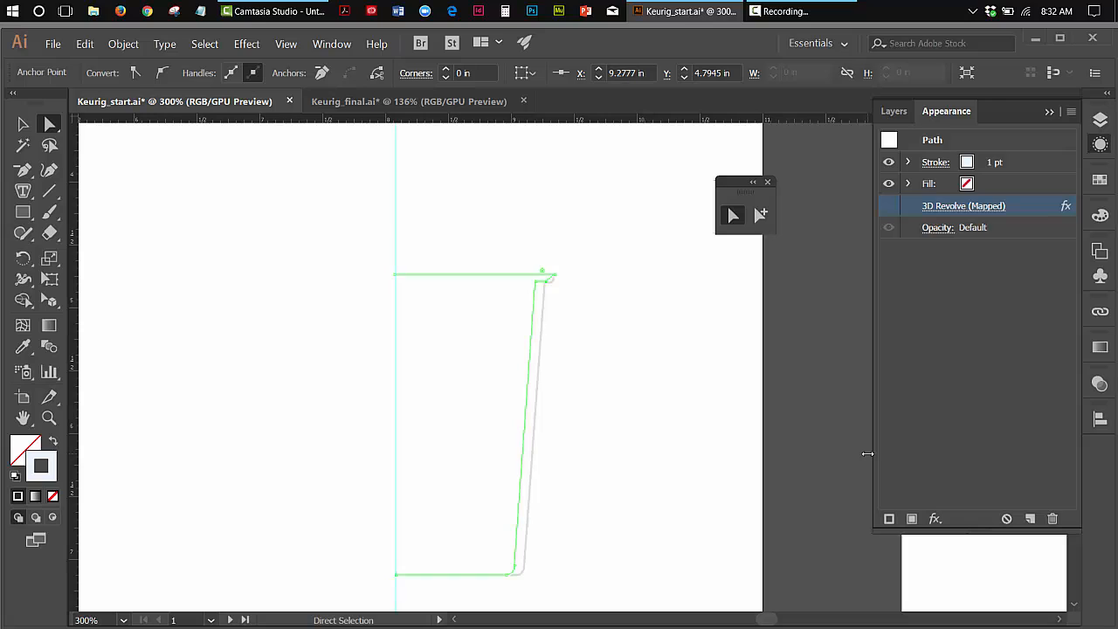
{"action": "key", "text": "Right"}
{"action": "key", "text": "Right"}
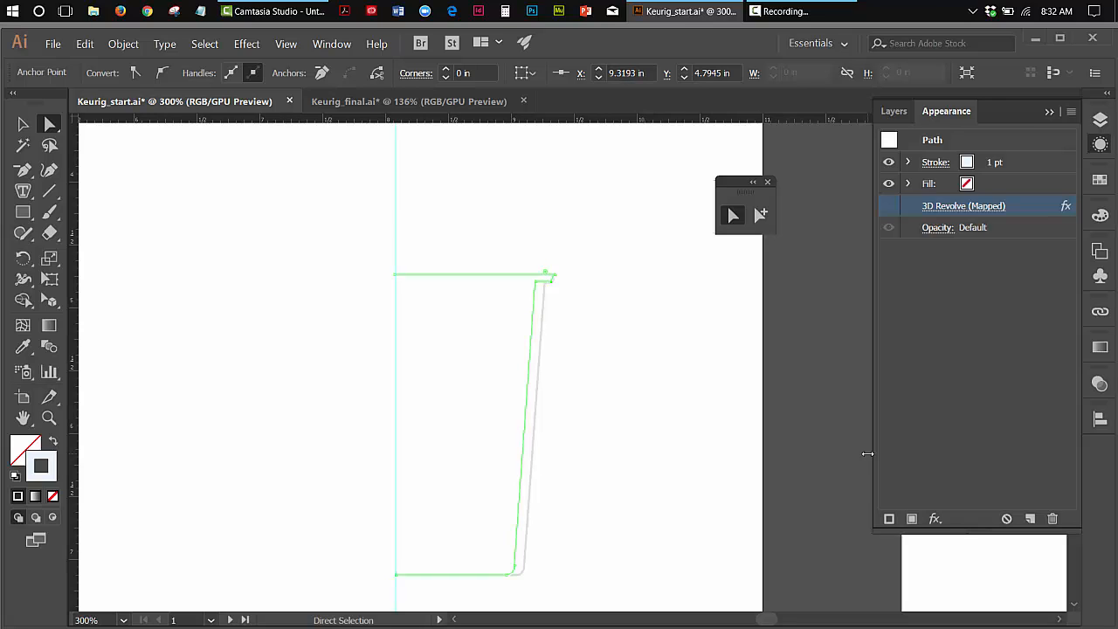
- Select the whole half-profile path and lighten its stroke color to the near-white f3faff
{"action": "left_click", "coordinate": [23, 123]}
{"action": "left_click", "coordinate": [529, 255]}
{"action": "left_click", "coordinate": [506, 274]}
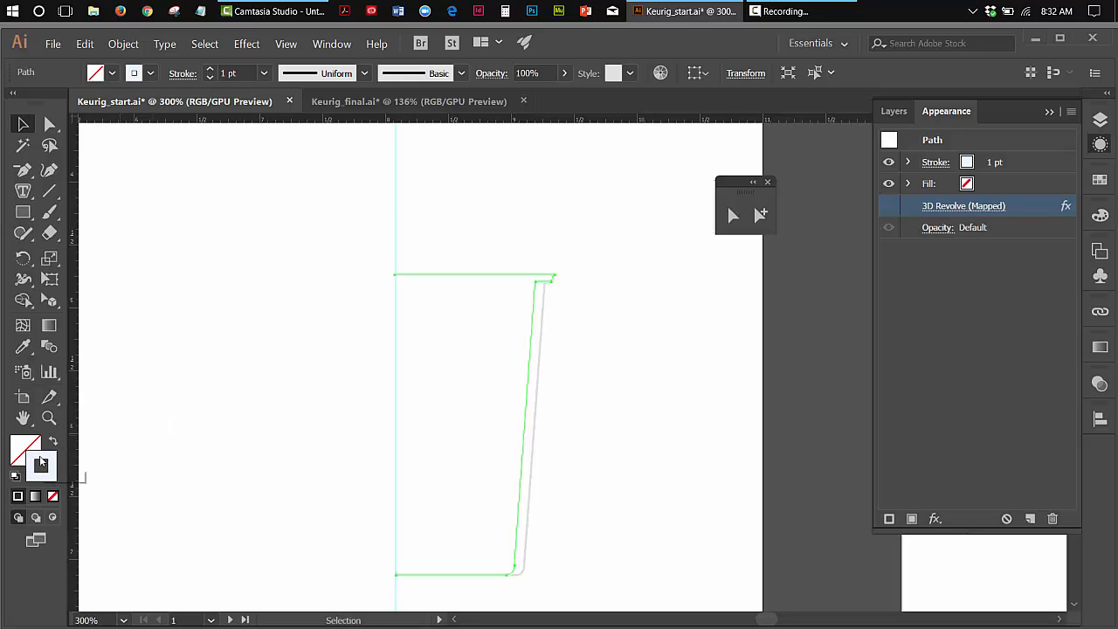
{"action": "double_click", "coordinate": [39, 466]}
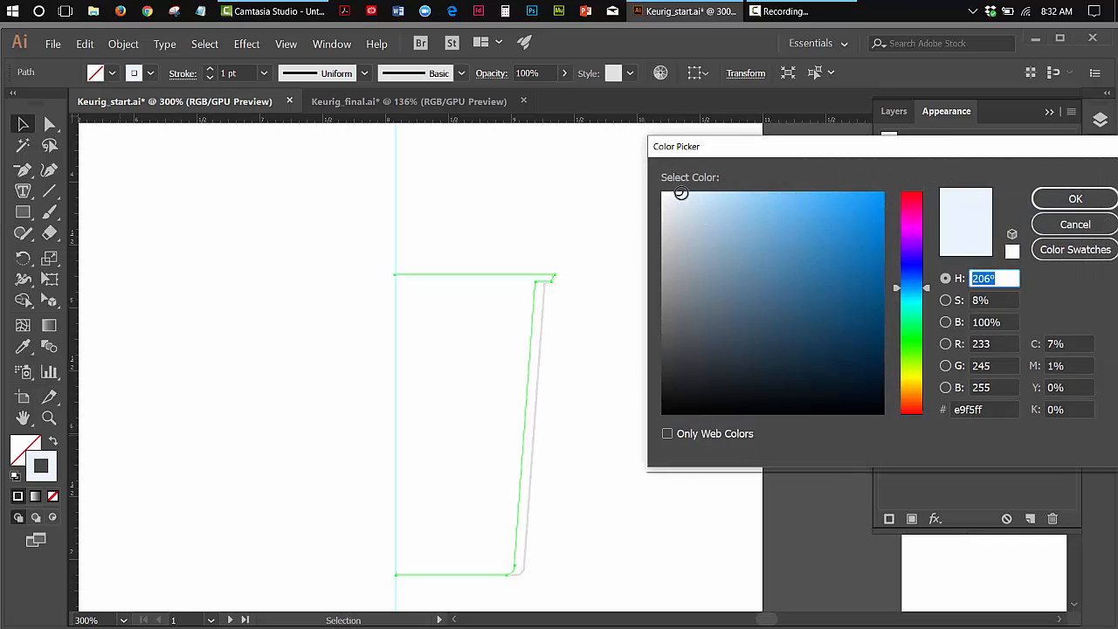
{"action": "left_click_drag", "start_coordinate": [681, 193], "coordinate": [672, 190]}
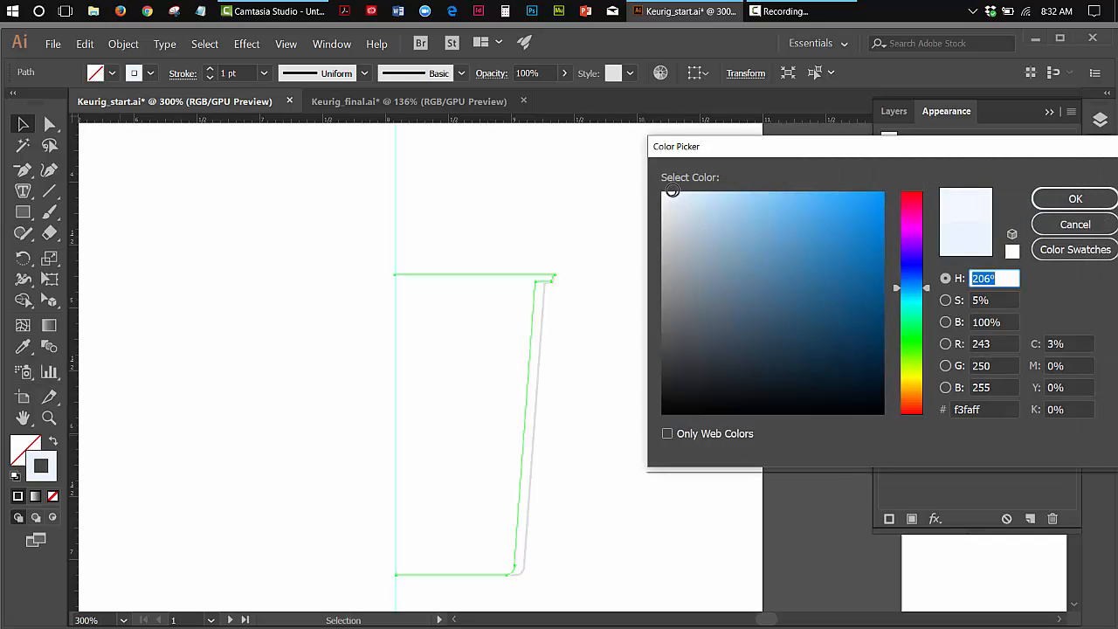
{"action": "left_click", "coordinate": [1057, 199]}
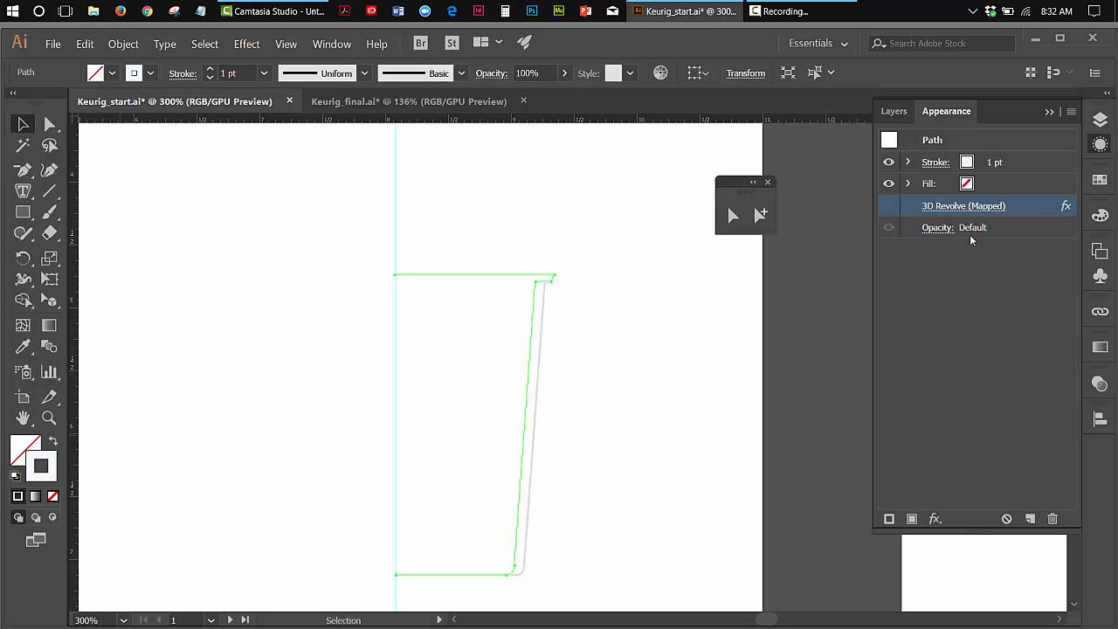
- Turn the 3D Revolve (Mapped) effect back on, fit the artboard in the window, and select the cup
{"action": "left_click", "coordinate": [888, 207]}
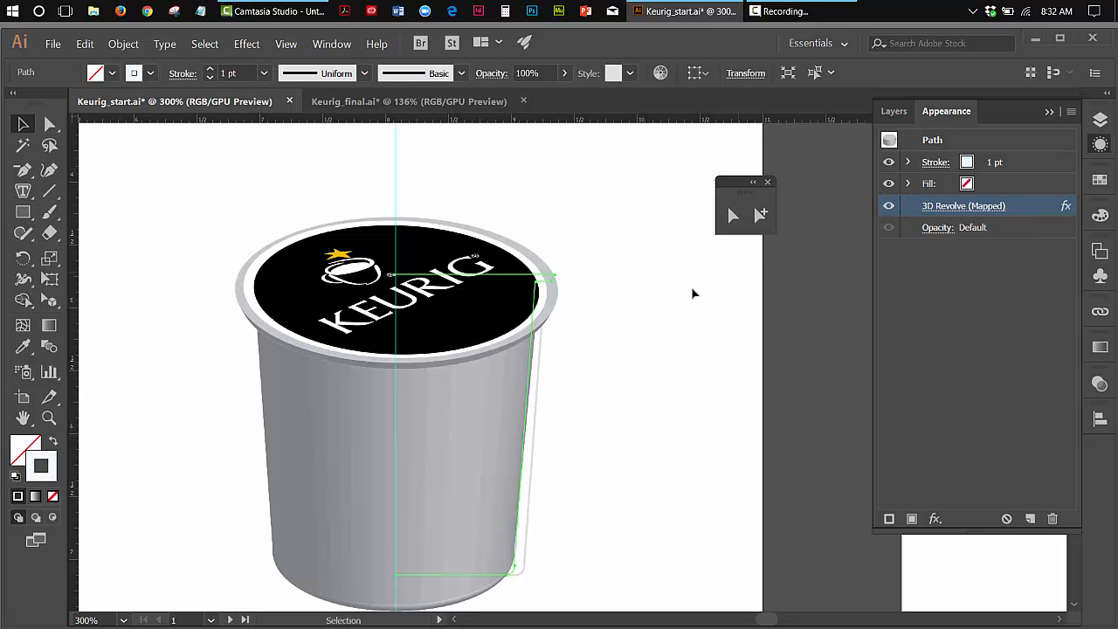
{"action": "left_click", "coordinate": [669, 367]}
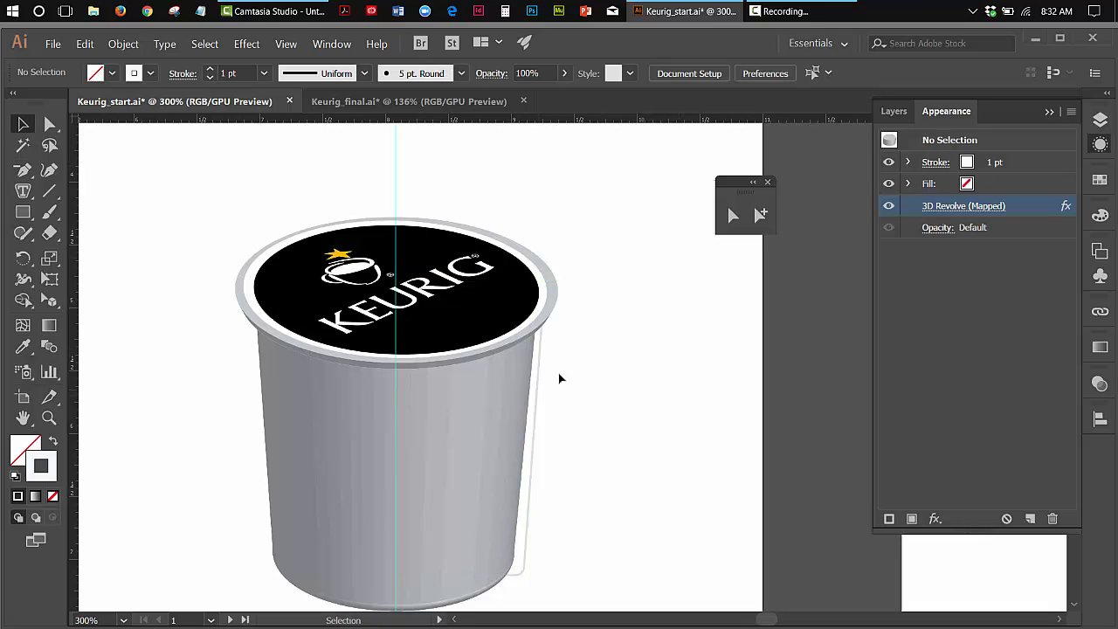
{"action": "left_click", "coordinate": [286, 44]}
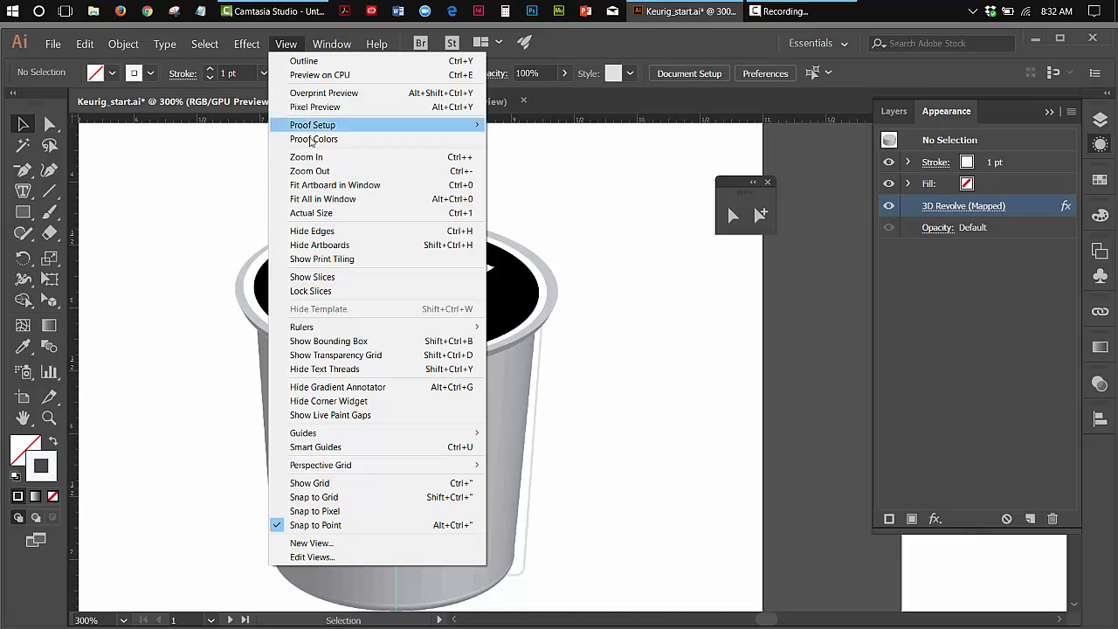
{"action": "left_click", "coordinate": [334, 184]}
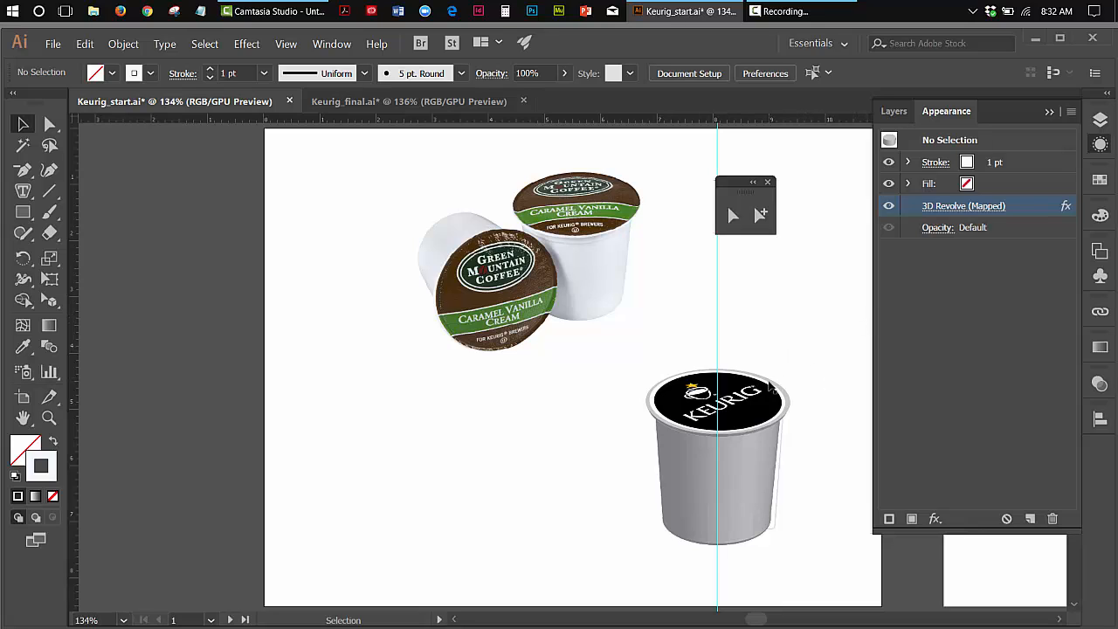
{"action": "left_click", "coordinate": [772, 387]}
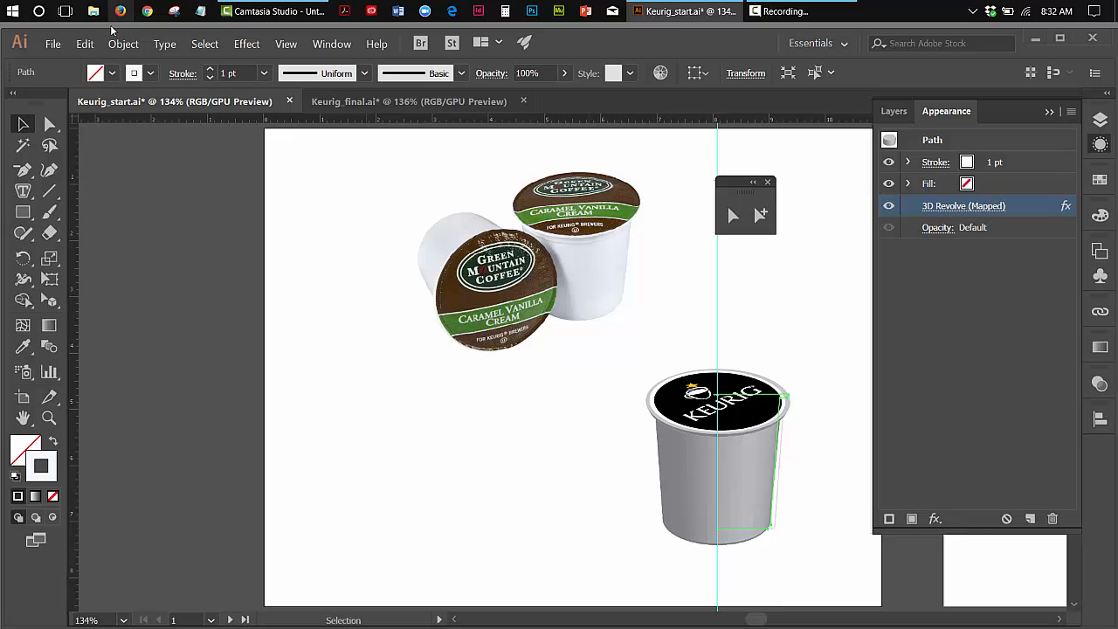
- Copy the cup, paste it in place, set the duplicate beside the original on its left, and shift both cups about 1 in to the right
{"action": "left_click", "coordinate": [83, 44]}
{"action": "left_click", "coordinate": [95, 108]}
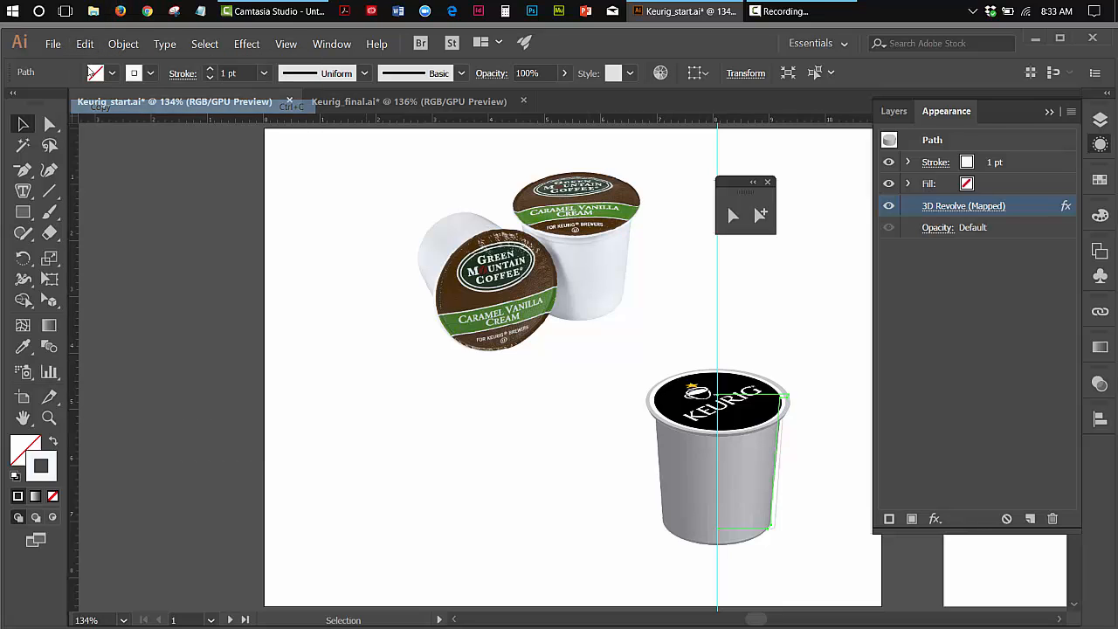
{"action": "left_click", "coordinate": [84, 44]}
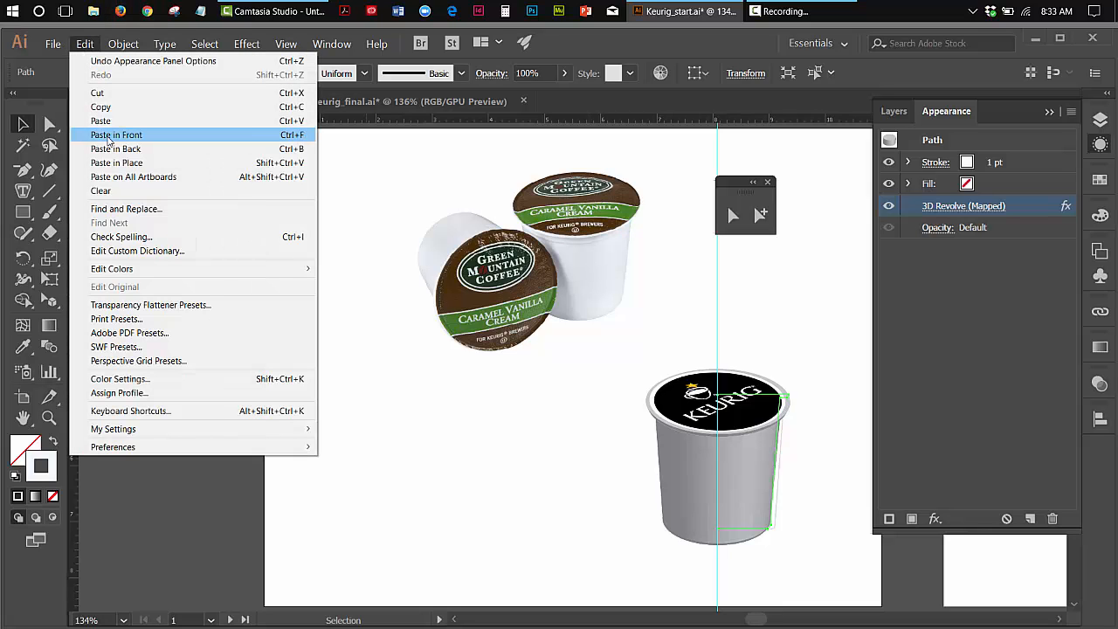
{"action": "left_click", "coordinate": [190, 162]}
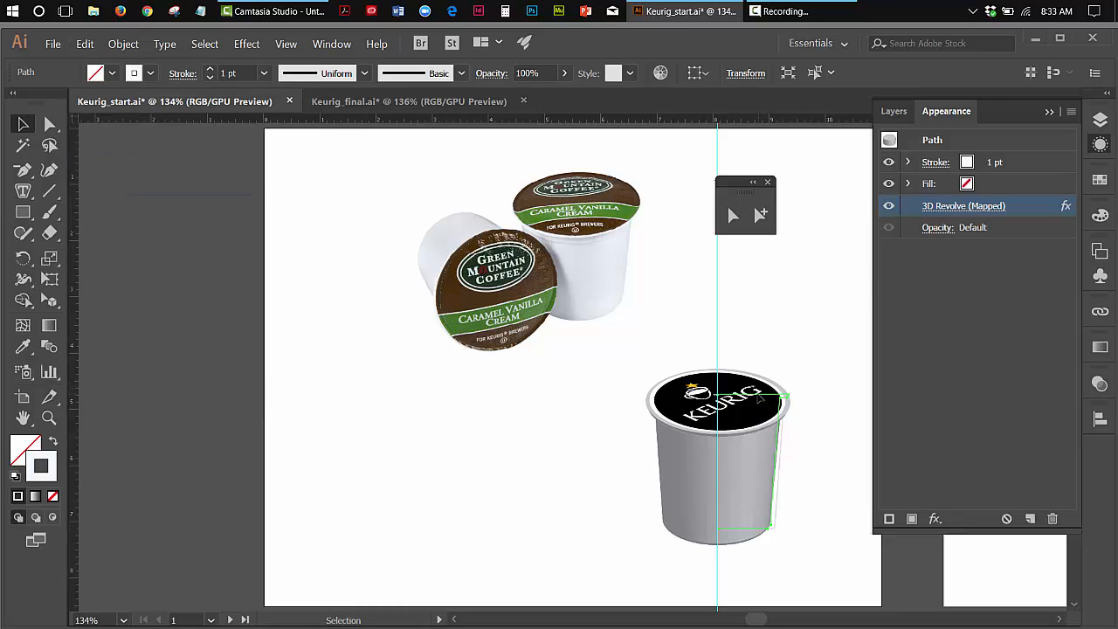
{"action": "left_click_drag", "start_coordinate": [760, 398], "coordinate": [605, 404]}
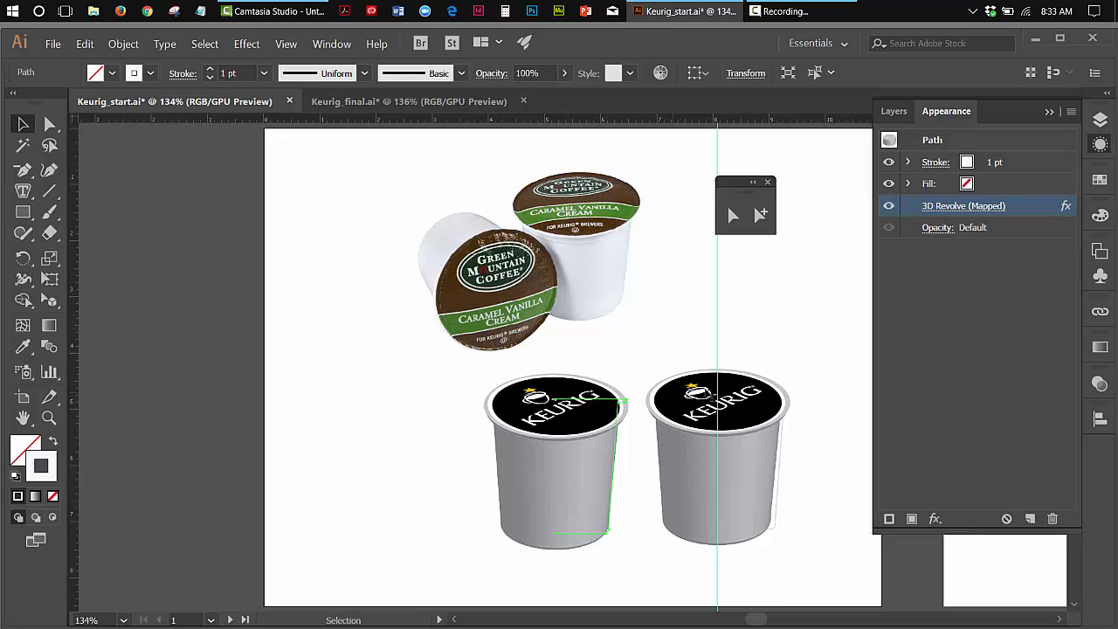
{"action": "left_click_drag", "start_coordinate": [468, 379], "coordinate": [807, 434]}
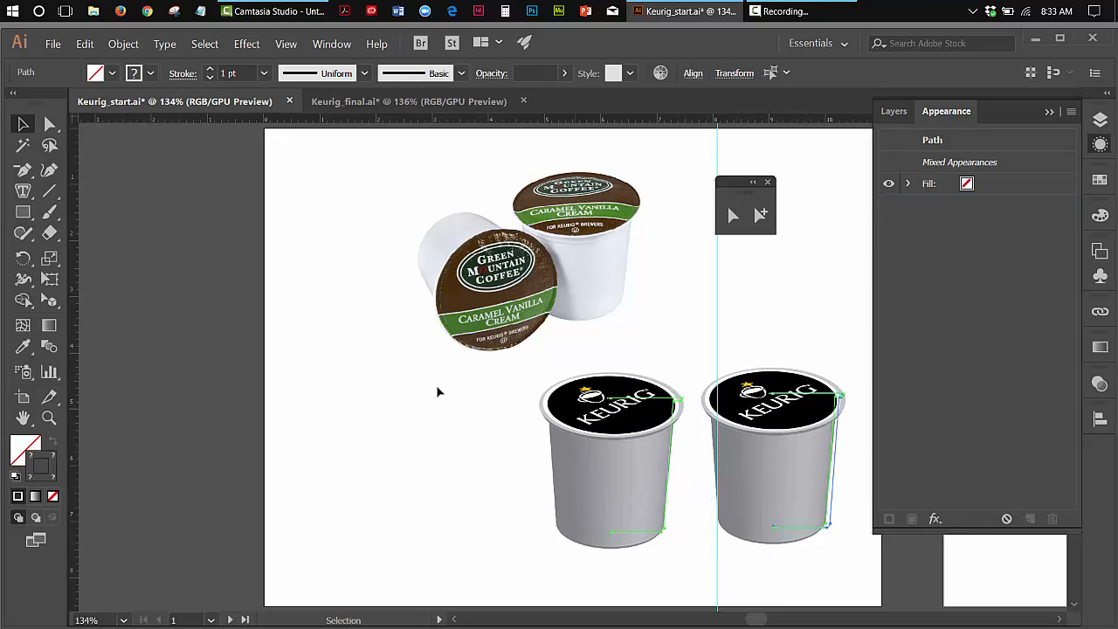
{"action": "left_click", "coordinate": [439, 389]}
- Rotate the left cup's 3D Revolve effect to -80°, -25°, -64° with preview on, so its lid faces forward like the tipped cup in the photo
{"action": "left_click", "coordinate": [670, 403]}
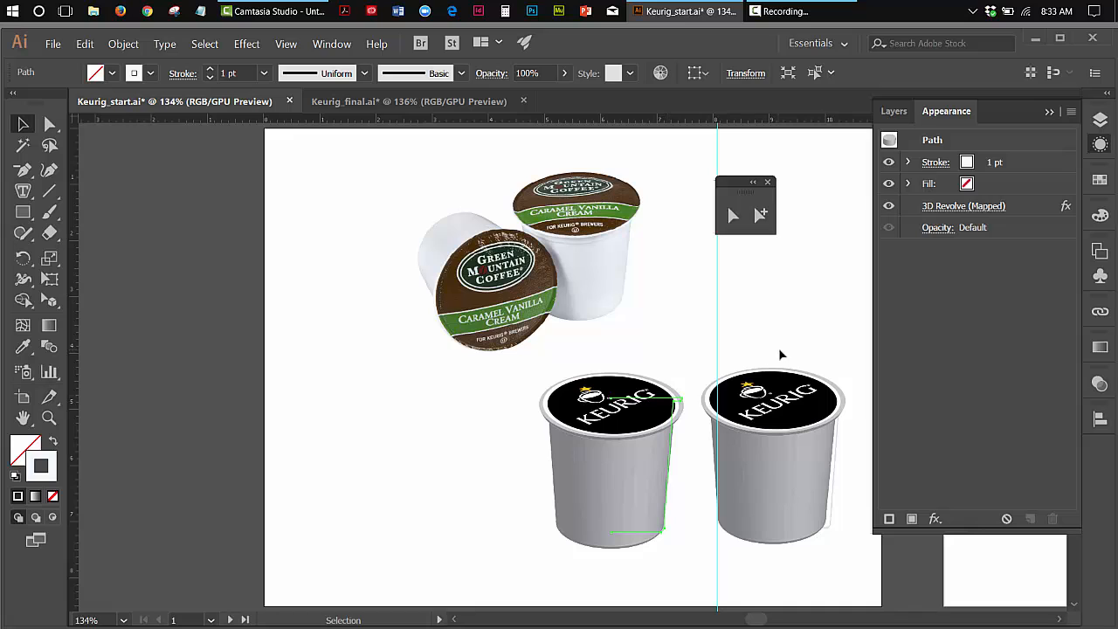
{"action": "left_click", "coordinate": [950, 207]}
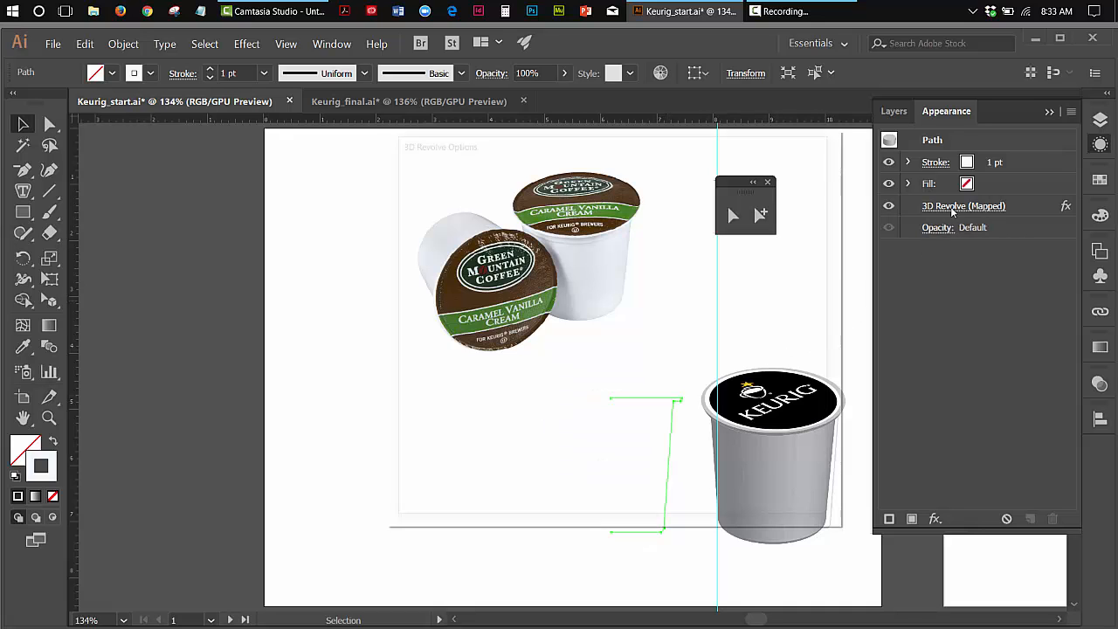
{"action": "left_click_drag", "start_coordinate": [495, 148], "coordinate": [169, 147]}
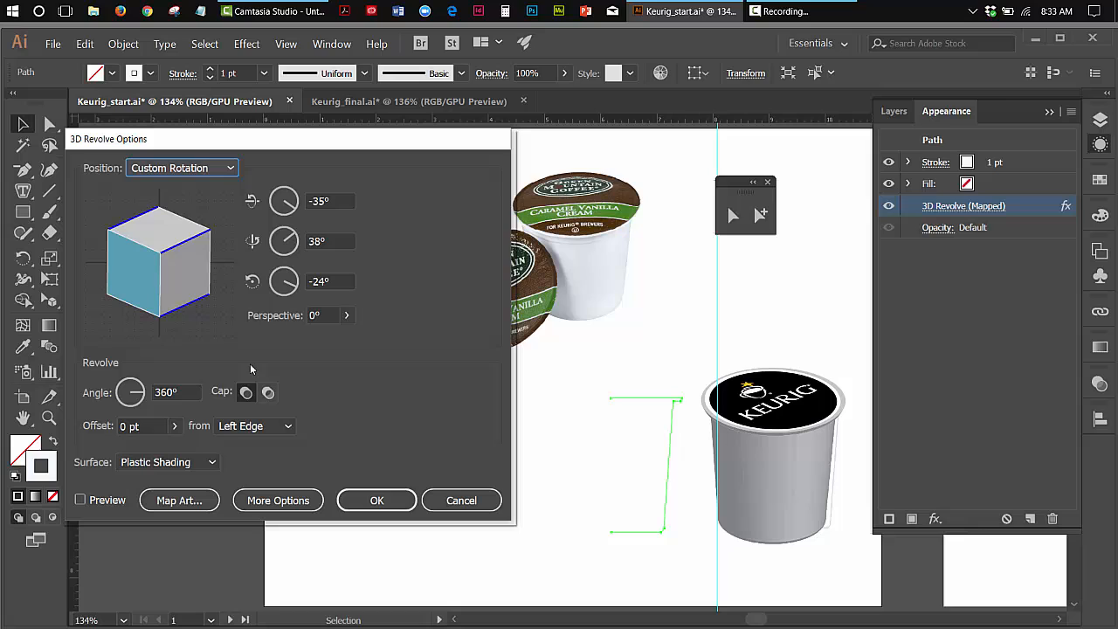
{"action": "left_click", "coordinate": [81, 500]}
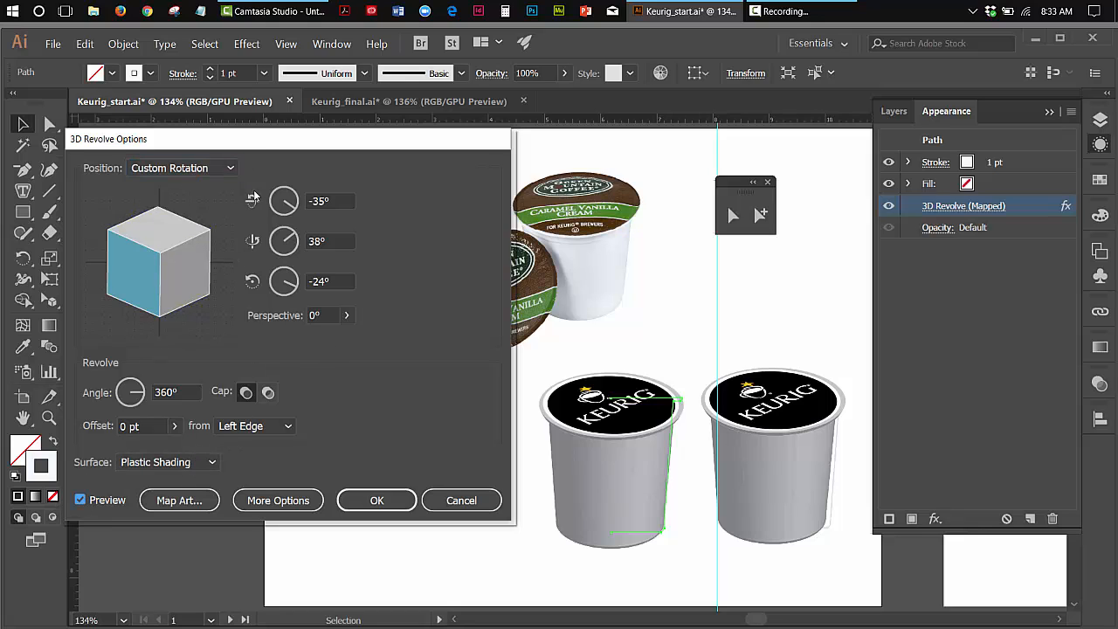
{"action": "left_click_drag", "start_coordinate": [259, 143], "coordinate": [1034, 130]}
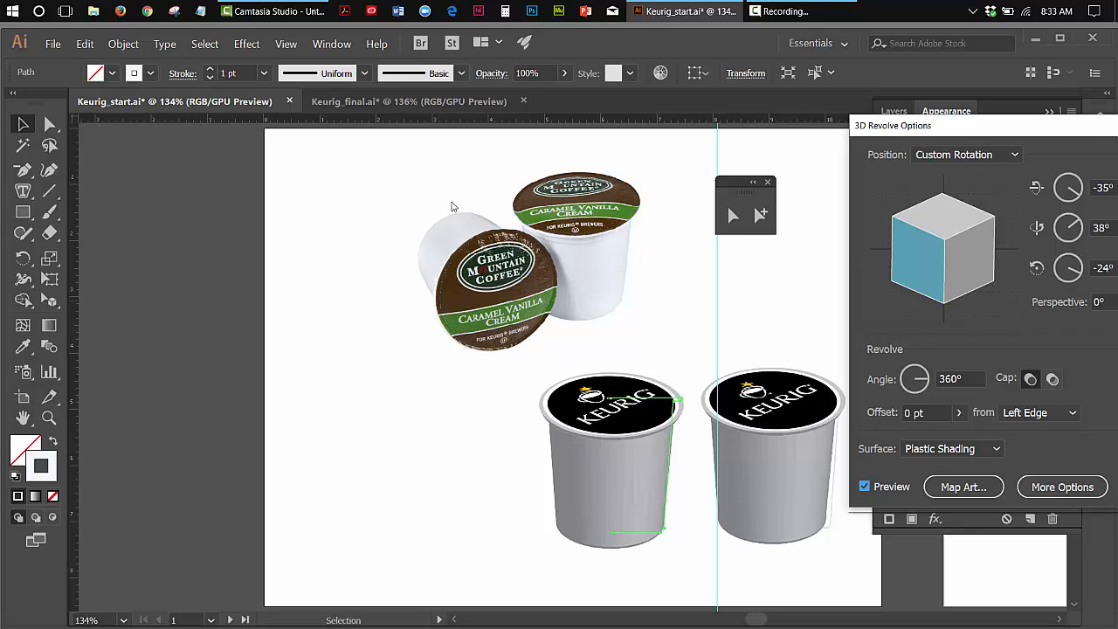
{"action": "left_click", "coordinate": [958, 227]}
{"action": "left_click_drag", "start_coordinate": [958, 228], "coordinate": [961, 293]}
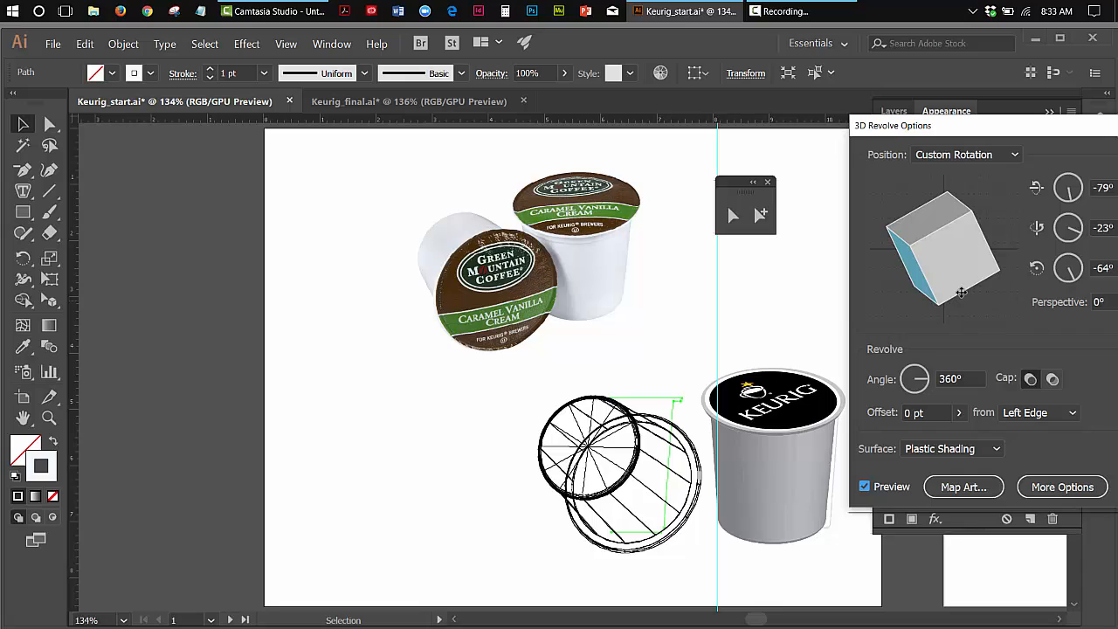
{"action": "left_click_drag", "start_coordinate": [961, 292], "coordinate": [960, 293]}
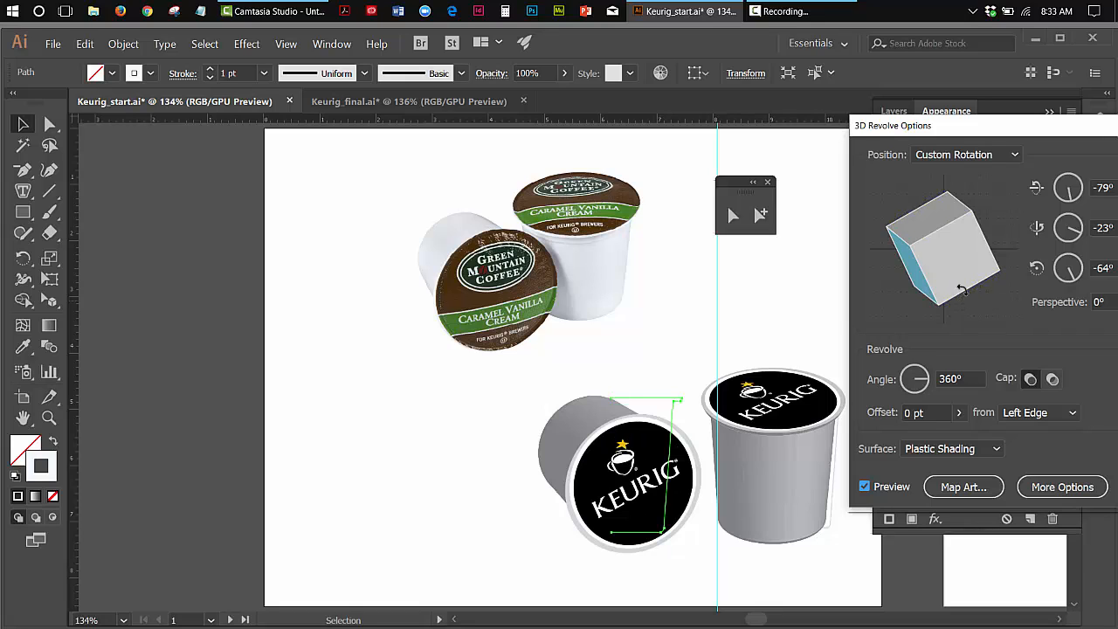
{"action": "left_click_drag", "start_coordinate": [955, 280], "coordinate": [954, 280]}
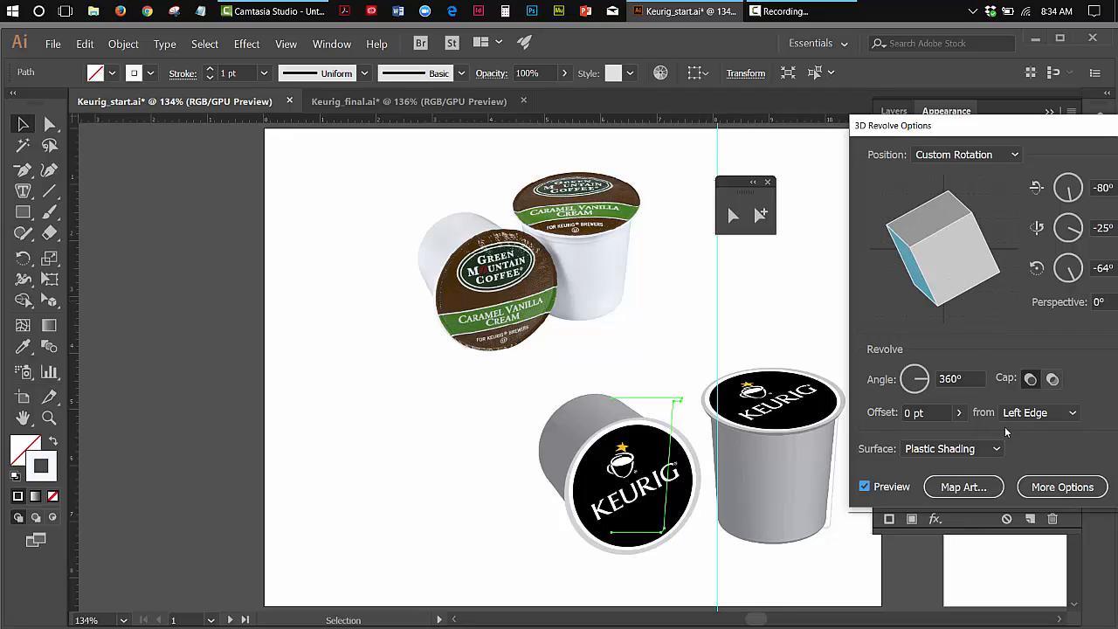
{"action": "left_click_drag", "start_coordinate": [1037, 131], "coordinate": [546, 155]}
{"action": "left_click", "coordinate": [669, 509]}
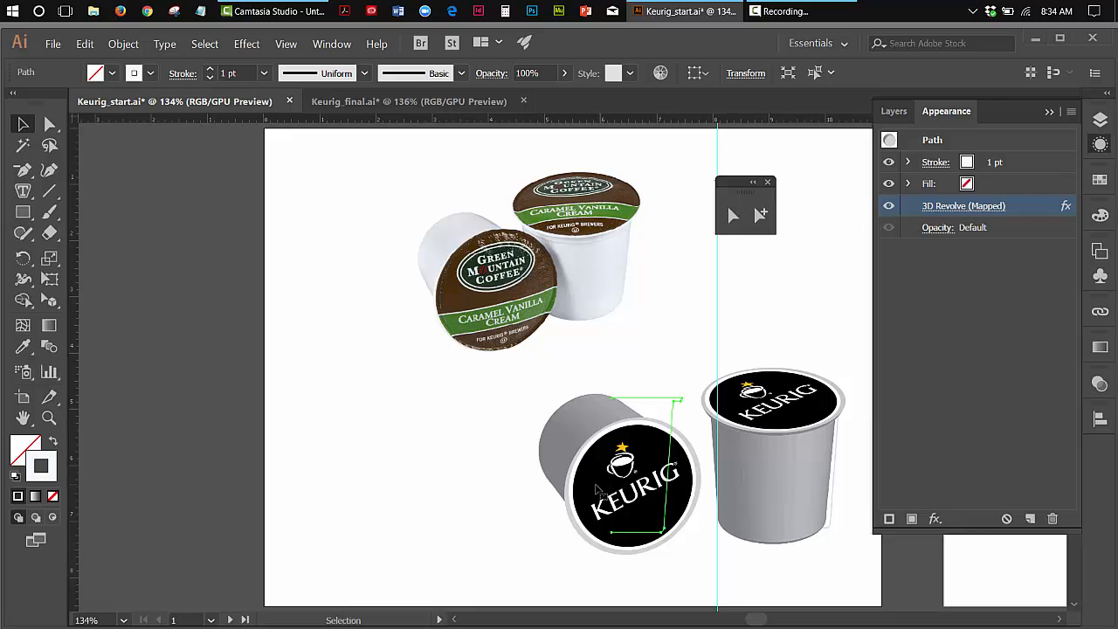
- Nudge the tipped cup right until its lid overlaps the upright cup's side, collapse the Appearance settings, and deselect it
{"action": "key", "text": "Right"}
{"action": "key", "text": "Right"}
{"action": "key", "text": "Right"}
{"action": "key", "text": "Right"}
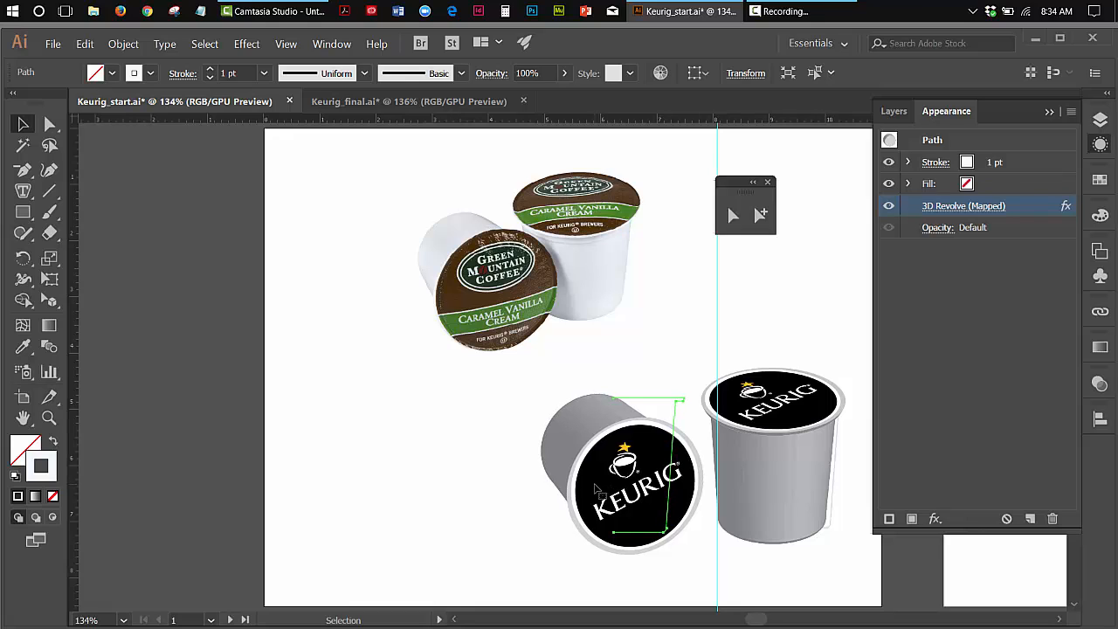
{"action": "key", "text": "Right"}
{"action": "key", "text": "Right"}
{"action": "key", "text": "Right"}
{"action": "key", "text": "Right"}
{"action": "key", "text": "Right"}
{"action": "key", "text": "Right"}
{"action": "key", "text": "Right"}
{"action": "key", "text": "Right"}
{"action": "key", "text": "Right"}
{"action": "key", "text": "Right"}
{"action": "key", "text": "Right"}
{"action": "key", "text": "Right"}
{"action": "key", "text": "Right"}
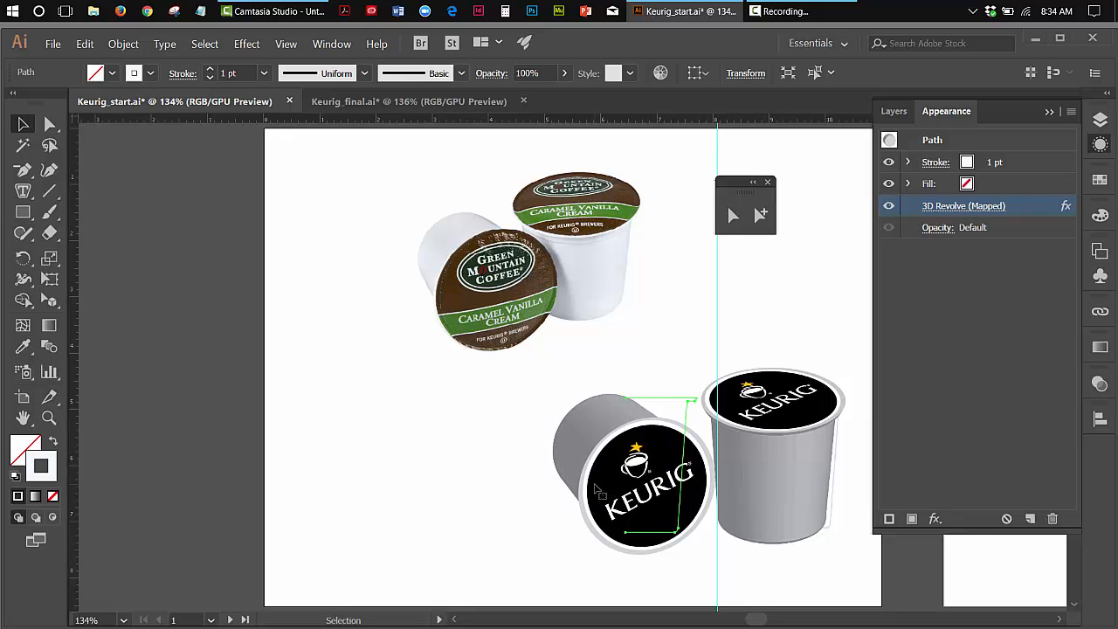
{"action": "key", "text": "Right"}
{"action": "key", "text": "Right"}
{"action": "key", "text": "Right"}
{"action": "key", "text": "Right"}
{"action": "key", "text": "Right"}
{"action": "key", "text": "Right"}
{"action": "key", "text": "Right"}
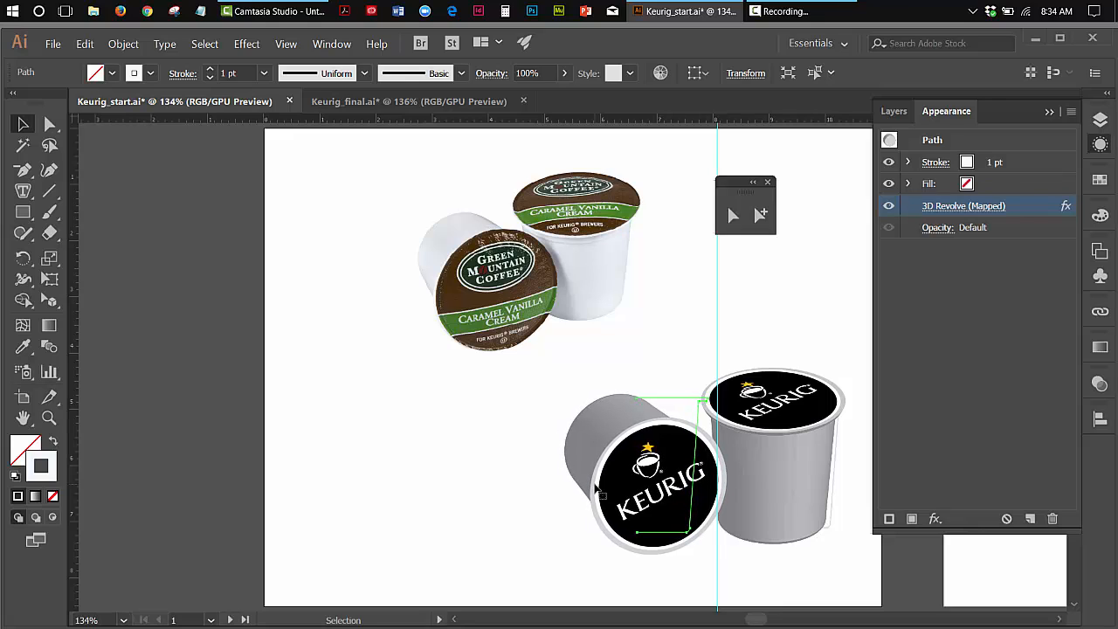
{"action": "key", "text": "Right"}
{"action": "key", "text": "Right"}
{"action": "key", "text": "Right"}
{"action": "key", "text": "Right"}
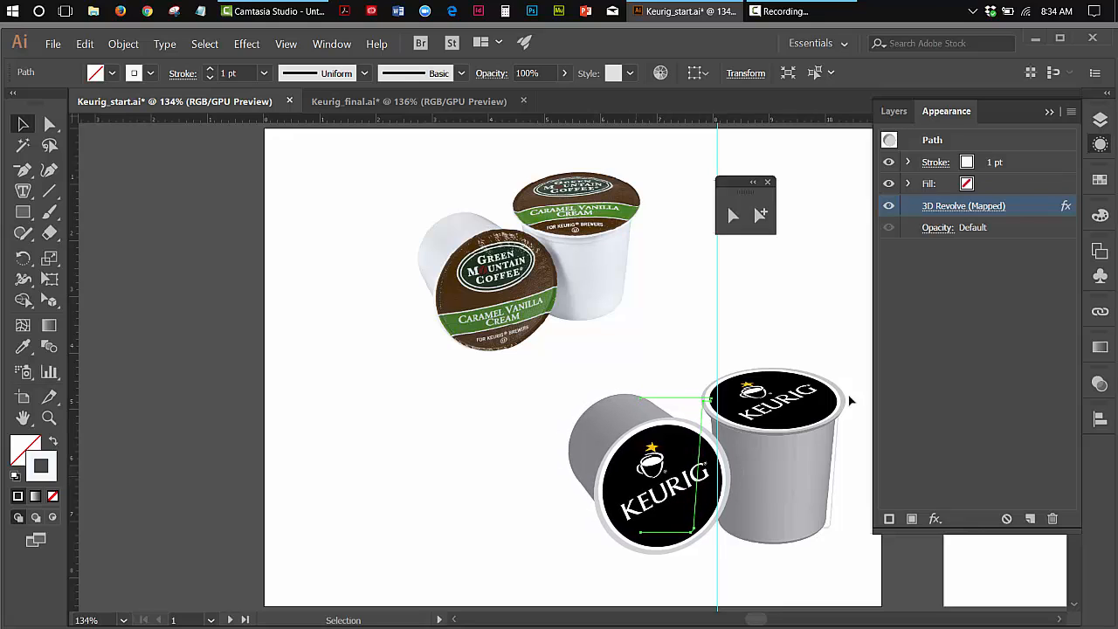
{"action": "left_click", "coordinate": [1048, 112]}
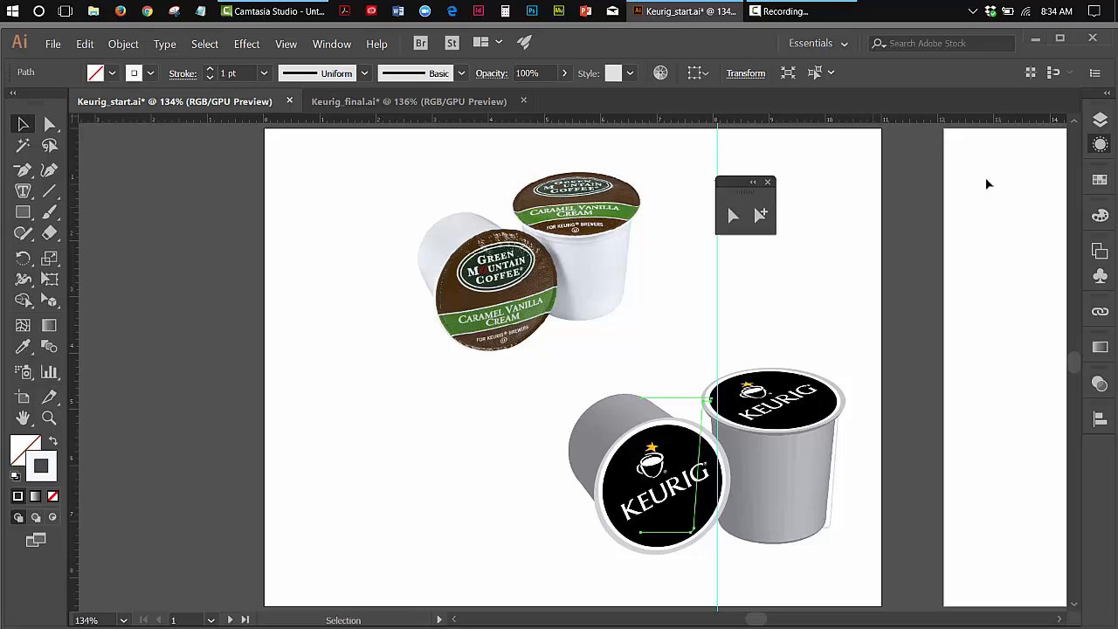
{"action": "left_click", "coordinate": [847, 336]}
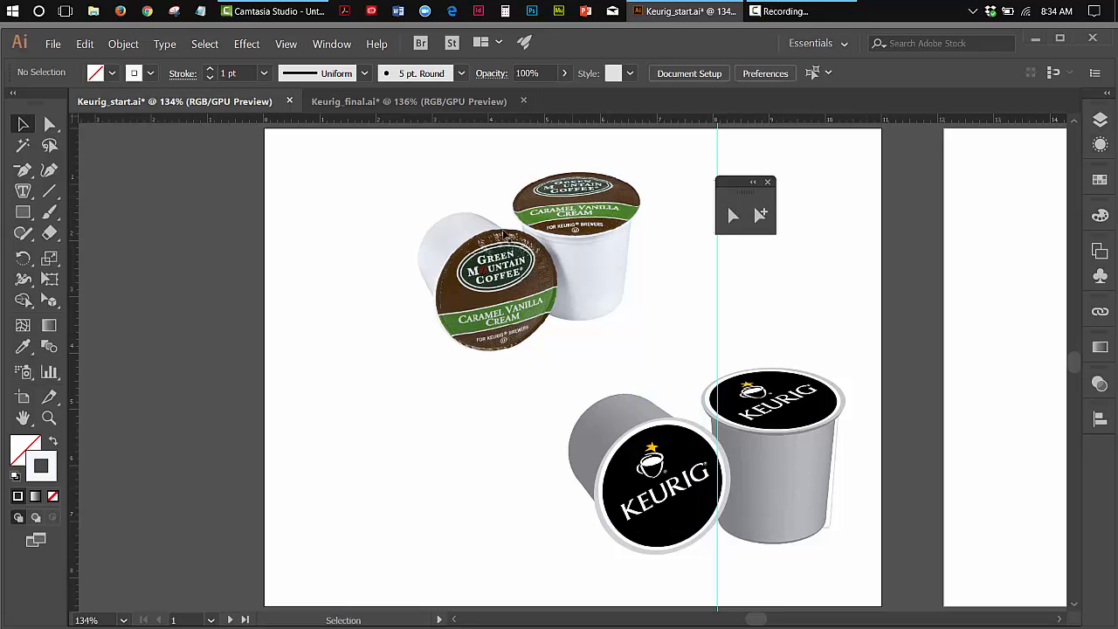